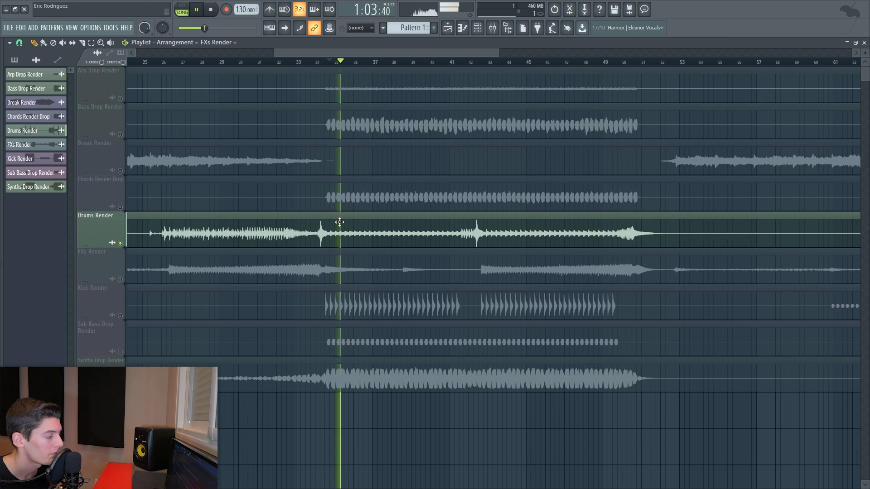
key(space)
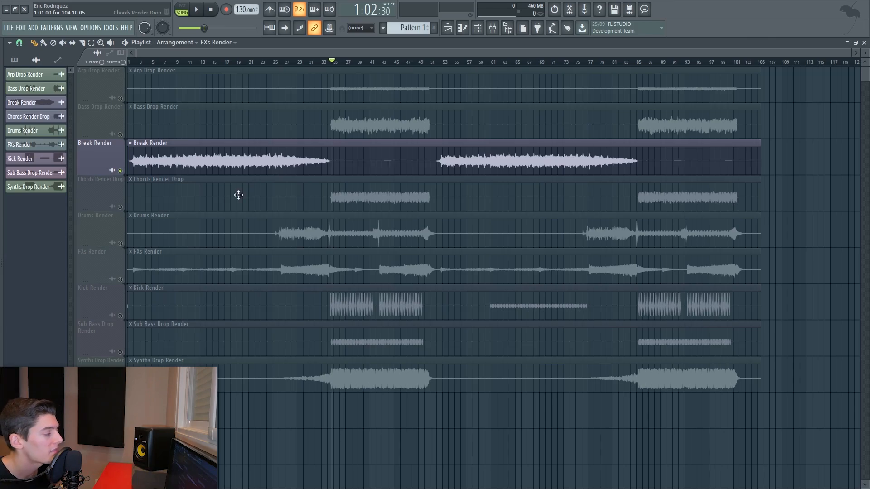
click(138, 157)
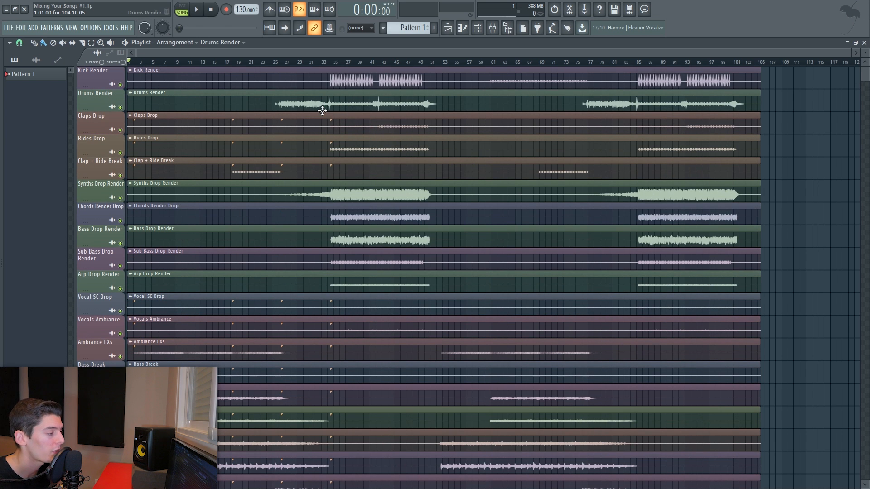
- Scroll through the playlist tracks to examine the arranged audio clips of the song
scroll(331, 114, up, 2)
alt+right_click(333, 137)
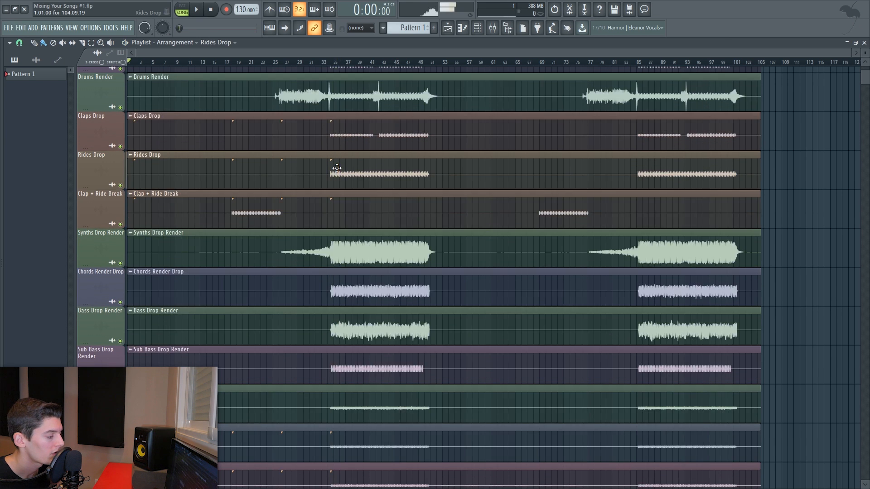
scroll(337, 177, down, 7)
alt+right_click(342, 177)
alt+right_click(347, 214)
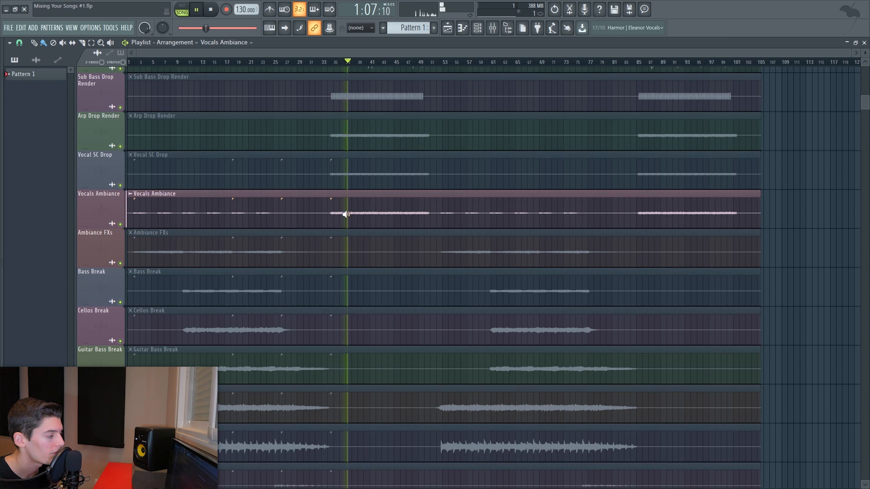
- Highlight the tracks from Vocals Ambiance downwards, zoom out to the whole arrangement and play it briefly
drag(123, 189, 267, 405)
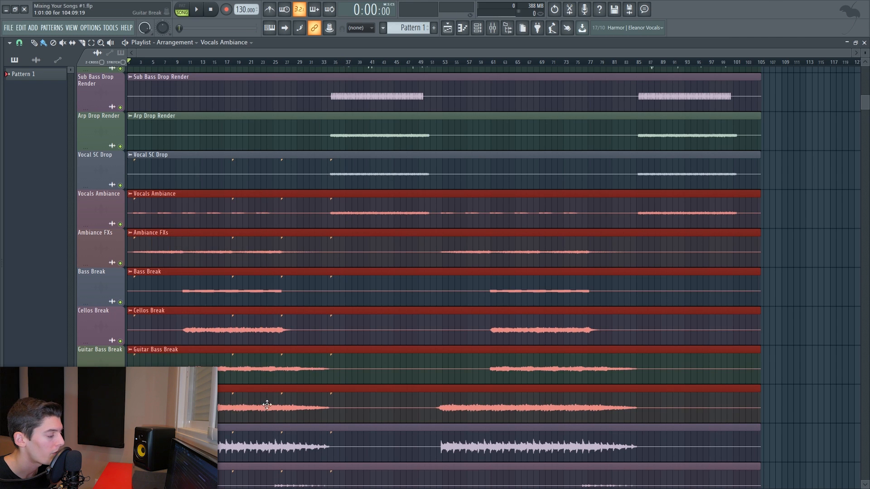
scroll(363, 247, down, 3)
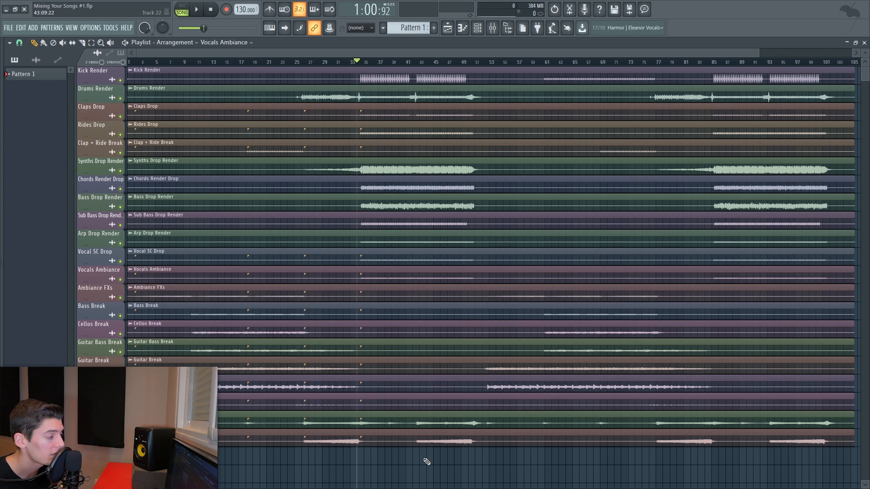
key(space)
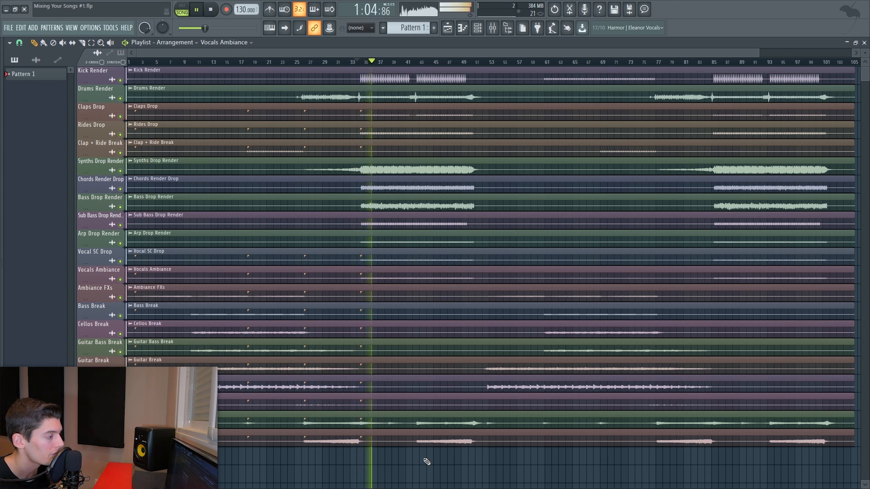
key(space)
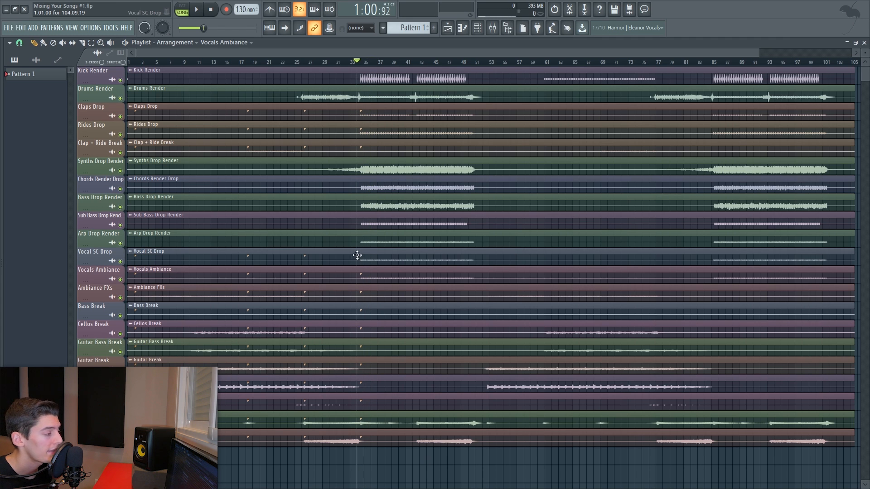
- Highlight the track groups in turn: the synth-to-vocal drop tracks, the break tracks, and the last two tracks, clearing the selection
drag(361, 85, 395, 274)
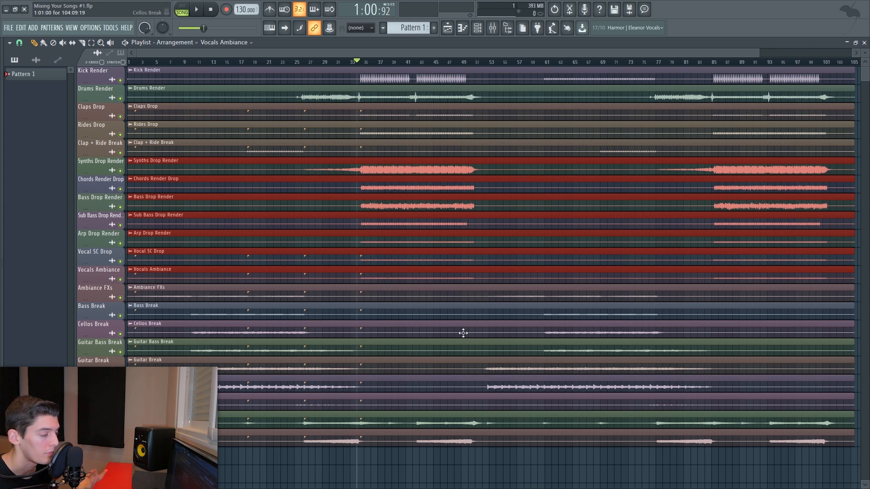
drag(301, 296, 328, 368)
drag(372, 422, 376, 442)
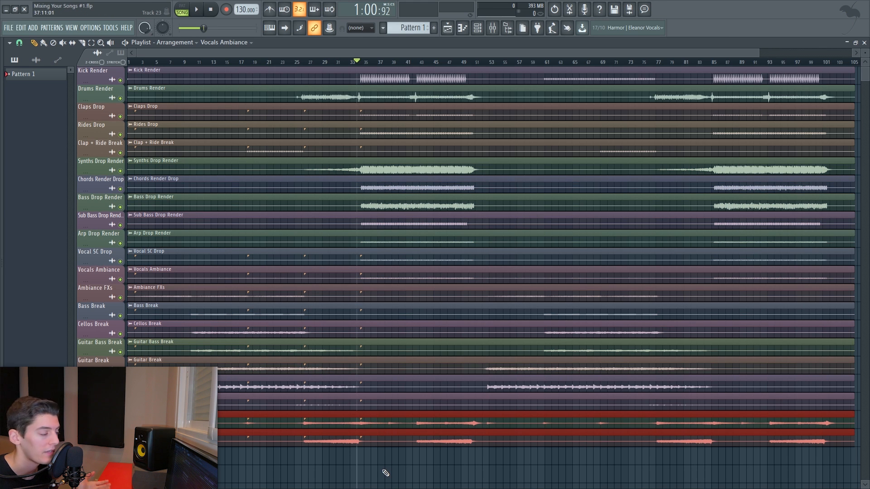
click(386, 473)
- Zoom into the start of the drop and highlight track groups to compare where each track's clips begin
scroll(360, 63, up, 6)
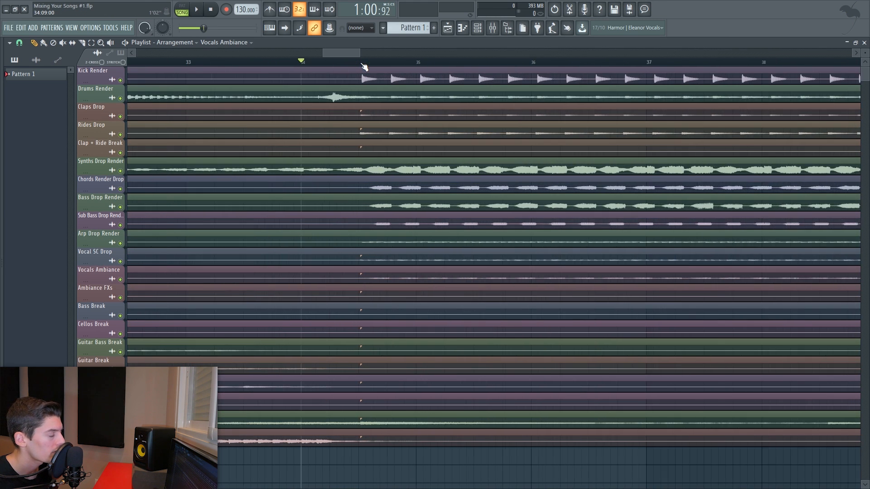
scroll(364, 67, up, 5)
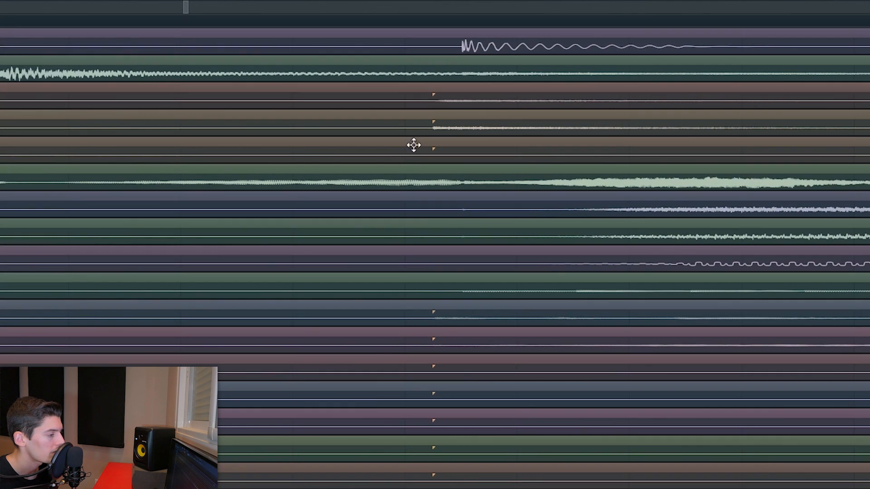
drag(476, 133, 321, 131)
drag(280, 91, 280, 144)
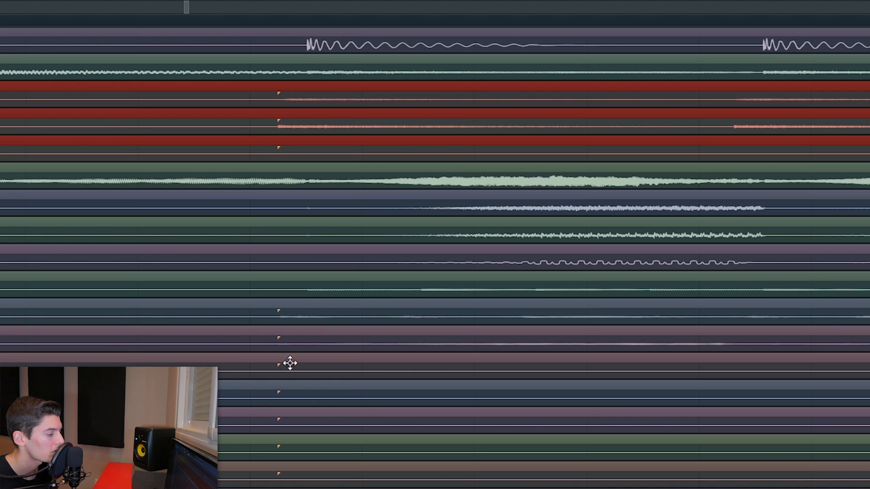
drag(278, 314, 283, 474)
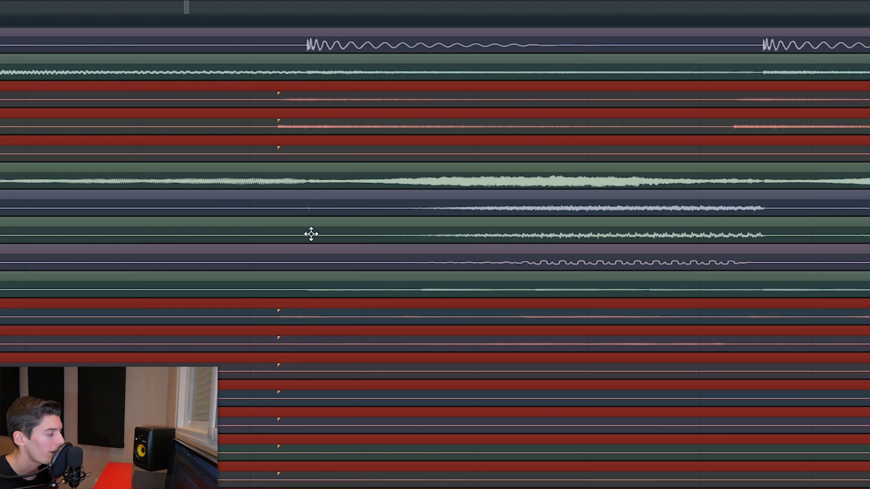
drag(292, 182, 316, 294)
drag(292, 54, 304, 82)
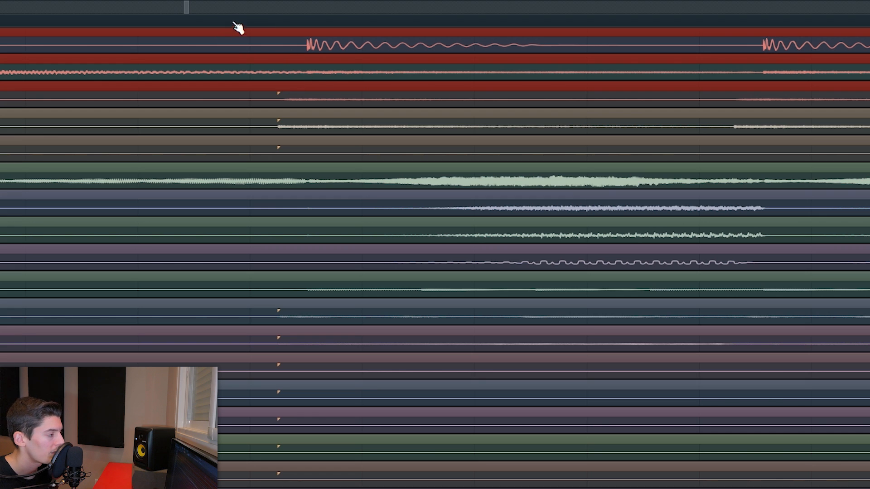
ctrl+click(264, 24)
click(318, 92)
drag(330, 92, 328, 93)
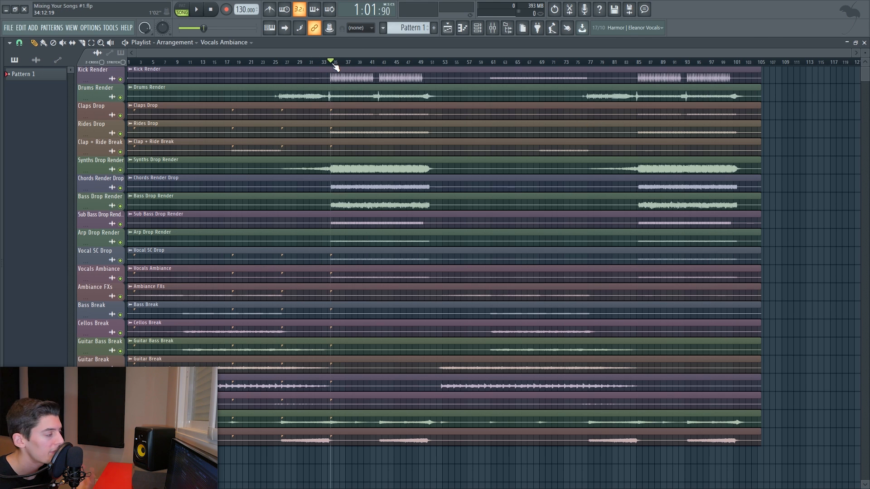
- Zoom into the start of the song to check where each track's clip begins
scroll(336, 66, up, 5)
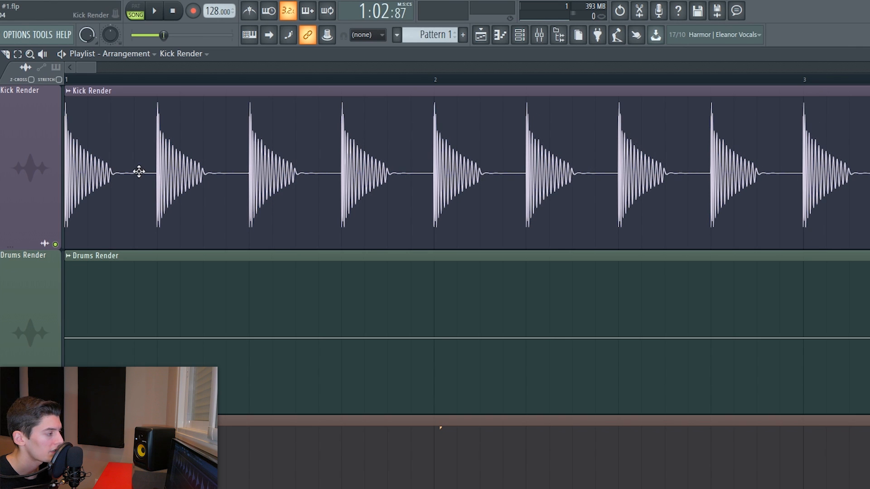
scroll(313, 142, right, 8)
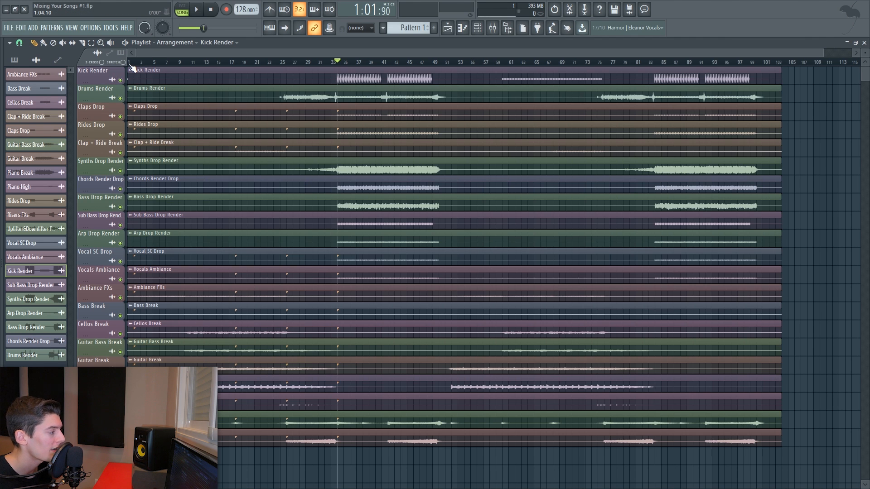
scroll(131, 66, up, 10)
scroll(131, 66, up, 3)
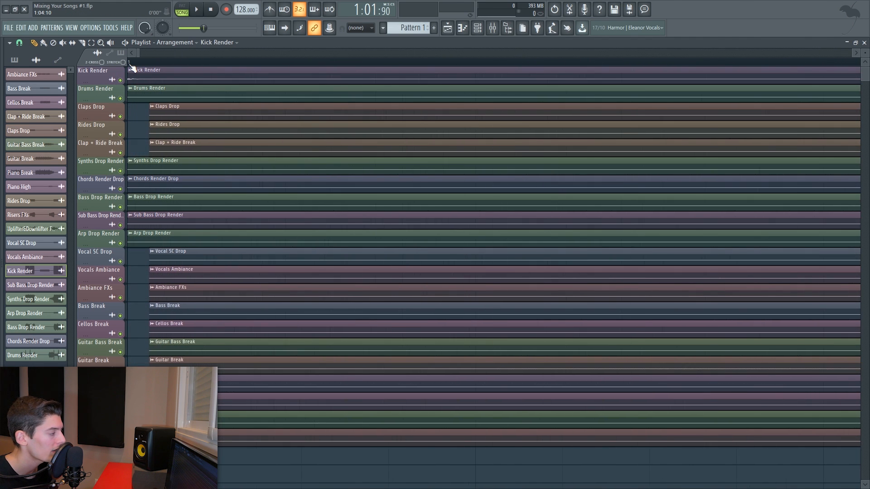
scroll(135, 90, up, 3)
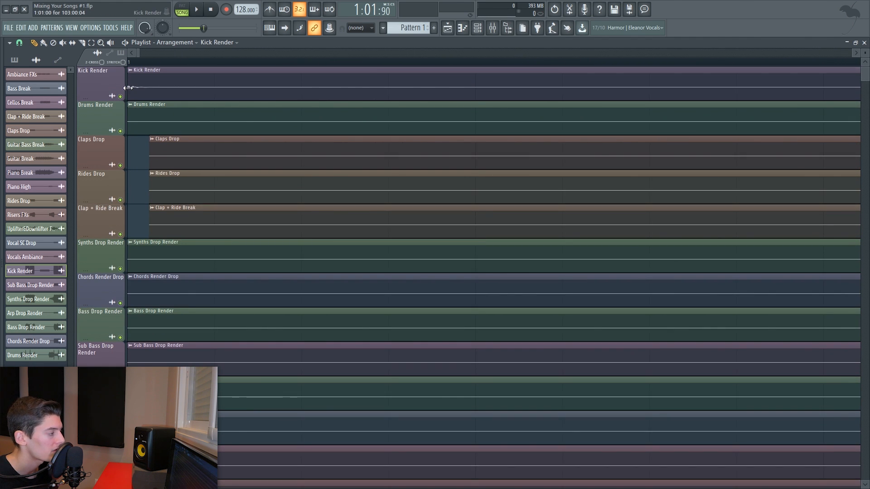
drag(128, 88, 214, 90)
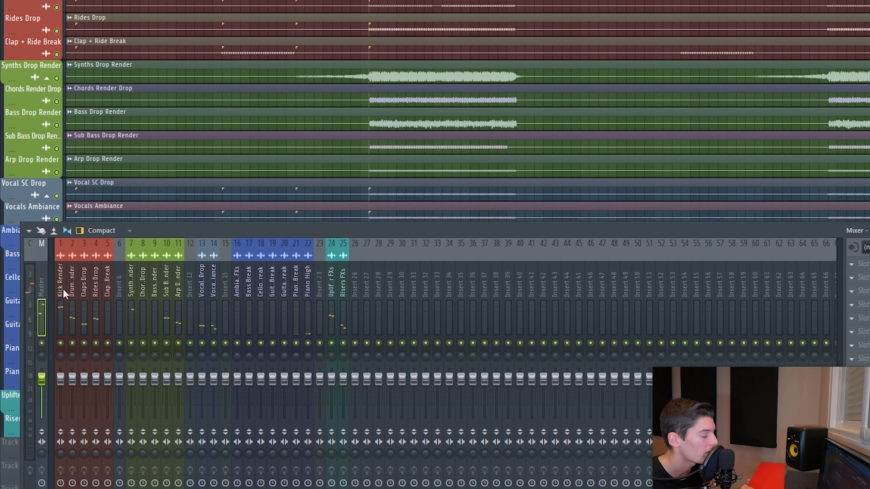
- Select mixer tracks 1 to 25 and lower all their faders together
drag(63, 289, 343, 282)
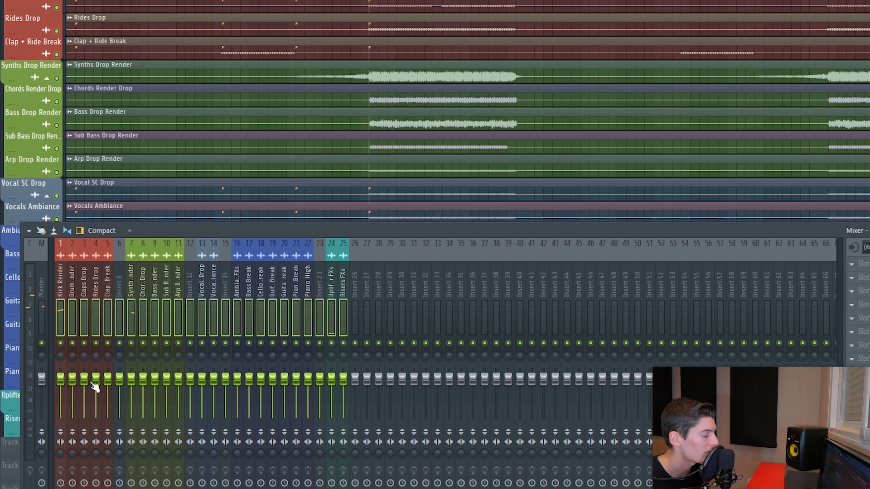
drag(60, 380, 61, 388)
- Solo the Kick Render mixer track and play it back
right_click(60, 343)
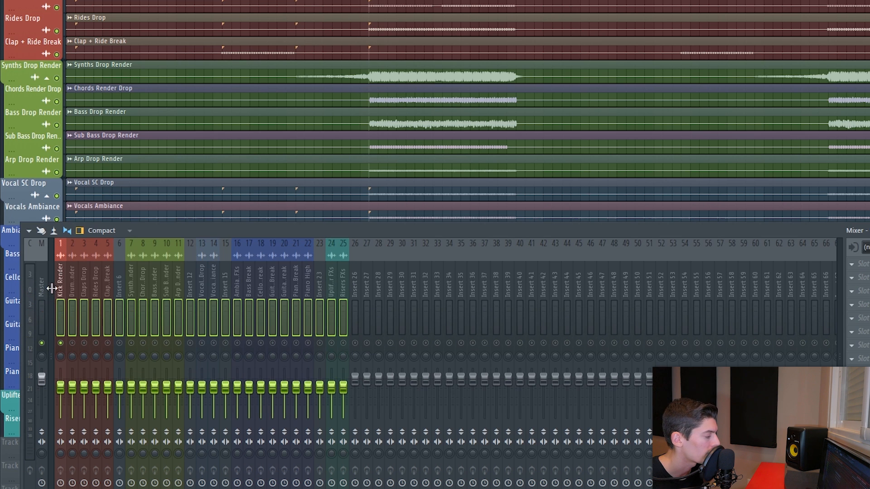
key(space)
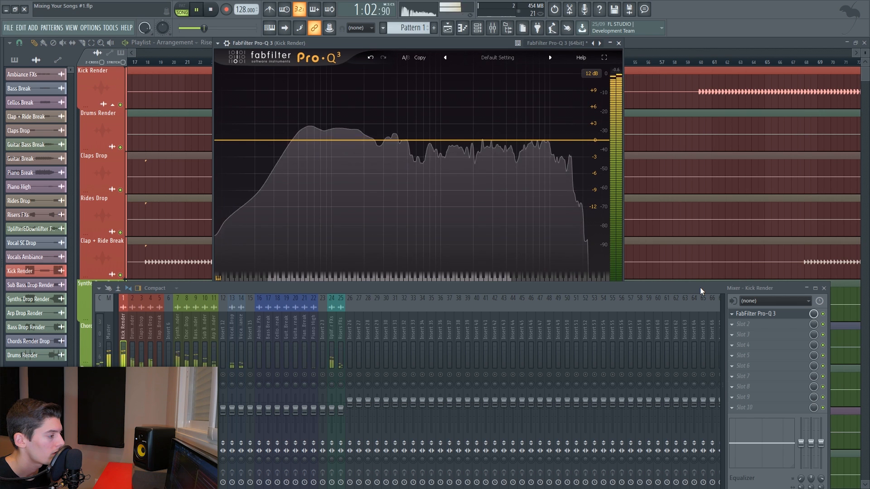
key(space)
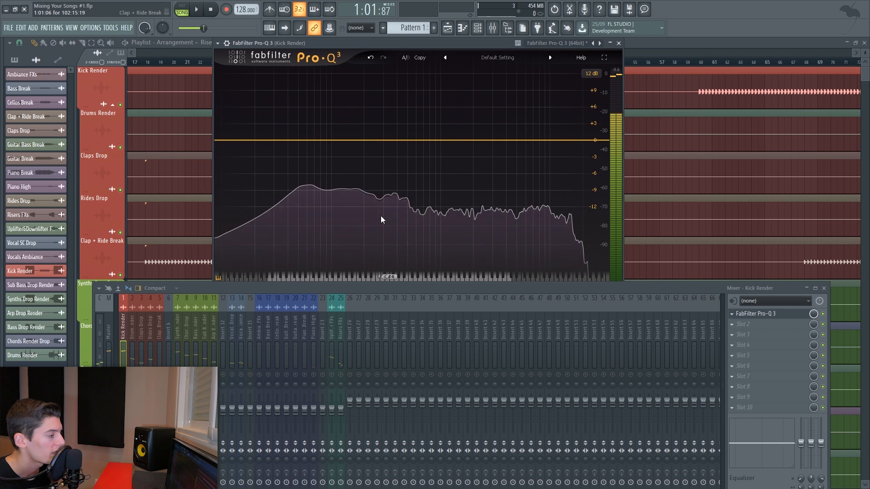
- Add a Pro-Q 3 bell band near 400 Hz on the kick and pull its gain down into a cut
drag(395, 141, 398, 117)
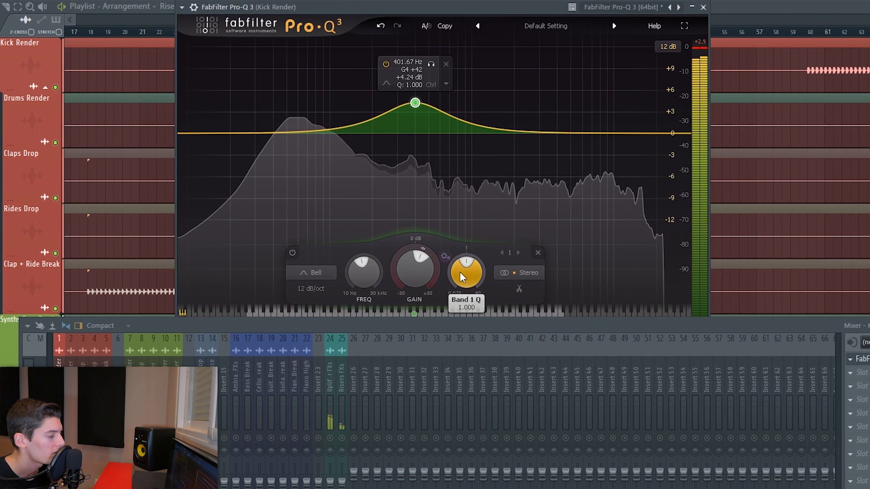
drag(414, 267, 408, 206)
drag(405, 266, 418, 341)
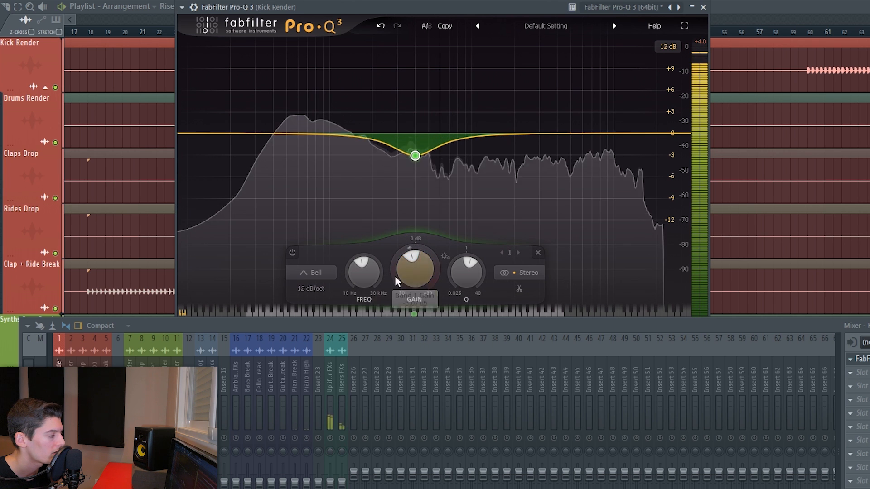
- Bypass and re-enable the bell band to compare, and fine-tune its gain
click(291, 254)
click(291, 253)
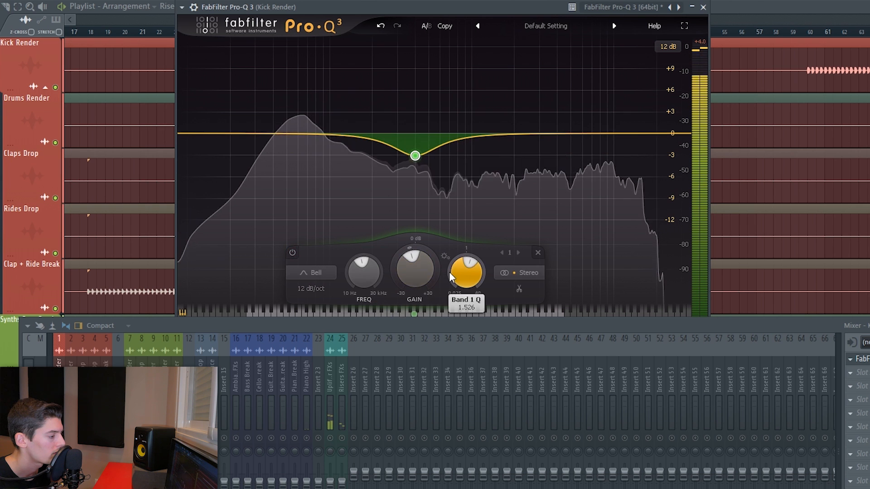
drag(399, 274, 399, 270)
- Play the kick and close the Pro-Q 3 window
key(space)
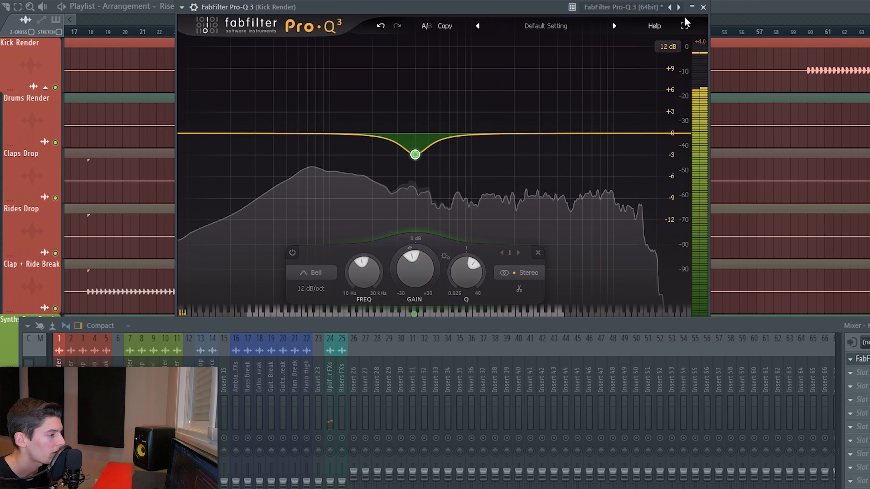
click(704, 7)
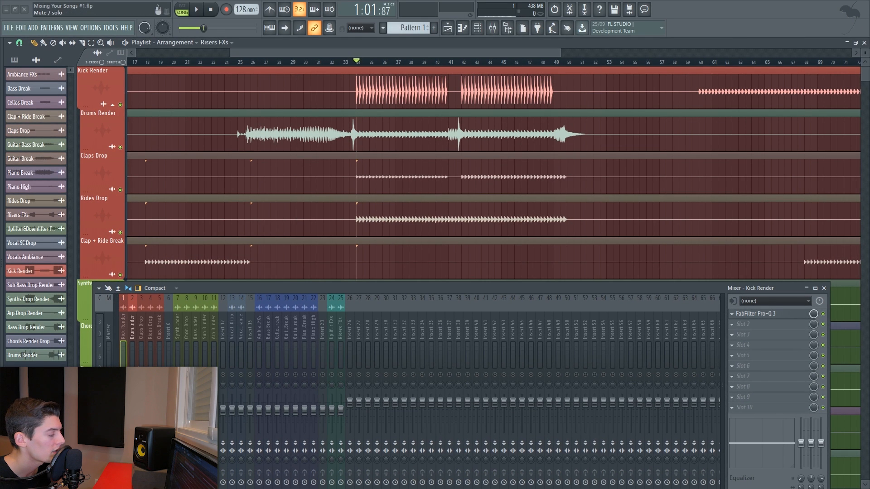
- Cut the Drums Render clip at bar 41 and delete the stretch just before the cut
alt+right_click(360, 137)
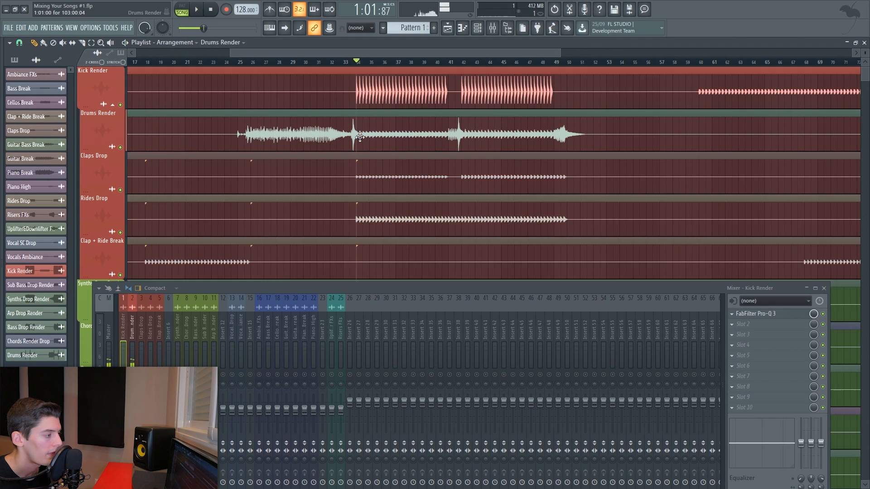
scroll(372, 65, up, 5)
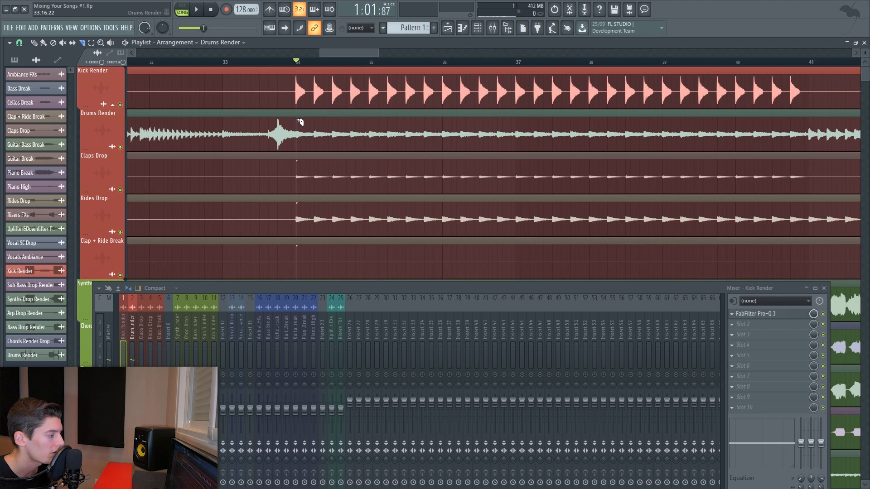
click(298, 144)
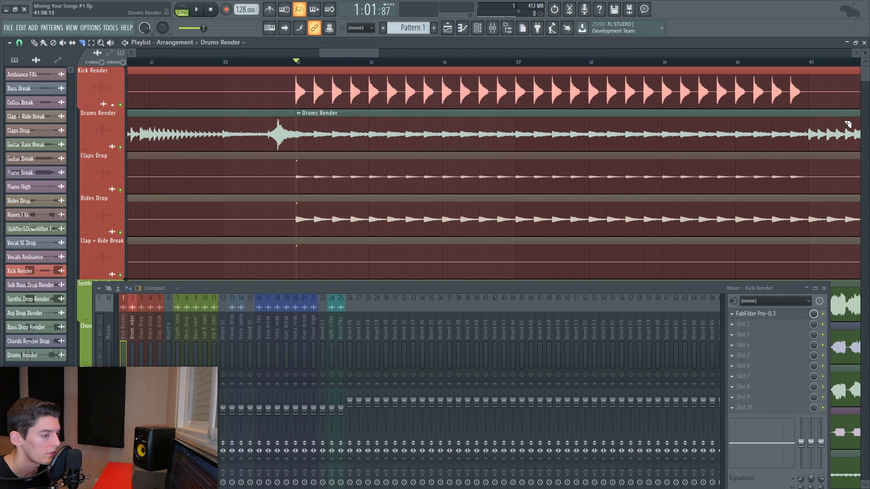
mouse_move(795, 131)
mouse_down()
mouse_move(557, 155)
mouse_move(575, 150)
mouse_up()
key(p)
click(586, 64)
scroll(586, 64, down, 5)
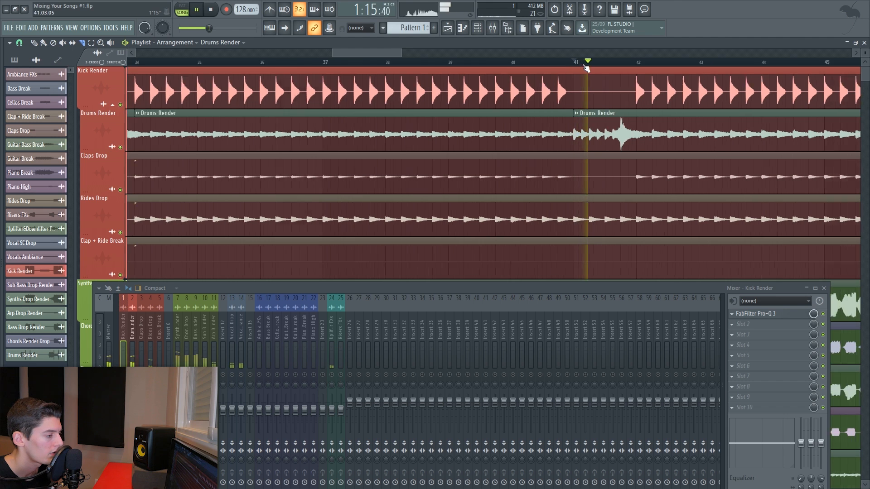
right_click(538, 143)
drag(621, 86, 531, 70)
scroll(531, 67, up, 5)
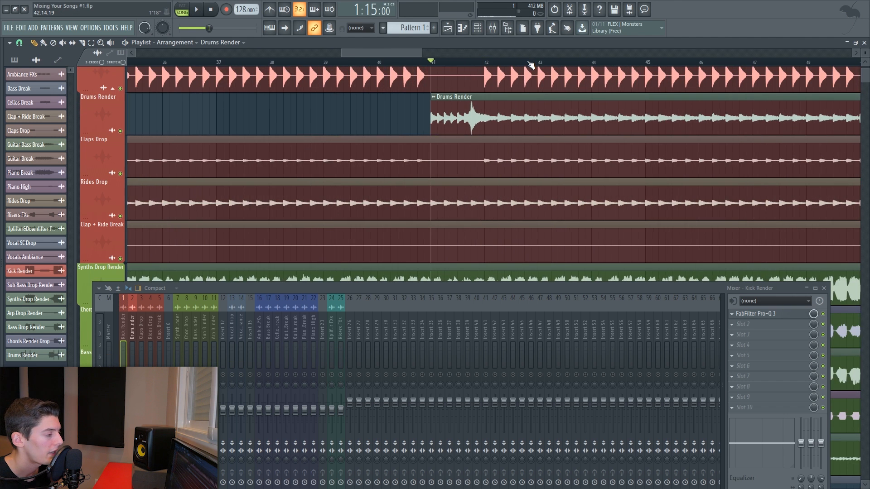
- Play the section, then split the Drums Render clip again at bar 42
key(space)
key(space)
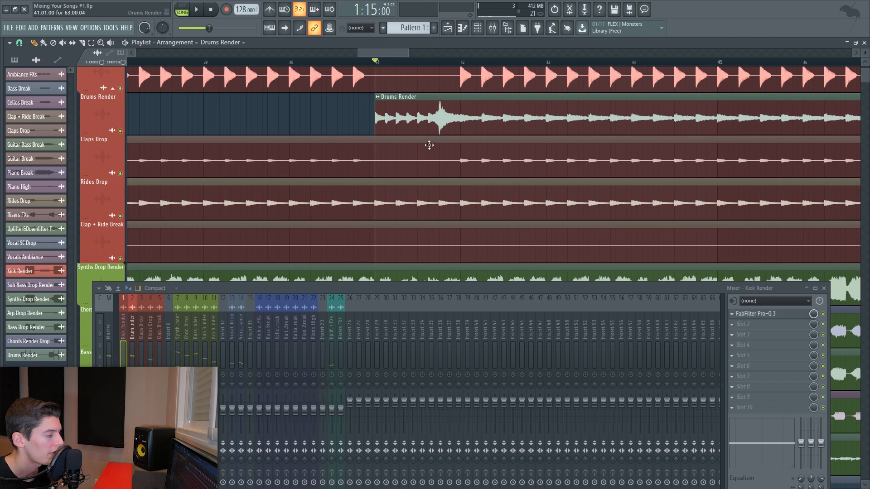
drag(464, 130, 464, 131)
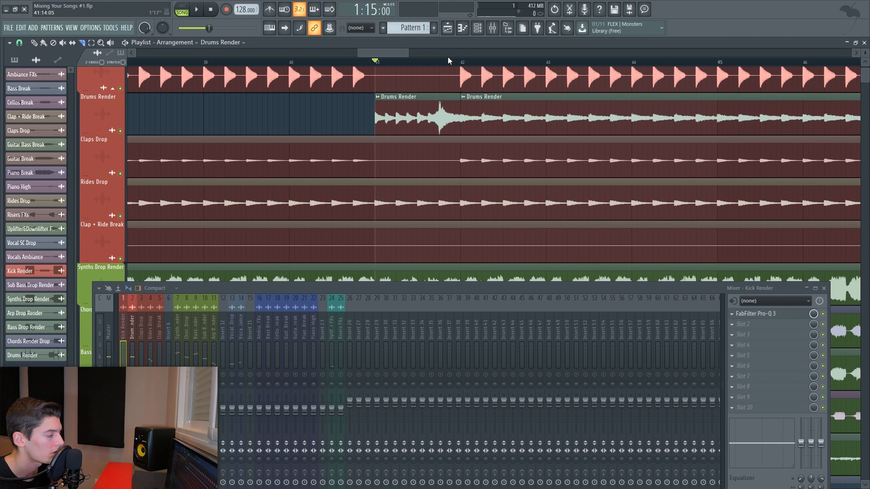
- Open the Pro-Q 3 on the Drums Render channel and add an 18 dB/oct low cut near 78 Hz
scroll(448, 60, down, 2)
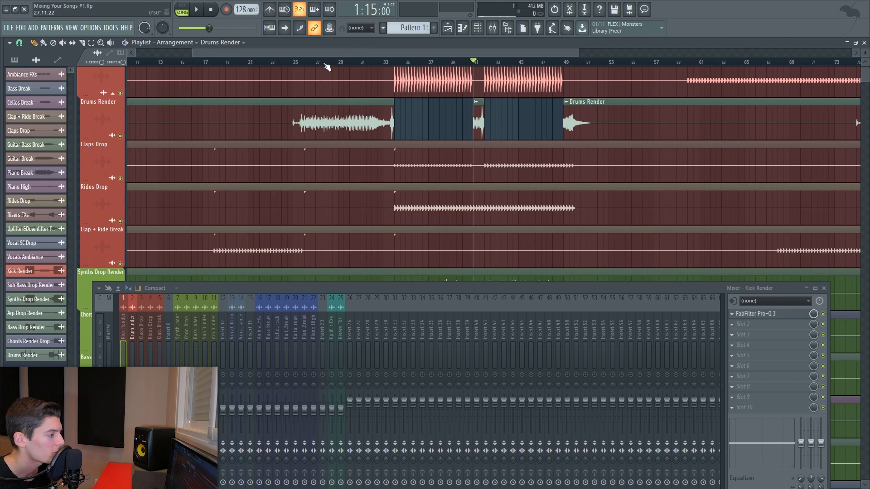
click(321, 62)
click(133, 332)
key(space)
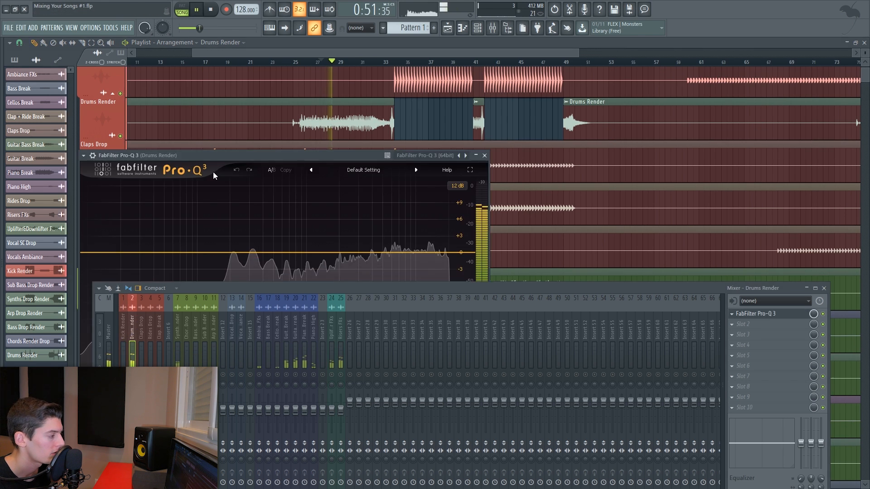
drag(205, 159, 530, 38)
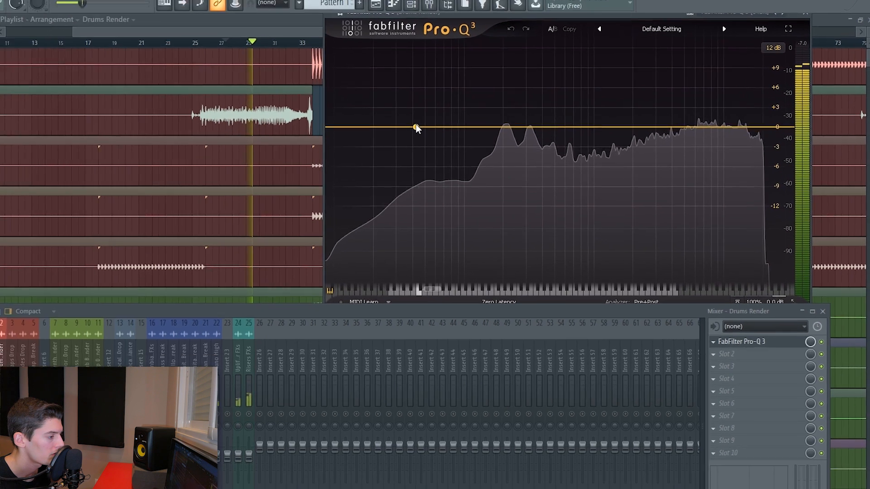
key(space)
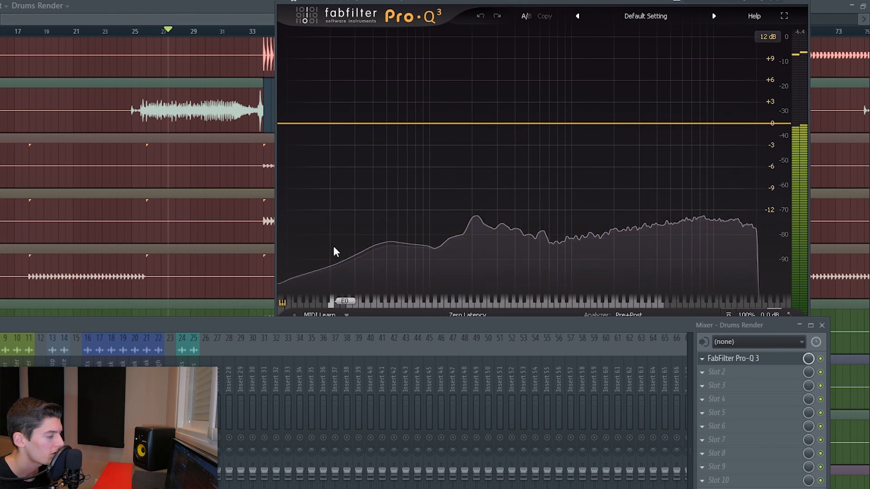
drag(286, 126, 412, 124)
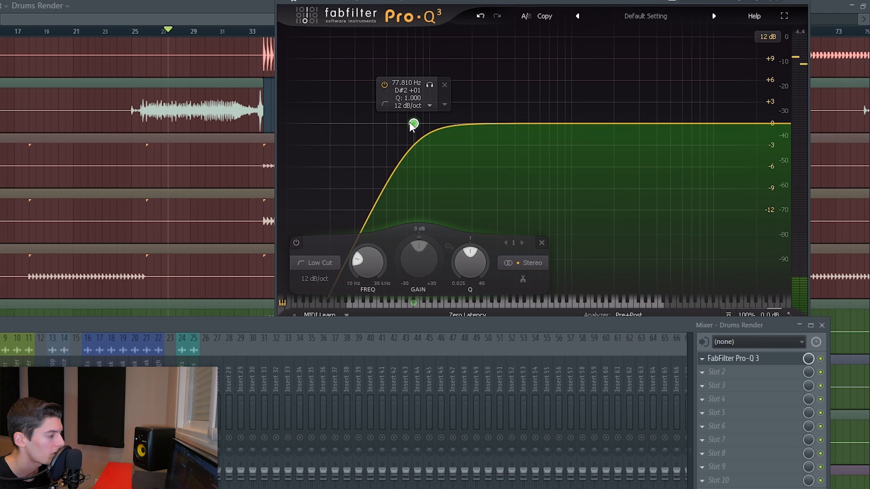
click(309, 279)
click(312, 307)
- Play the drums and move the low cut up to about 89 Hz
key(space)
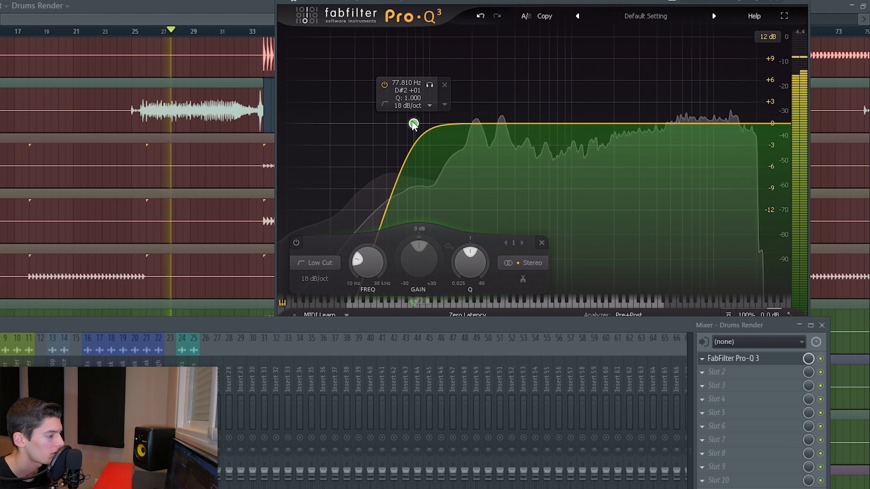
mouse_move(414, 124)
mouse_down()
mouse_move(434, 121)
mouse_move(422, 123)
mouse_up()
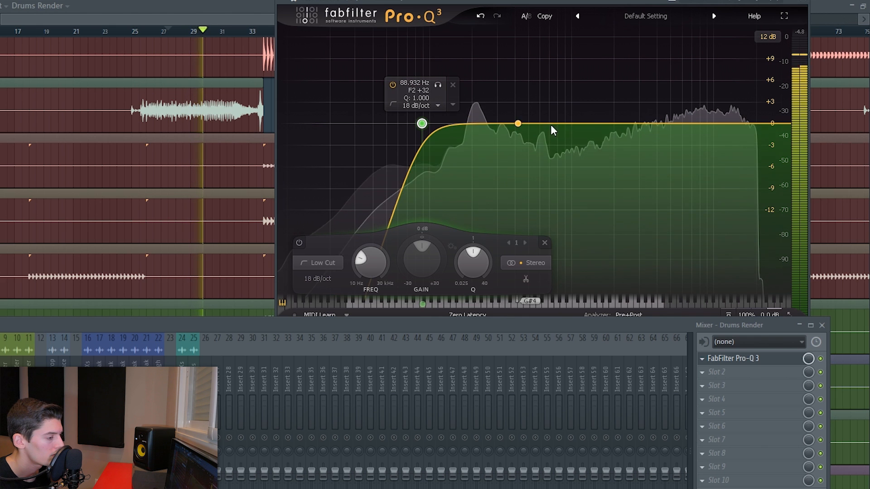
key(space)
- Add a bell band near 10.9 kHz on the drums with a slight cut of about -0.9 dB
drag(688, 124, 716, 131)
key(space)
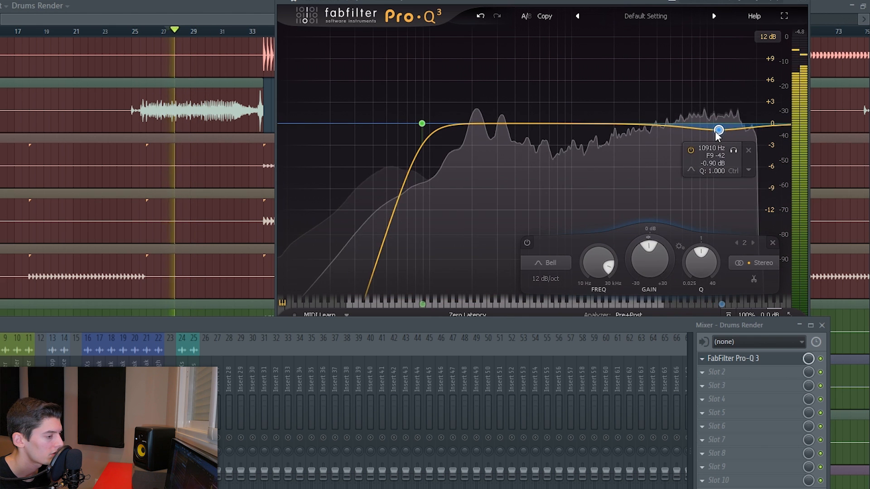
- Bypass and re-enable the drums' Pro-Q 3 to compare, and nudge the low cut band
click(821, 359)
click(820, 359)
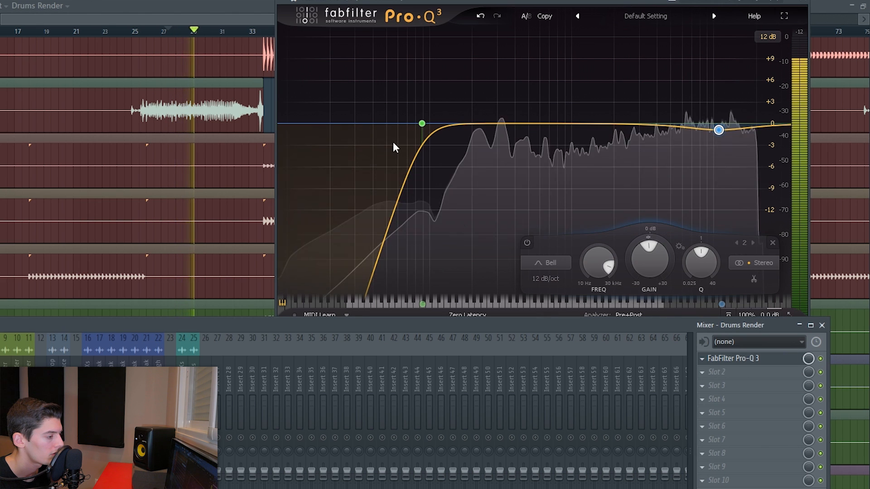
drag(421, 124, 401, 133)
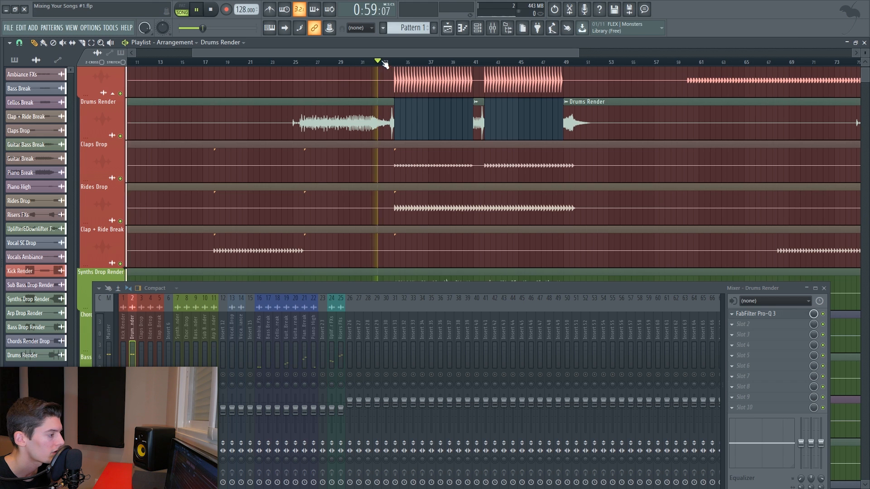
- Listen to the drop transition and make the second Drums Render clip unique
scroll(328, 147, up, 5)
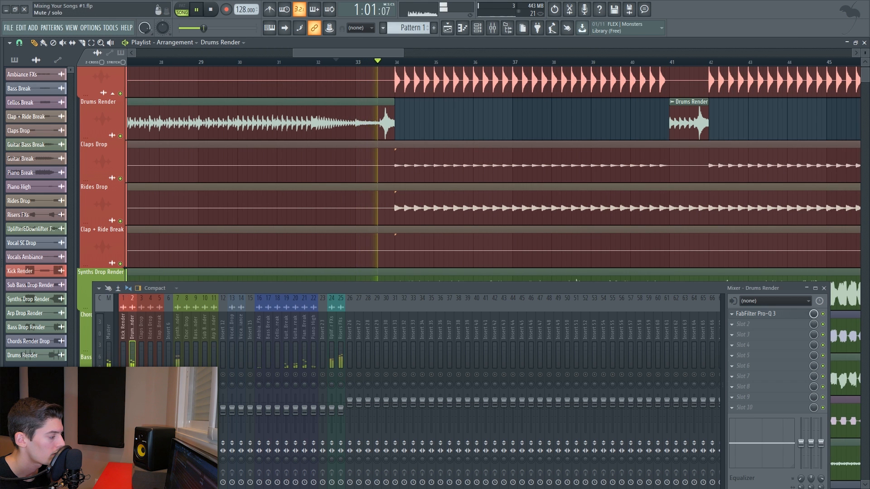
key(space)
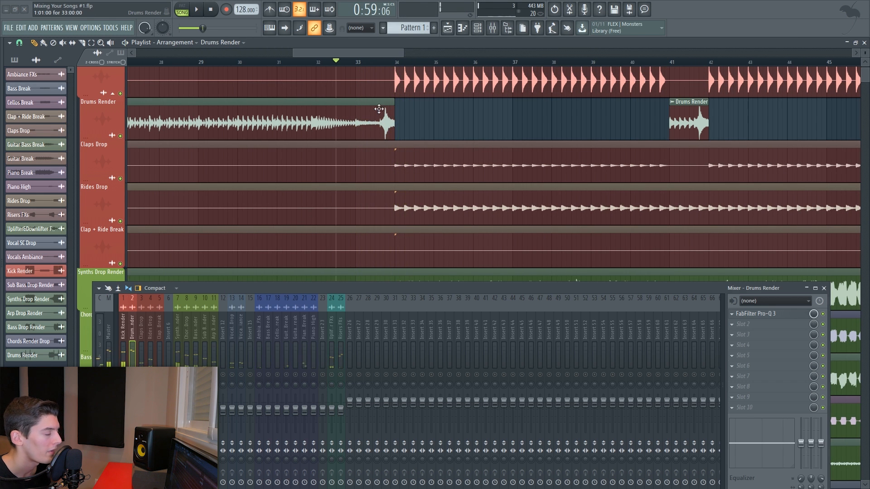
click(383, 62)
key(space)
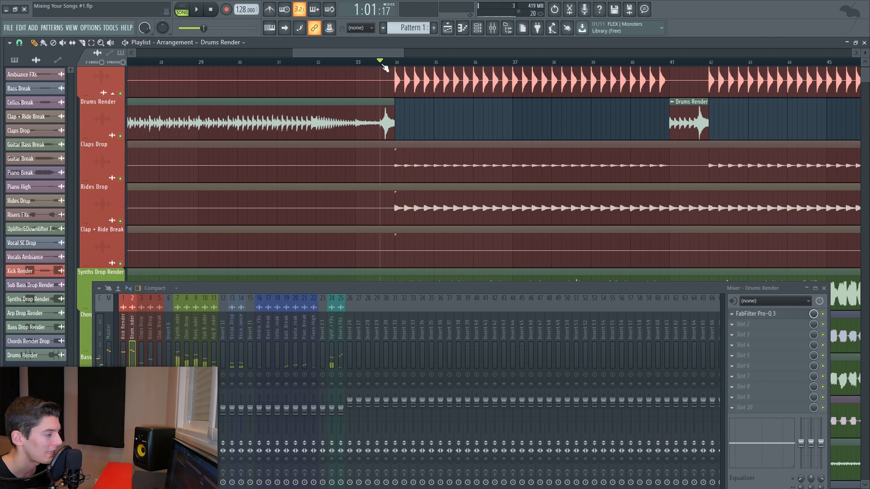
scroll(385, 67, up, 8)
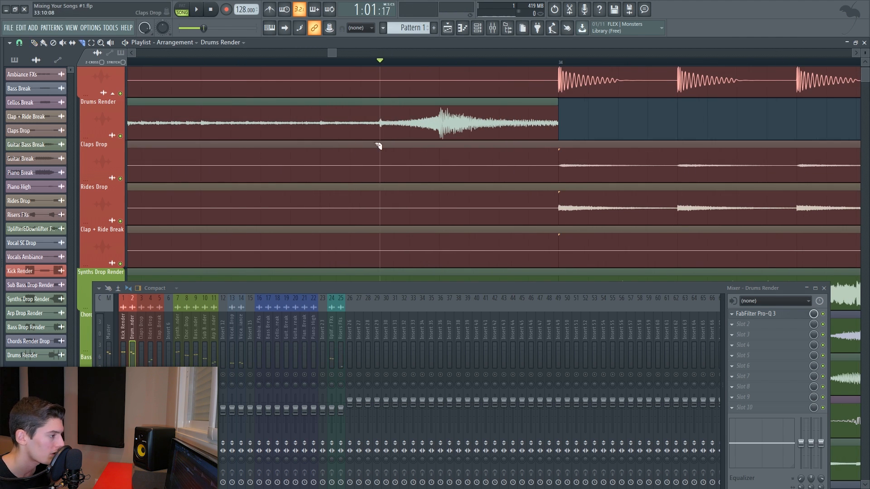
click(383, 102)
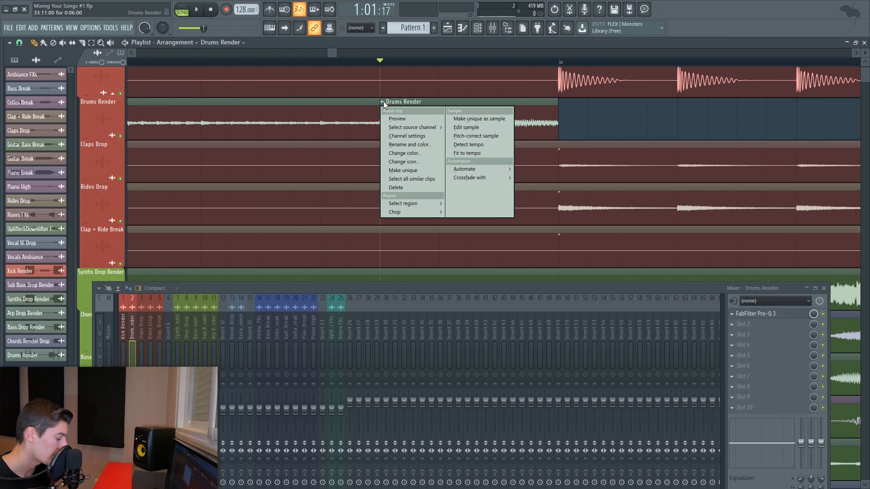
click(410, 170)
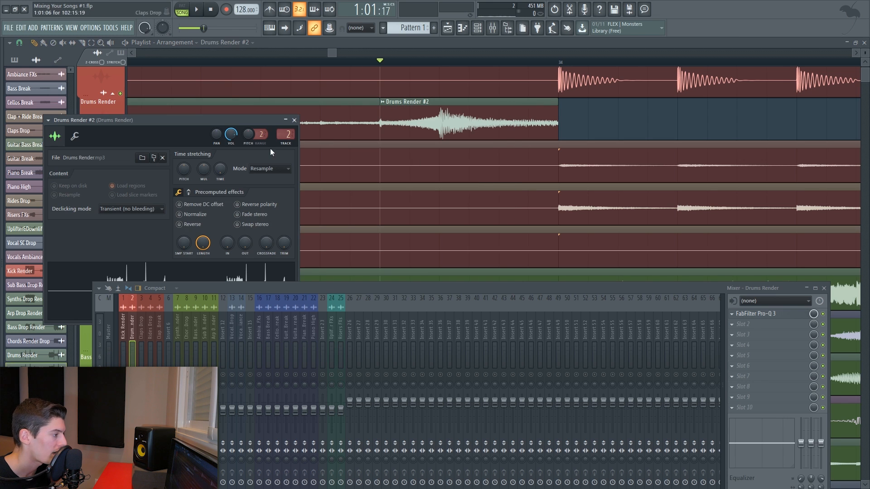
- Play the build-up leading into the drop to listen to the drums
click(183, 63)
key(space)
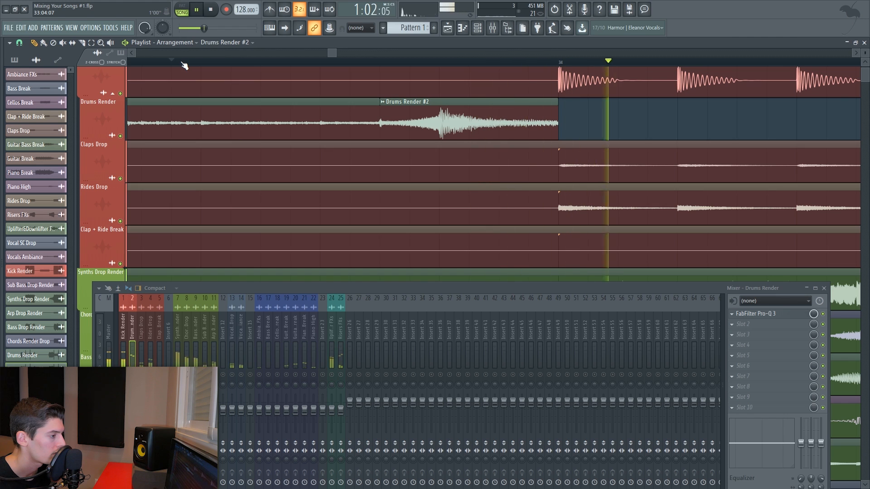
key(space)
key(space)
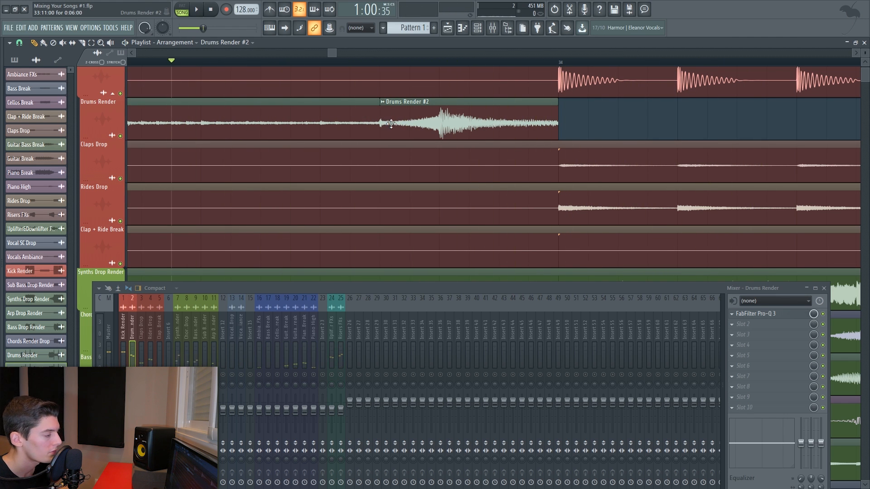
- Set the declicking mode of both Drums Render clips to a bleeding mode so they crossfade, then close the settings
double_click(391, 123)
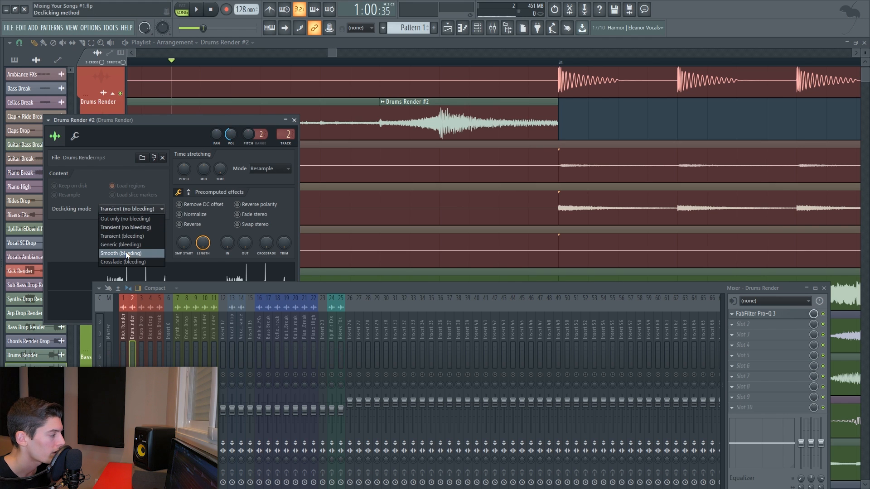
click(126, 246)
double_click(363, 125)
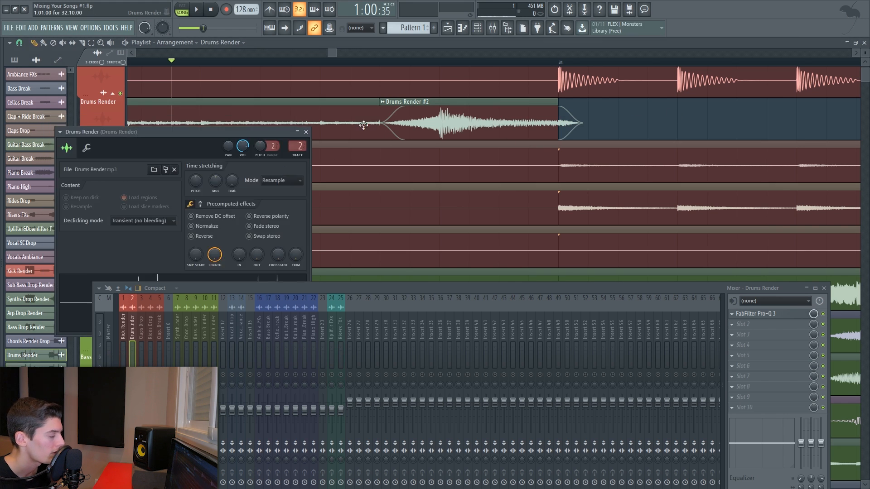
click(121, 223)
click(121, 274)
click(305, 132)
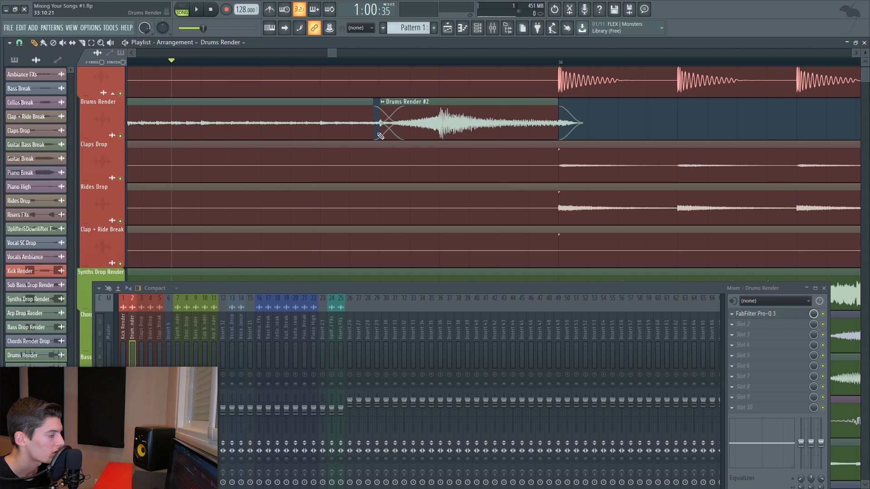
- Shift the start of the Drums Render #2 clip slightly and play back the transition
key(space)
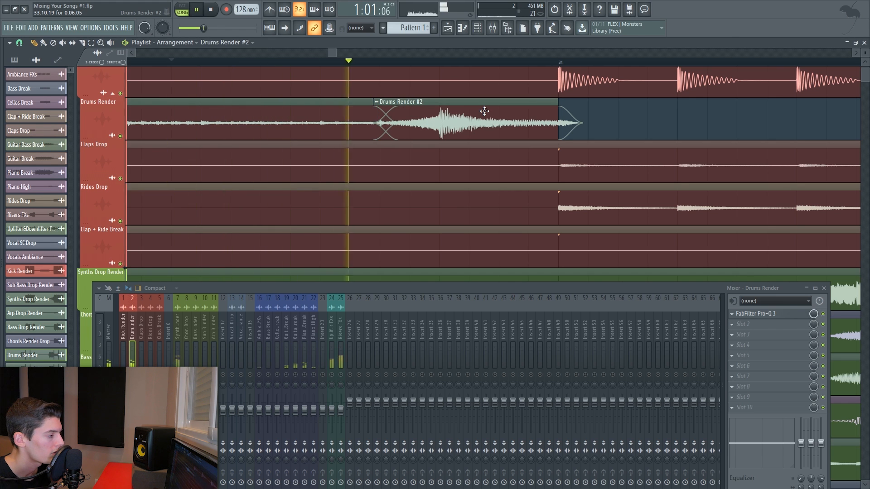
key(space)
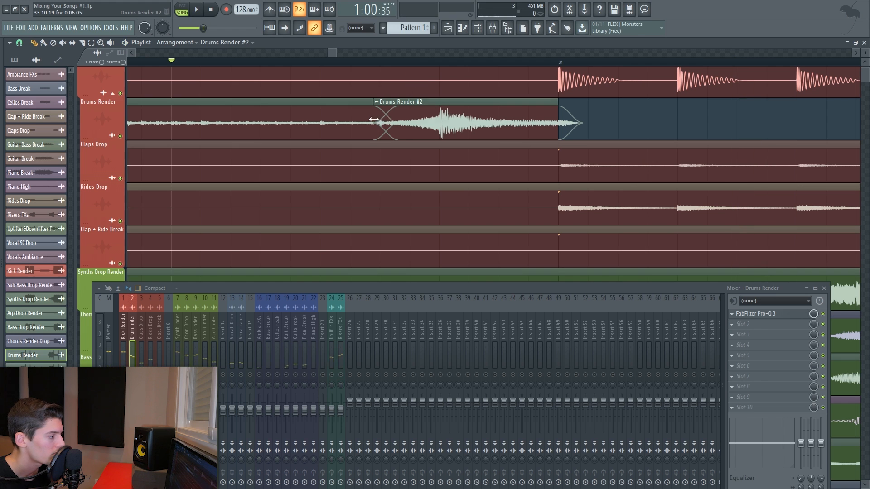
key(space)
mouse_move(378, 118)
mouse_down()
mouse_move(370, 116)
mouse_move(378, 115)
mouse_up()
key(space)
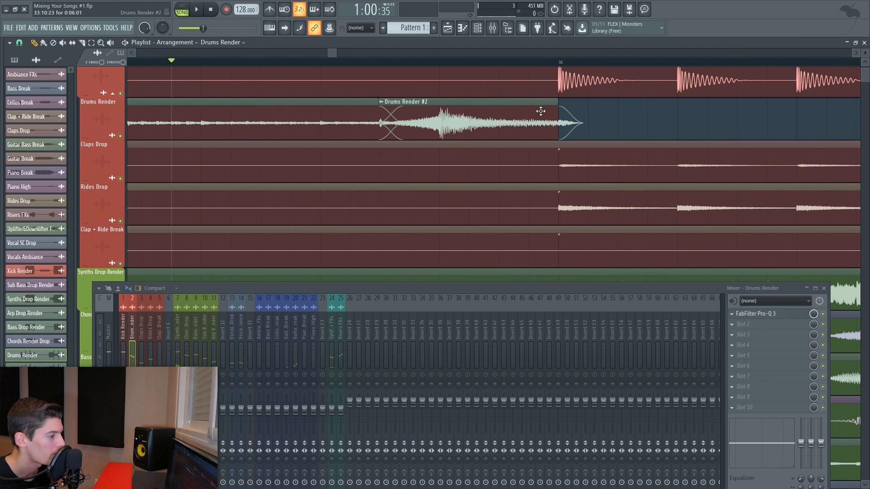
key(space)
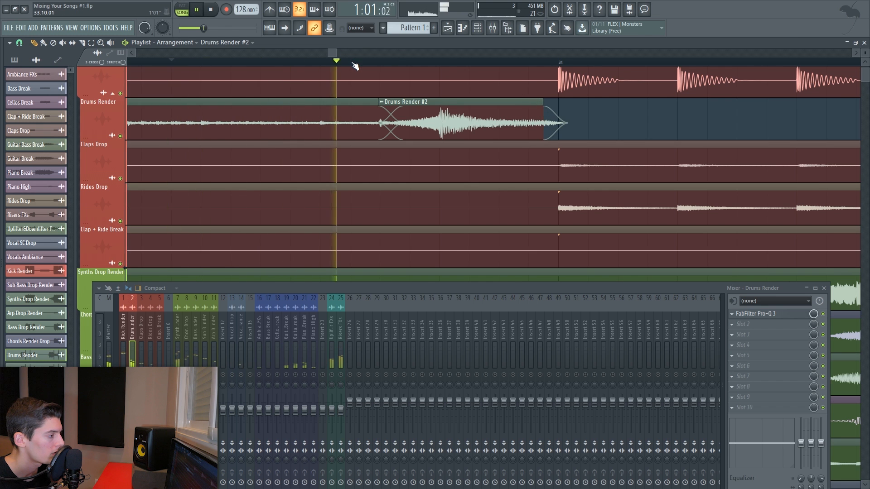
- On the Claps Drop Pro-Q 3, add an 18 dB/oct low cut near 442 Hz and a small bell cut near 1.1 kHz
scroll(355, 63, down, 5)
key(space)
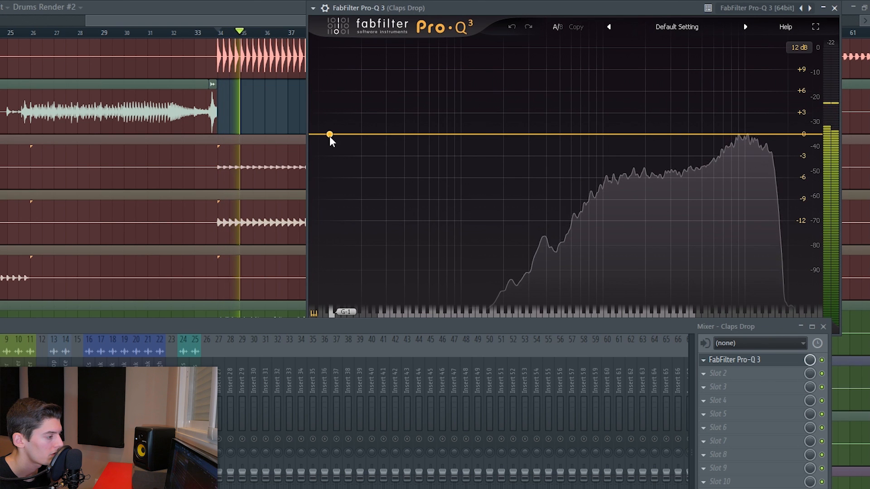
drag(329, 135, 551, 134)
click(425, 290)
click(443, 329)
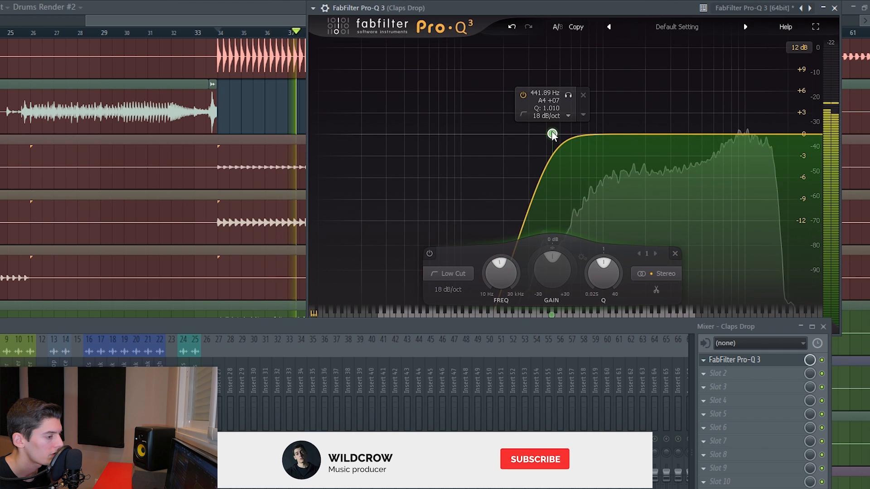
mouse_move(612, 135)
mouse_down()
mouse_move(612, 83)
mouse_move(611, 143)
mouse_up()
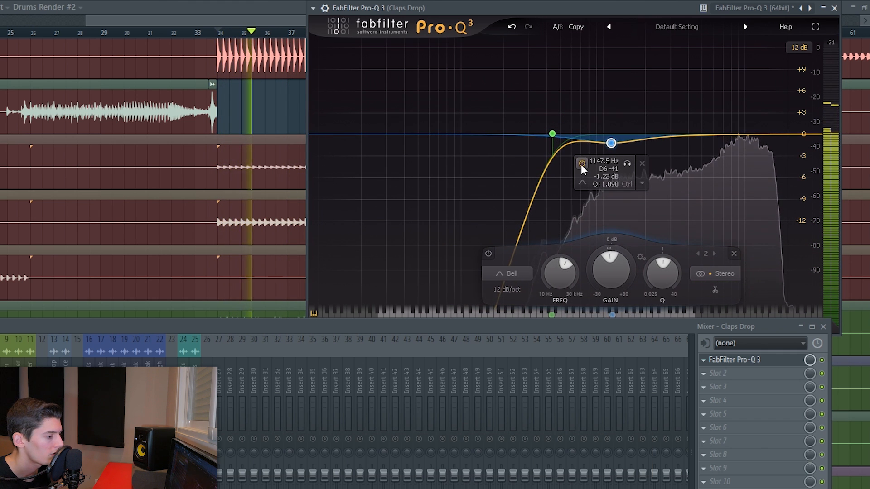
- Open the Rides Drop Pro-Q 3 and add a 24 dB/oct low cut near 453 Hz
click(113, 350)
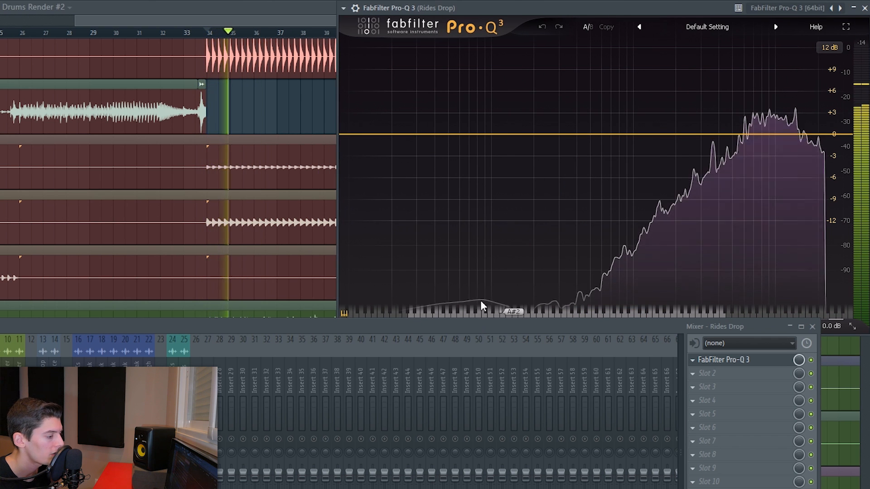
key(space)
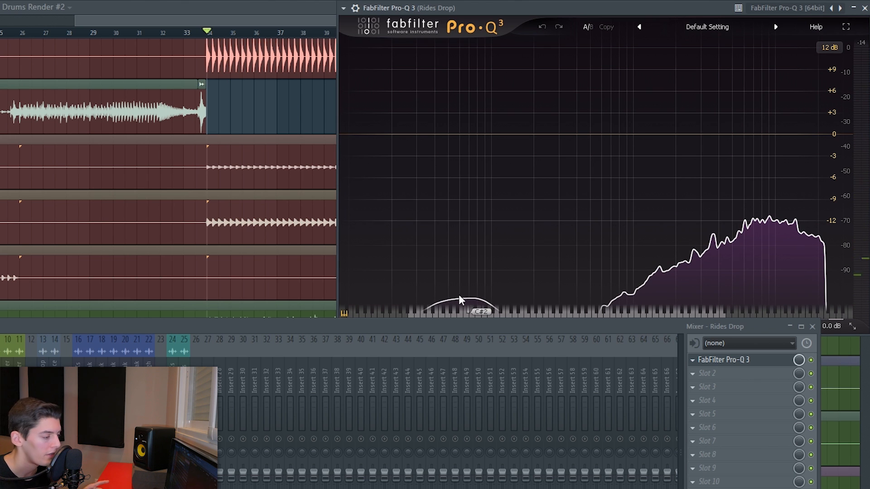
click(355, 134)
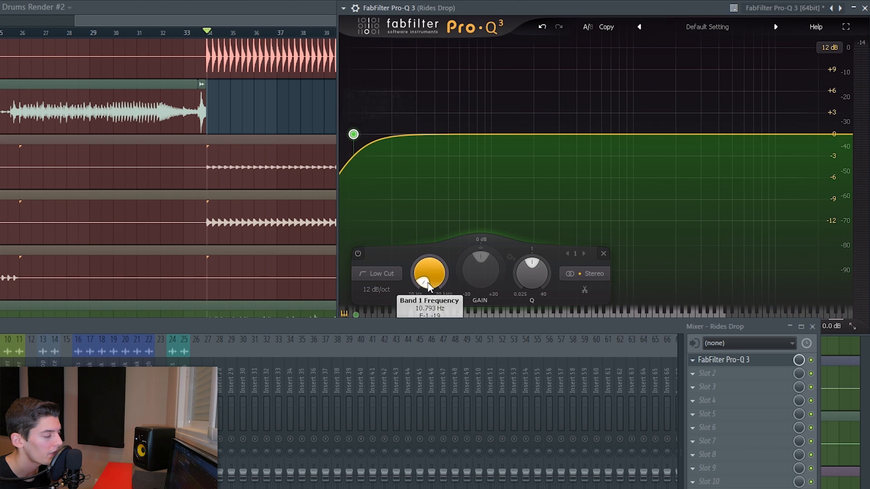
drag(429, 285, 429, 263)
click(379, 291)
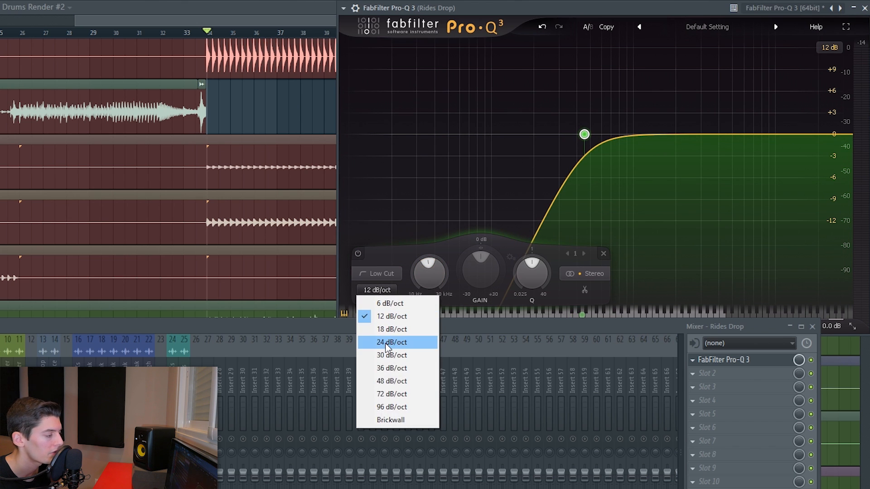
click(387, 343)
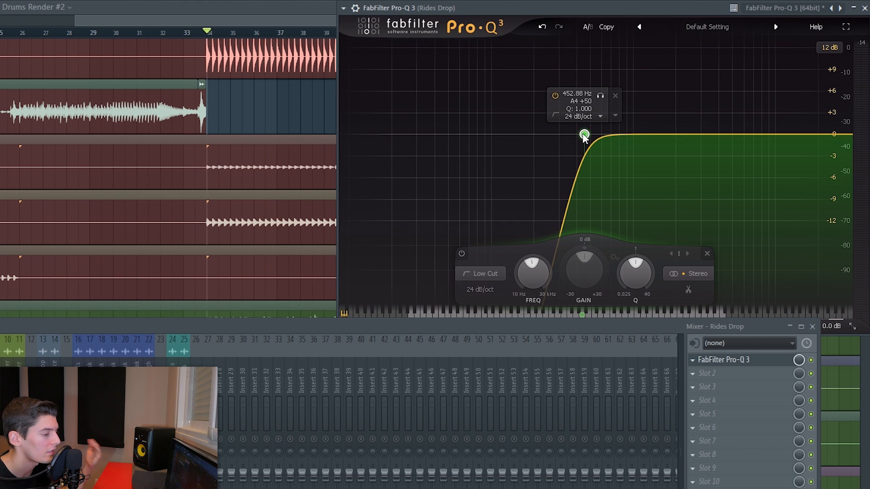
- Raise the Rides Drop low cut frequency slightly while playing the track back
key(space)
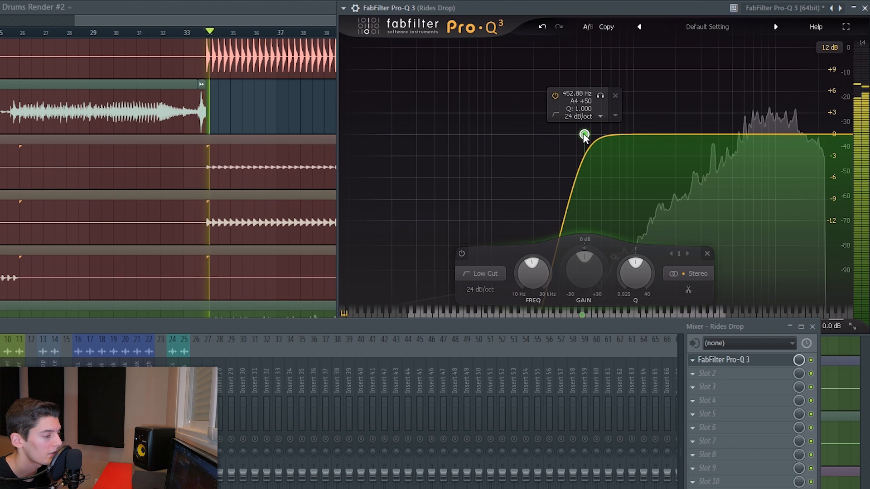
drag(584, 136, 621, 141)
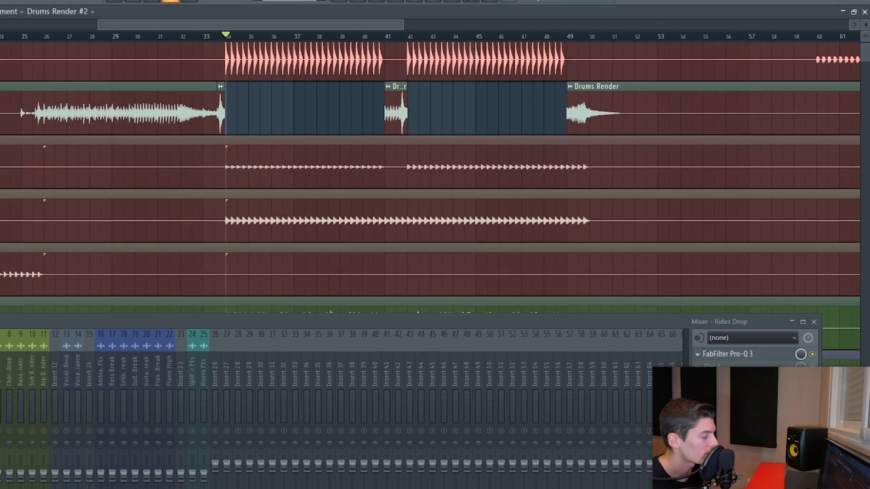
key(space)
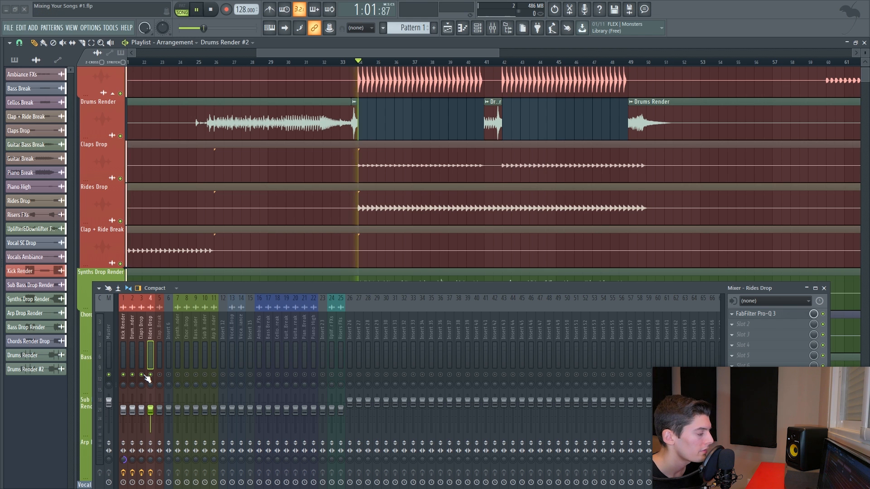
- Solo the Rides Drop and Claps Drop mixer tracks and play them back to compare
right_click(149, 377)
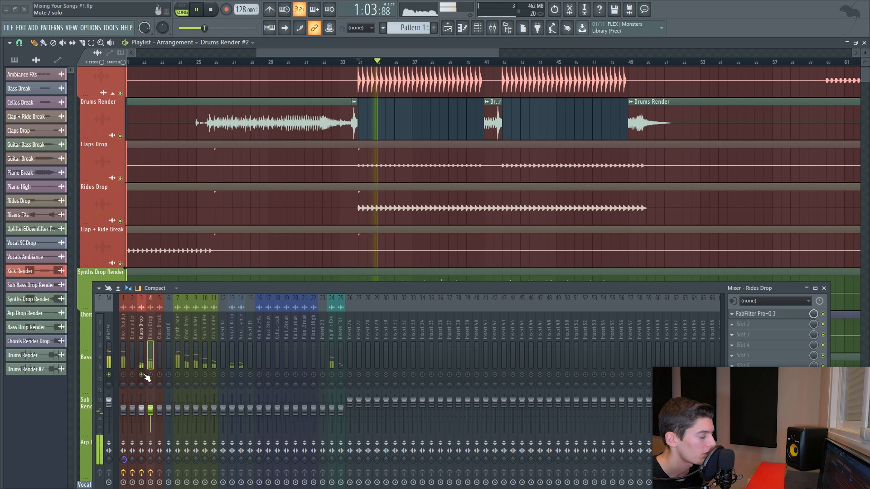
key(space)
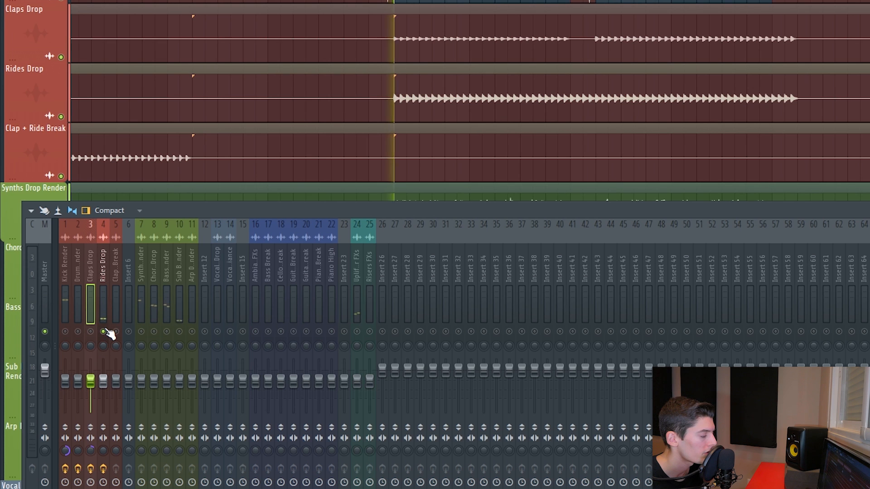
click(103, 352)
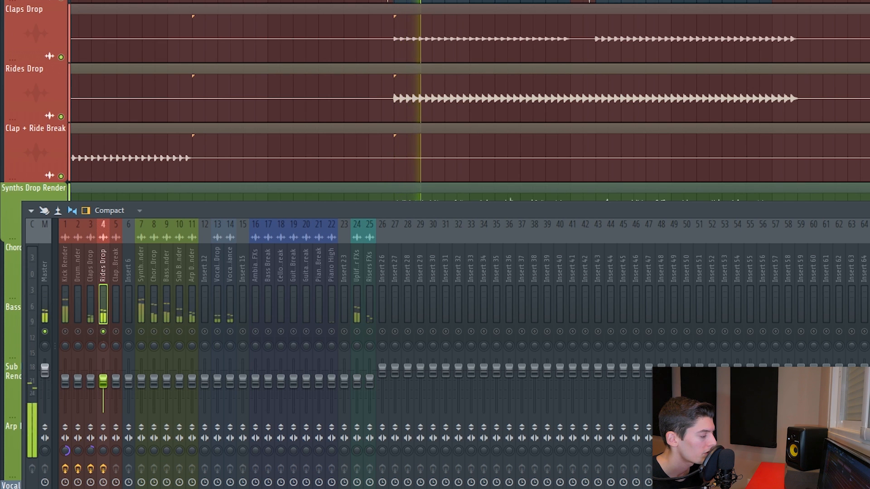
click(91, 355)
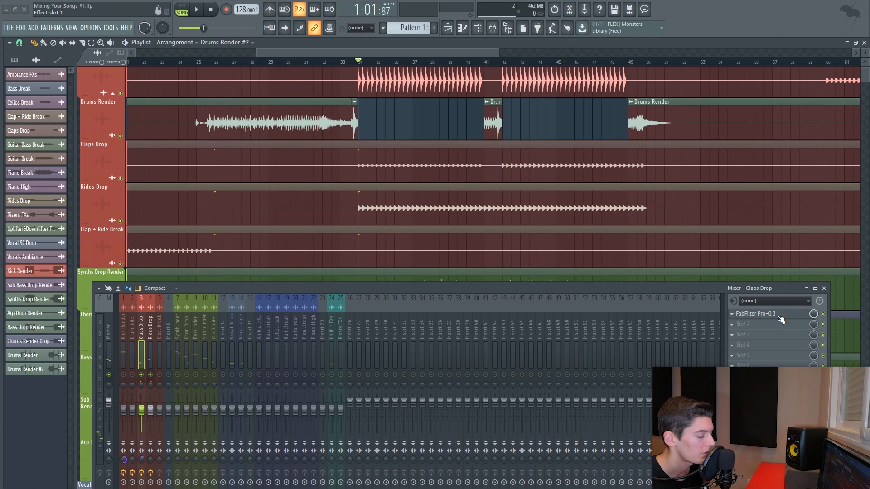
- In the Claps Drop Pro-Q 3, deepen the bell cut to about -2.2 dB and add a bell boost near 8.8 kHz of about +2 dB
click(778, 315)
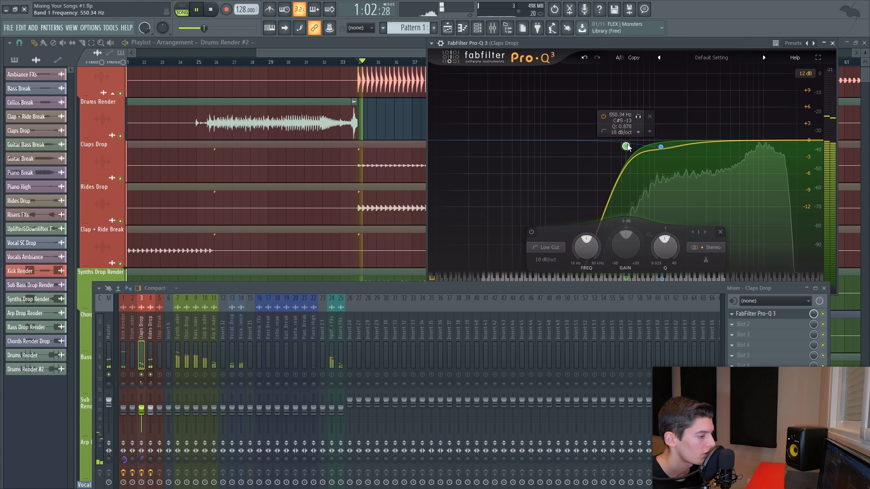
drag(661, 147, 659, 152)
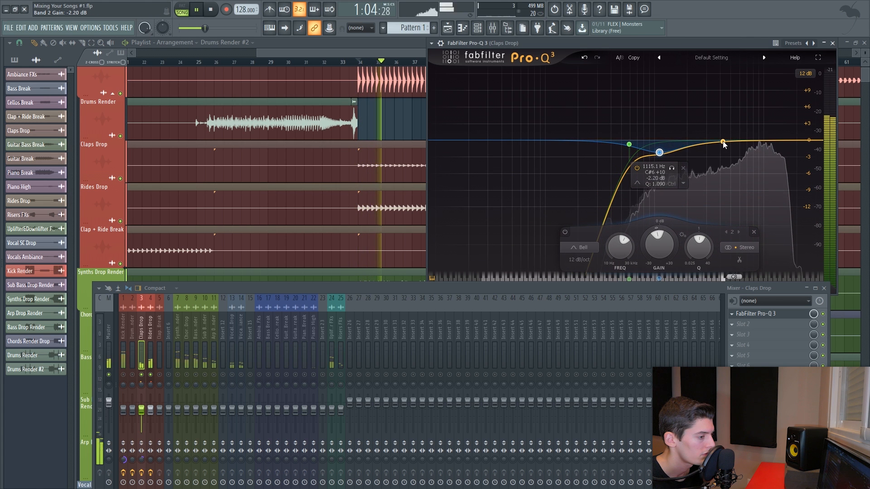
drag(778, 141, 758, 129)
scroll(758, 129, down, 3)
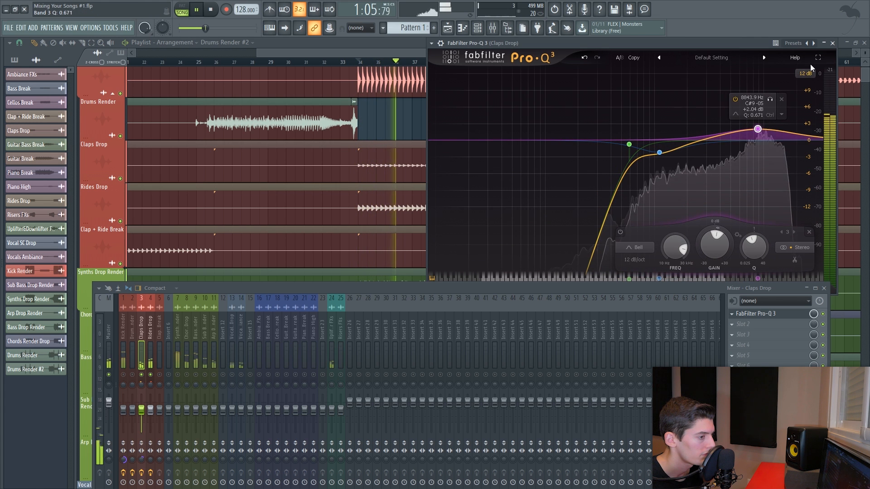
click(832, 43)
key(space)
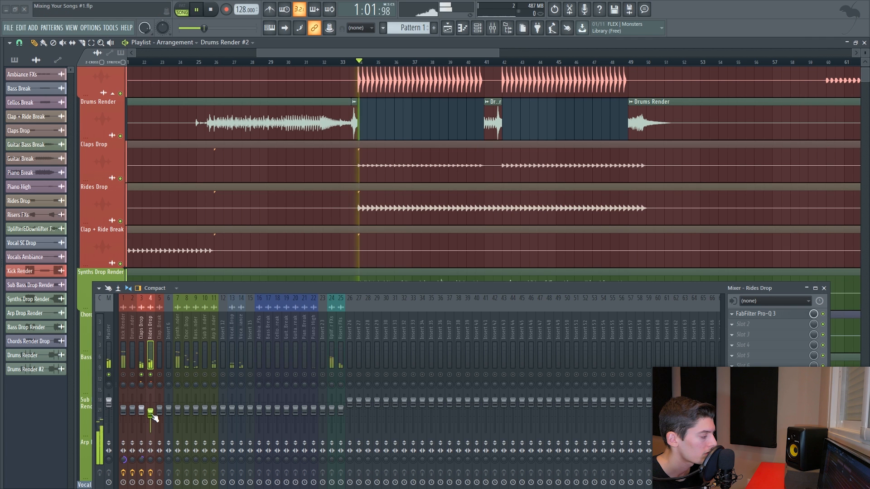
- Open the Synths Drop Render Pro-Q 3 and add an 18 dB/oct low cut near 296 Hz
key(space)
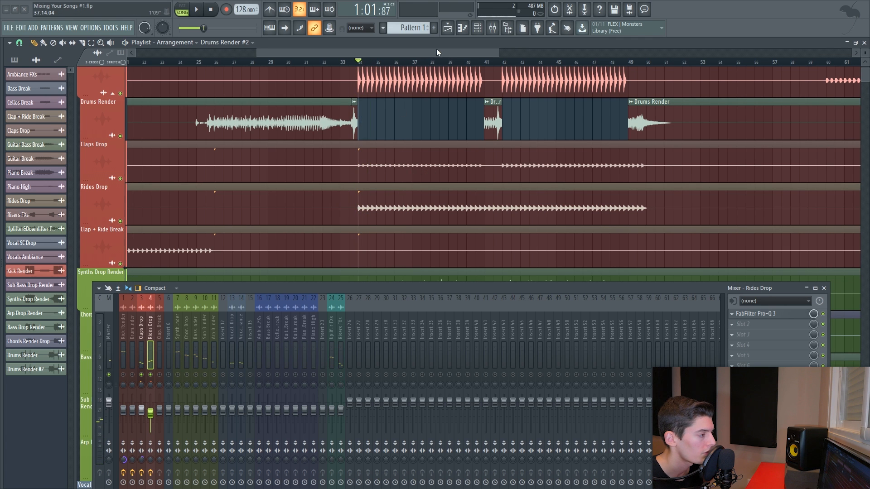
scroll(459, 64, down, 4)
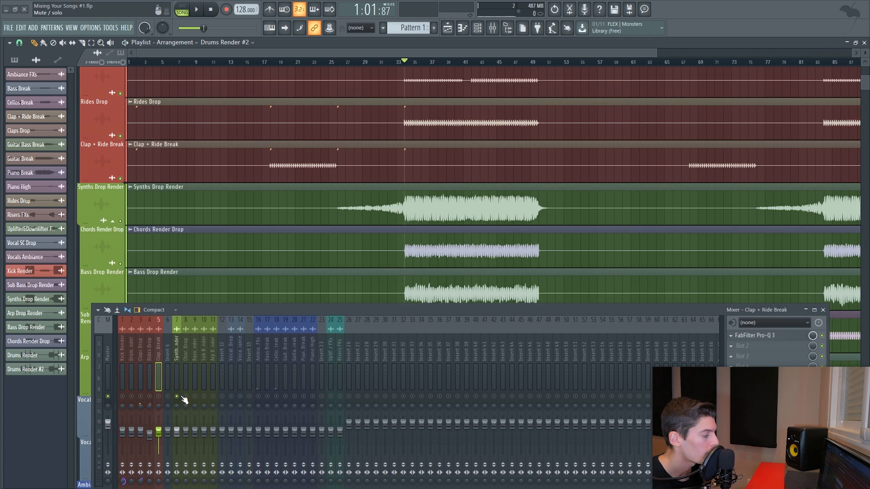
key(space)
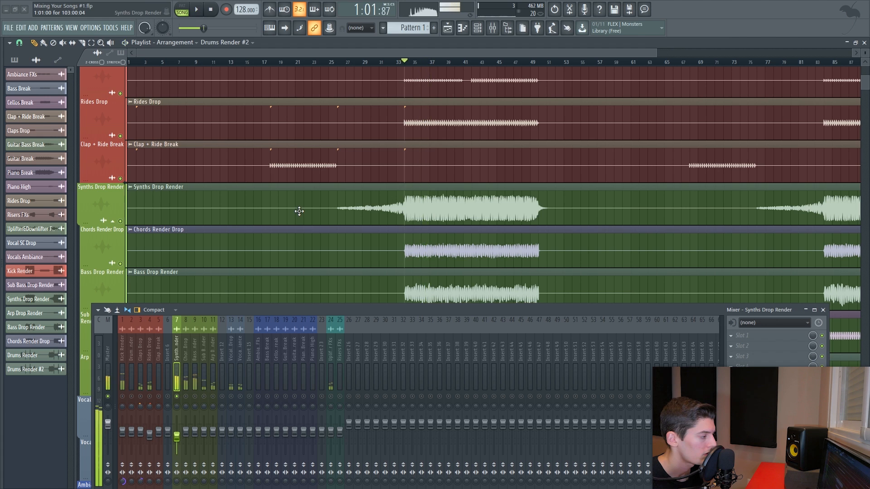
double_click(300, 211)
click(305, 204)
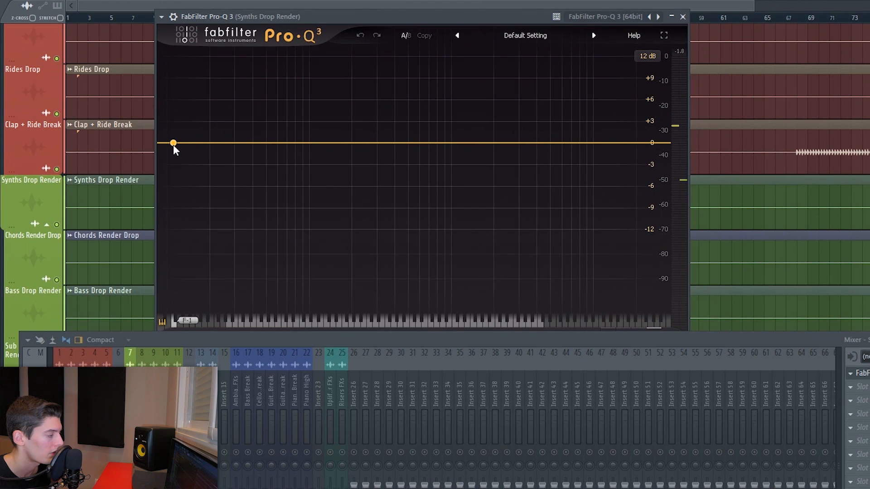
key(space)
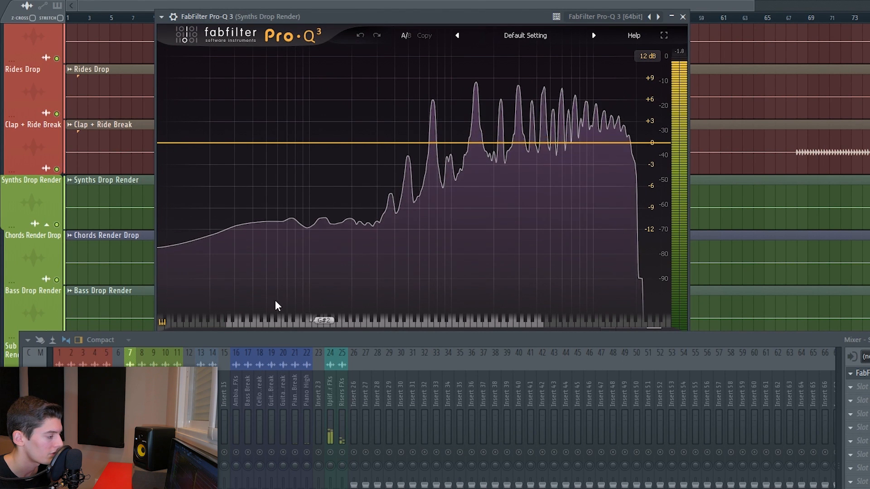
drag(173, 141, 396, 142)
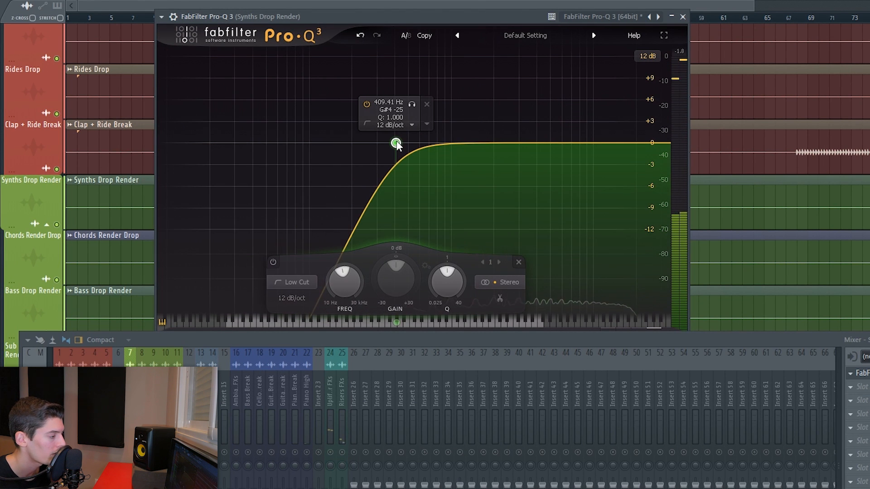
click(292, 297)
click(288, 336)
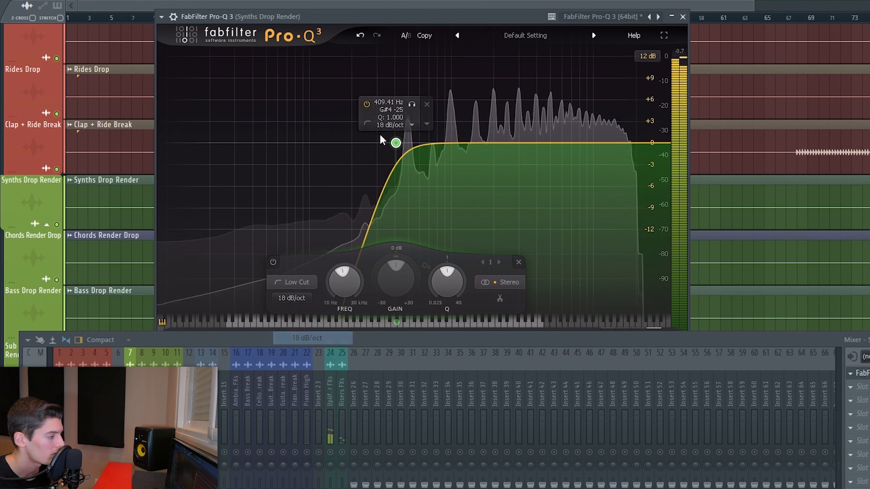
drag(396, 145, 376, 144)
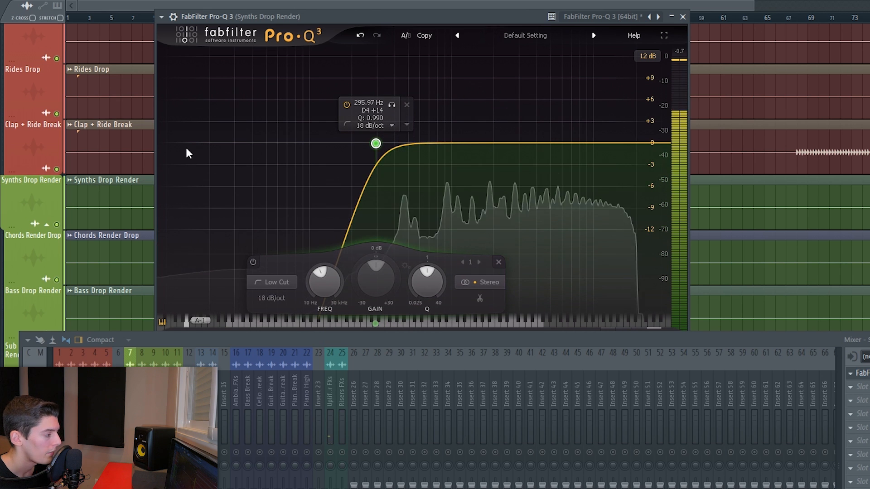
- Add a second low cut band and set it to process only the Side channel
drag(179, 142, 222, 144)
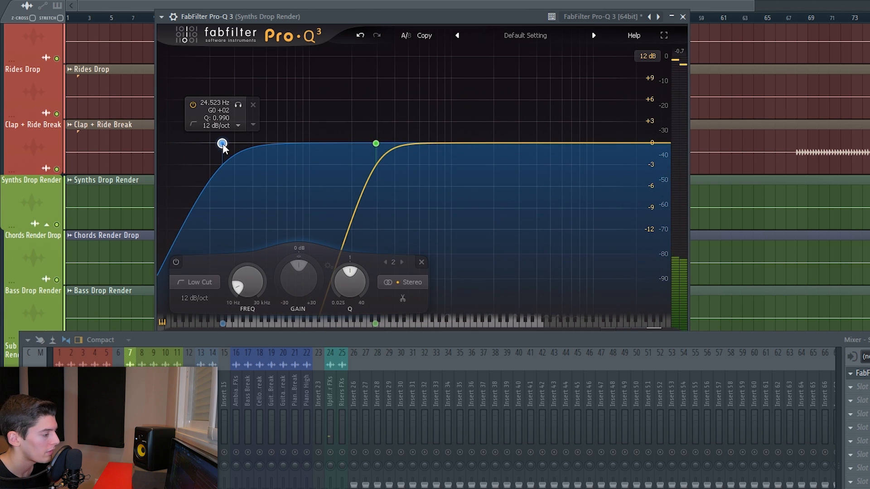
click(400, 285)
click(400, 267)
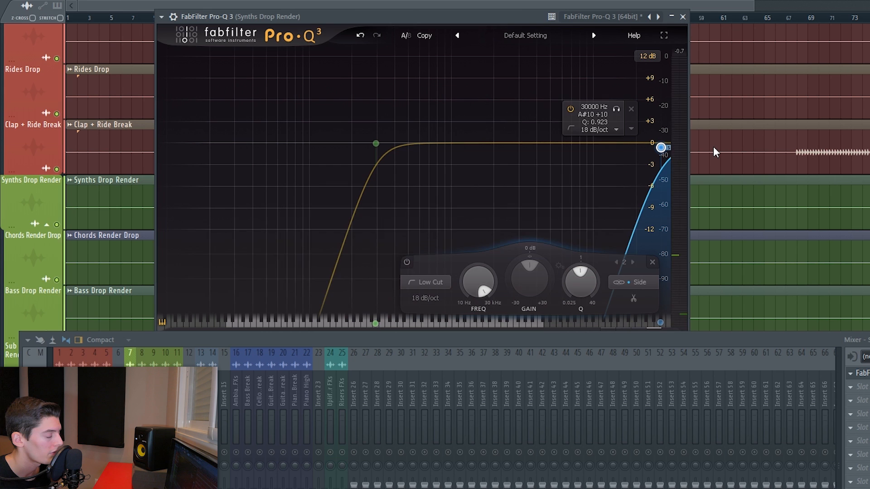
key(space)
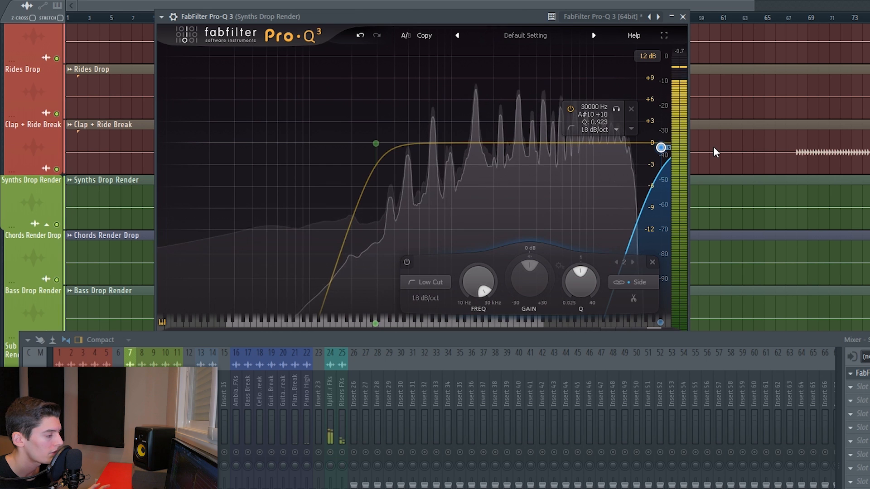
- Set the Side low cut to about 379 Hz, toggling the band's bypass to compare
drag(661, 148, 429, 158)
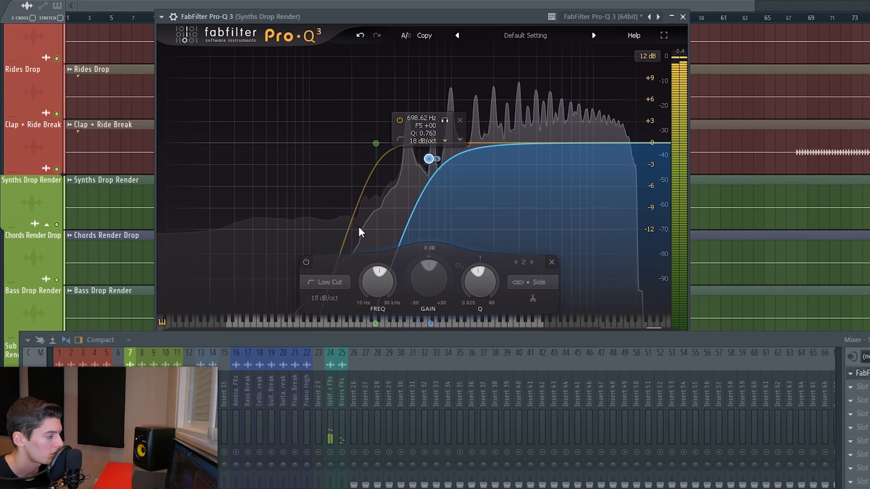
click(304, 262)
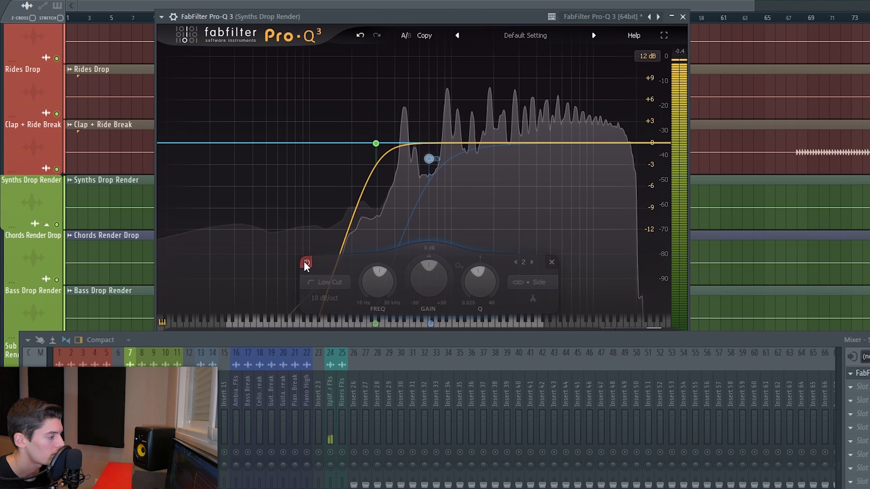
click(305, 261)
drag(428, 160, 392, 186)
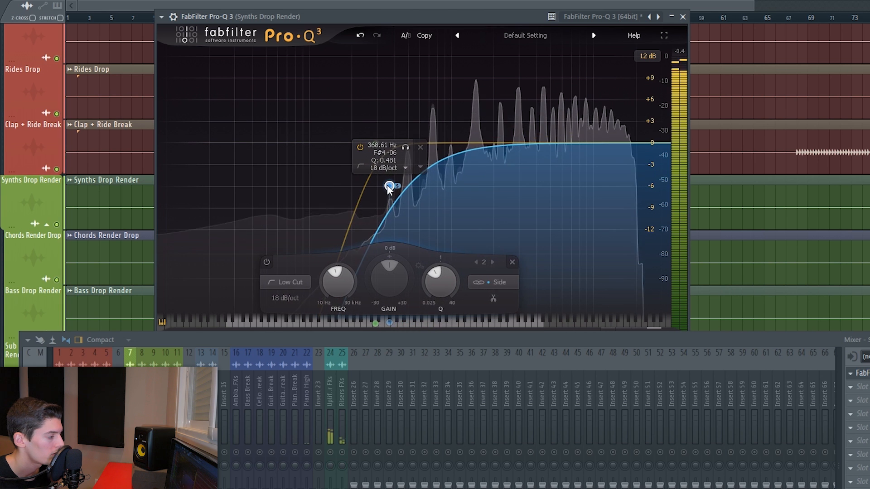
click(269, 266)
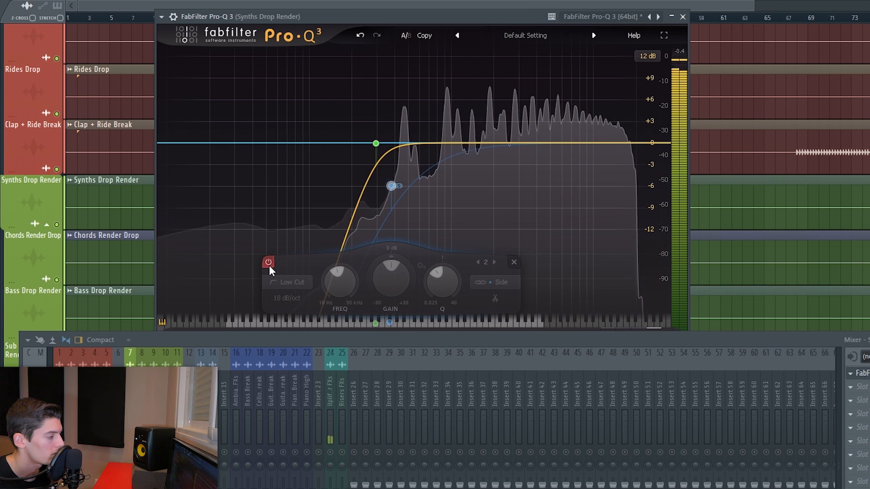
click(269, 266)
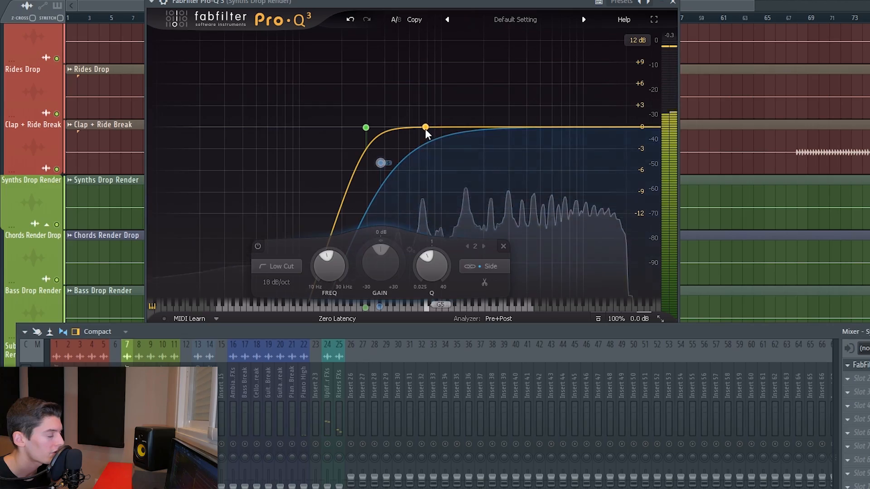
- Add a bell band near 3.3 kHz with a gain of about -1 dB, toggling its bypass to compare
drag(426, 129, 515, 92)
click(531, 50)
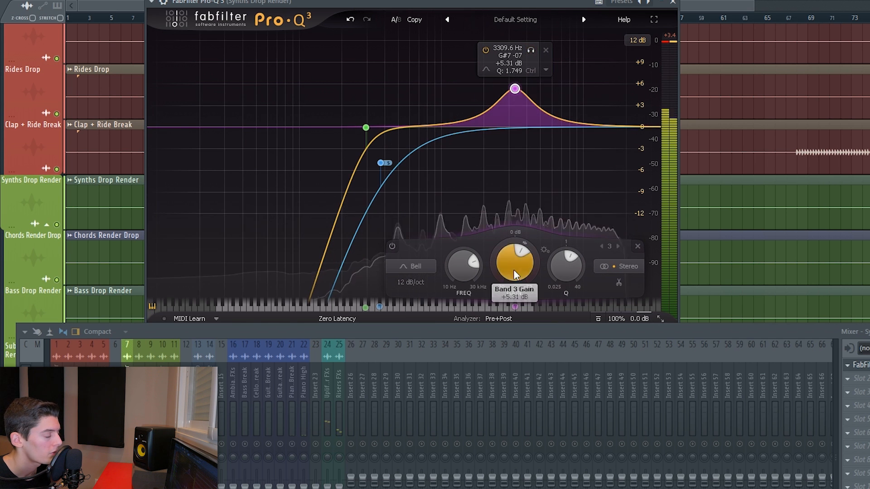
drag(514, 273, 514, 303)
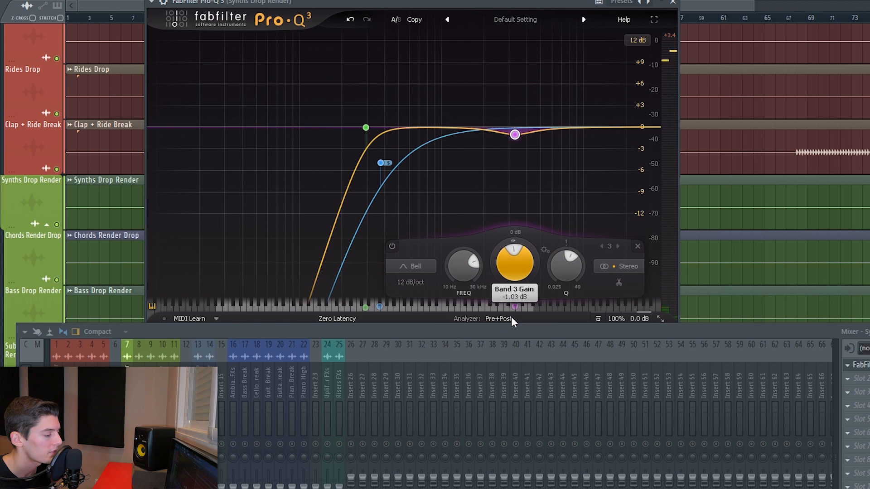
key(space)
click(392, 246)
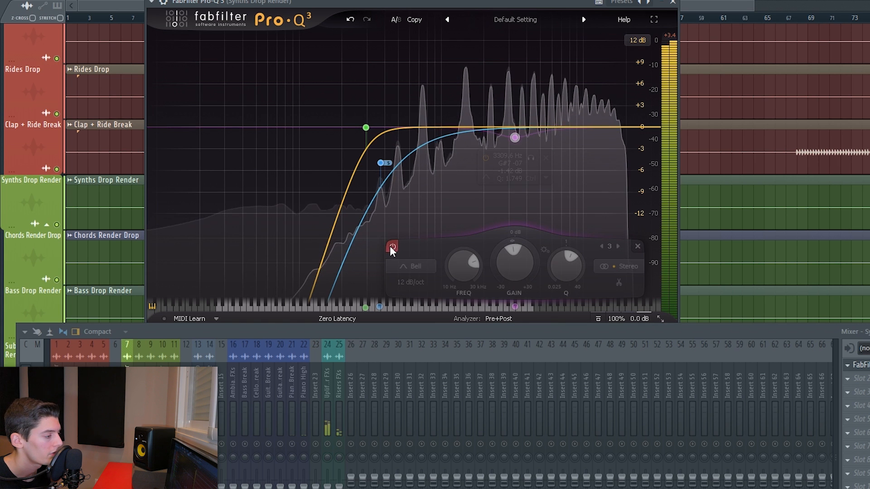
click(392, 246)
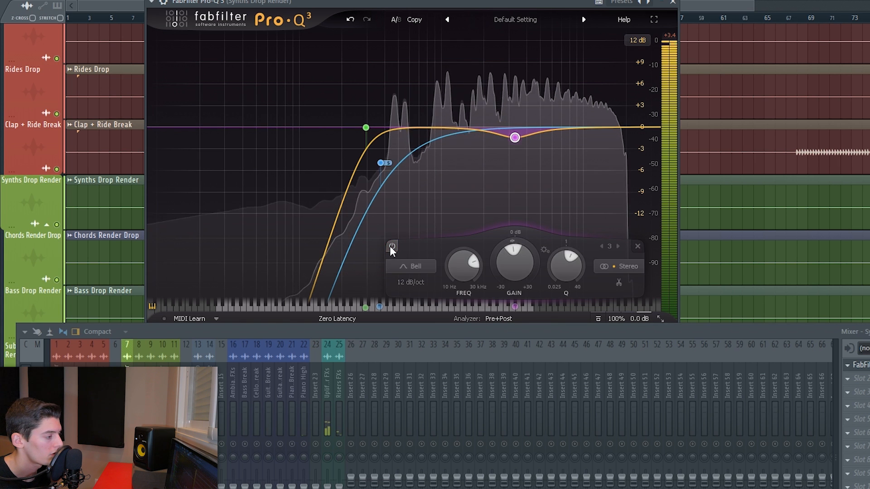
key(space)
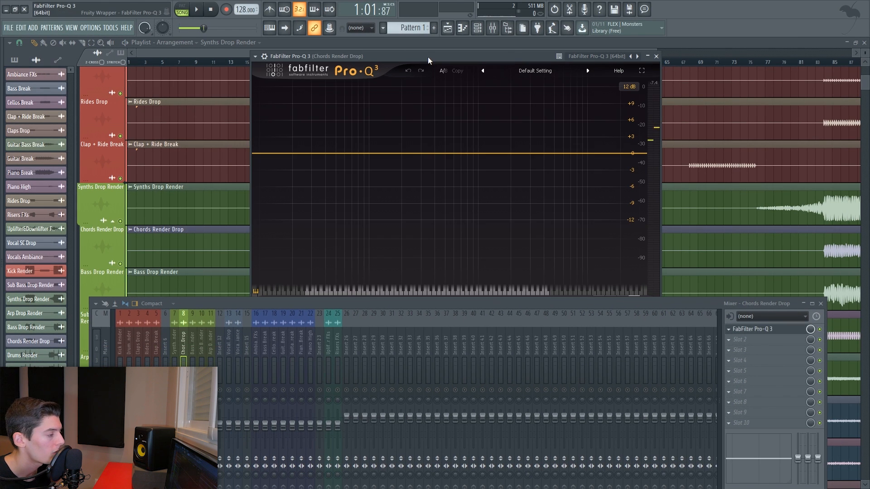
- On the Chords Render Drop Pro-Q 3, add an 18 dB/oct low cut near 109 Hz
key(space)
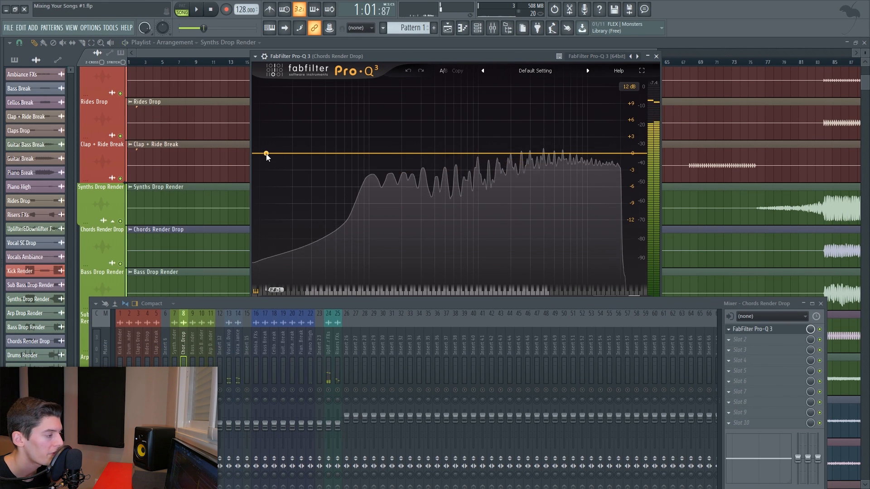
drag(266, 156, 372, 152)
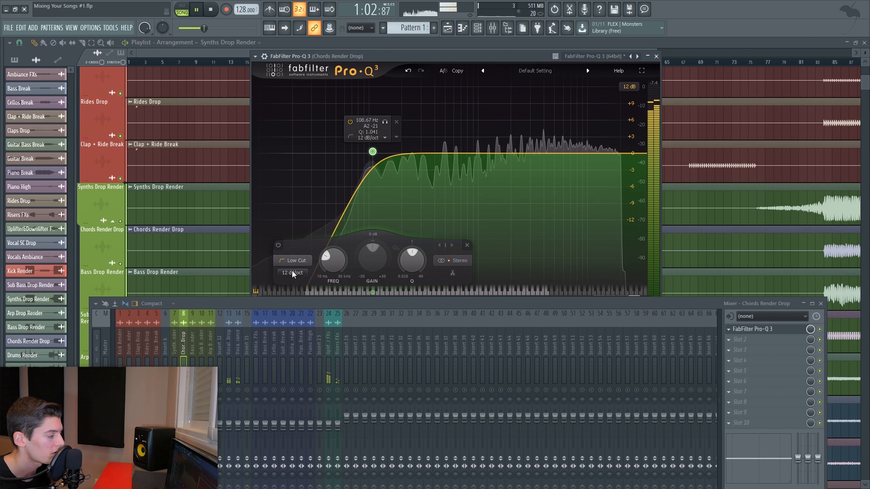
click(292, 274)
click(296, 305)
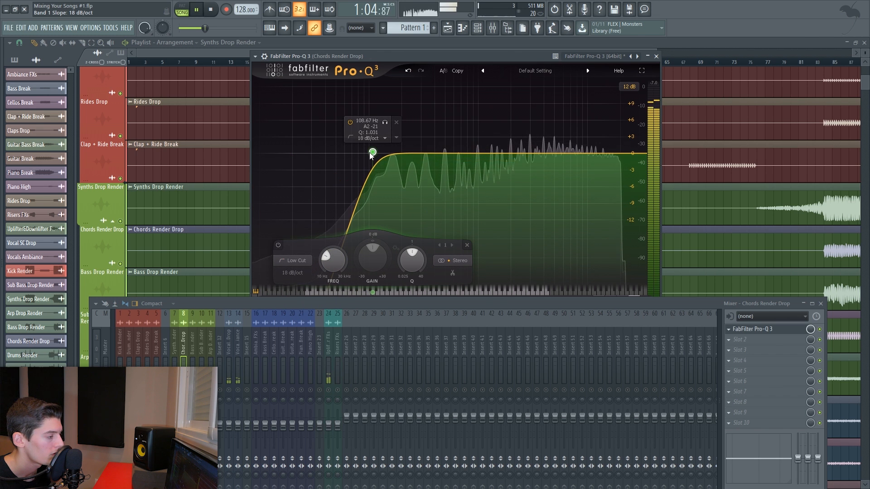
key(space)
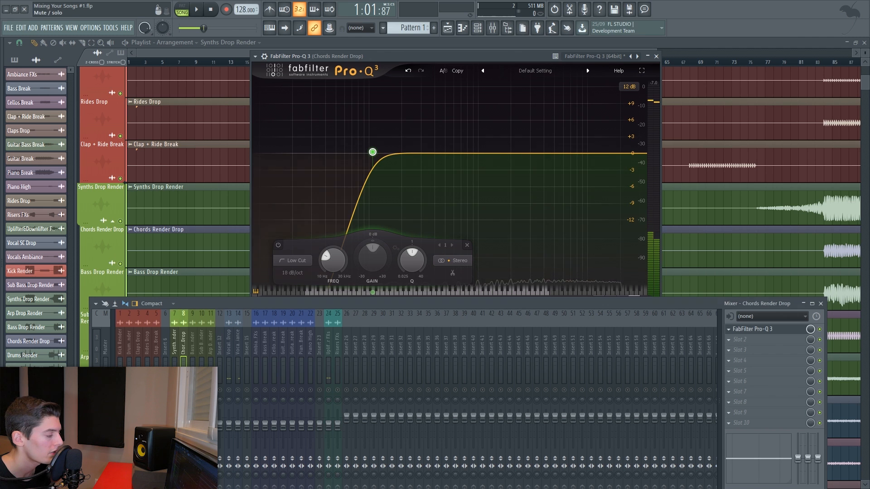
- Open the Synths Drop Render Pro-Q 3 to review its EQ curve during playback, then close it
click(763, 333)
key(space)
drag(401, 127, 492, 118)
key(space)
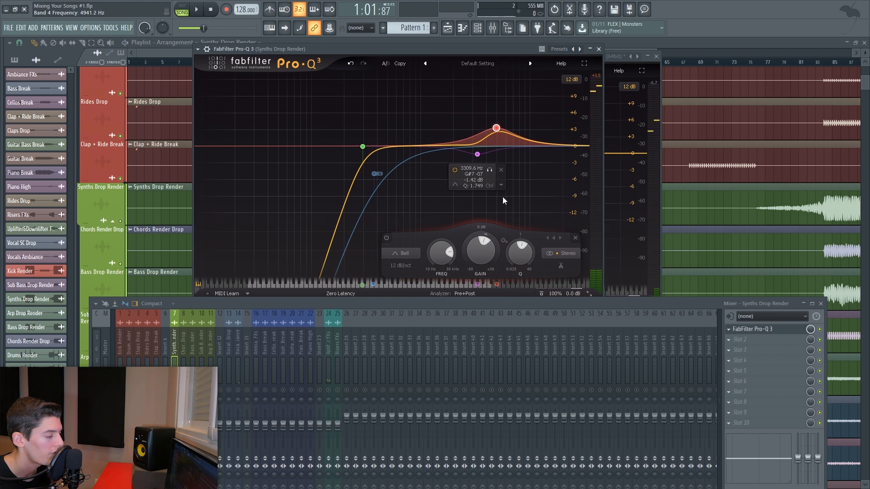
click(600, 50)
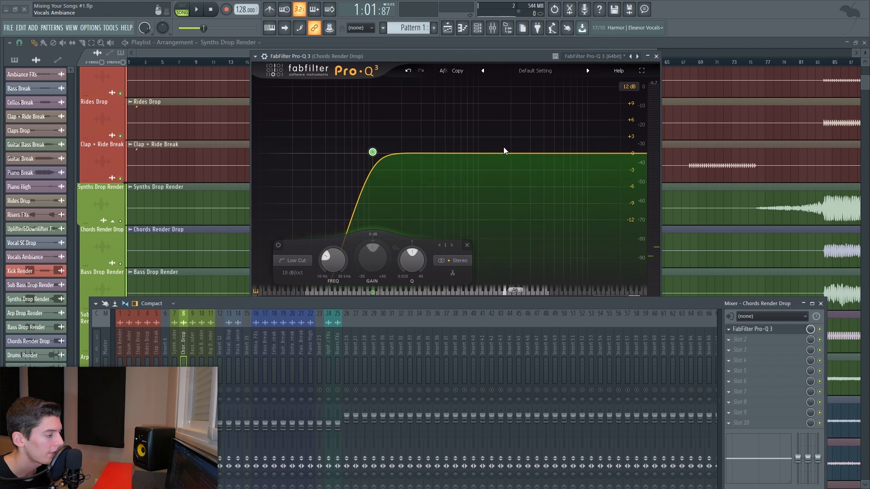
- On the Chords Render Drop Pro-Q 3, add a gentle bell cut of about -1.5 dB in the upper mids
key(space)
drag(511, 153, 542, 161)
key(space)
- Add a 12 dB/oct high cut near 20 kHz to the Chords EQ
click(625, 154)
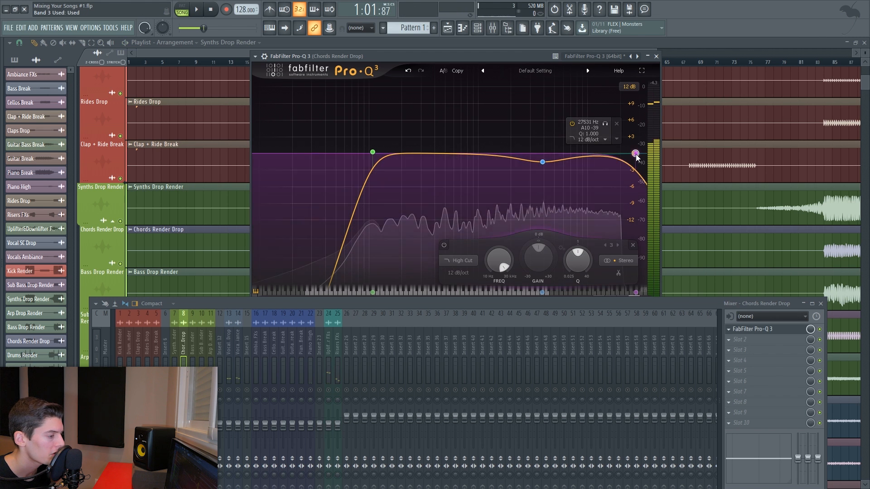
key(space)
drag(621, 154, 619, 152)
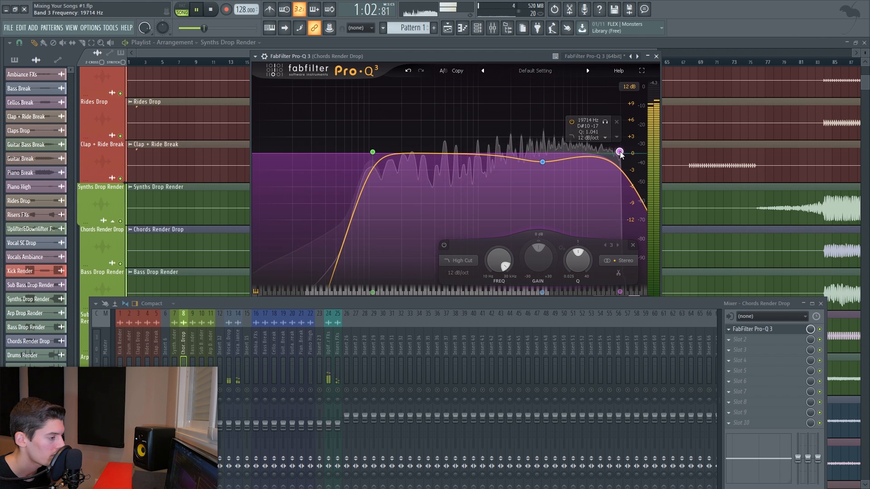
key(space)
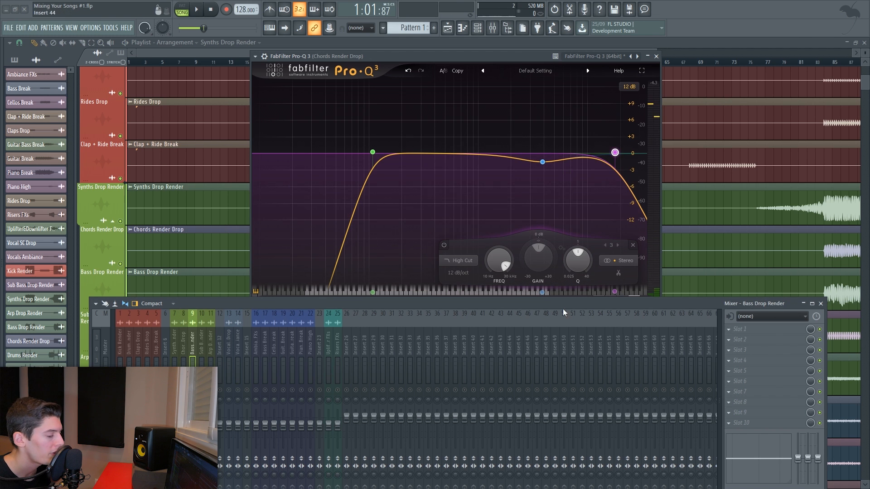
- Add a Pro-Q 3 to the Bass Drop Render track with a 24 dB/oct low cut near 78 Hz
click(734, 339)
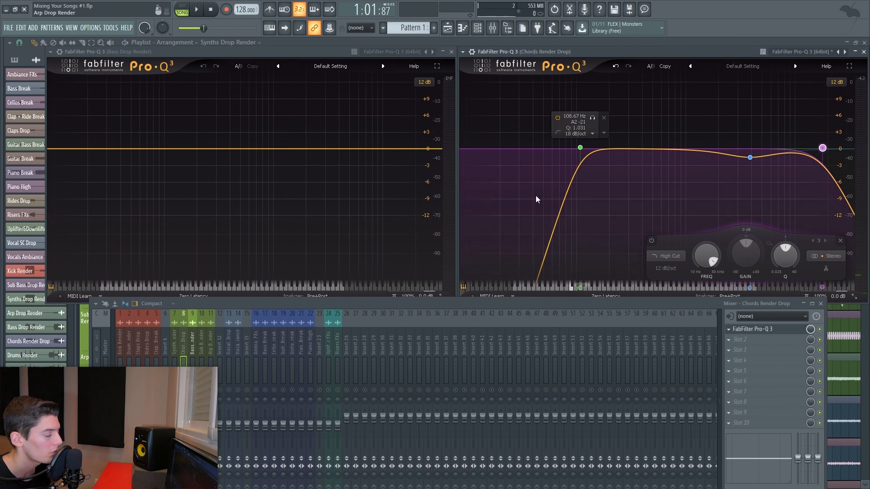
key(space)
click(60, 149)
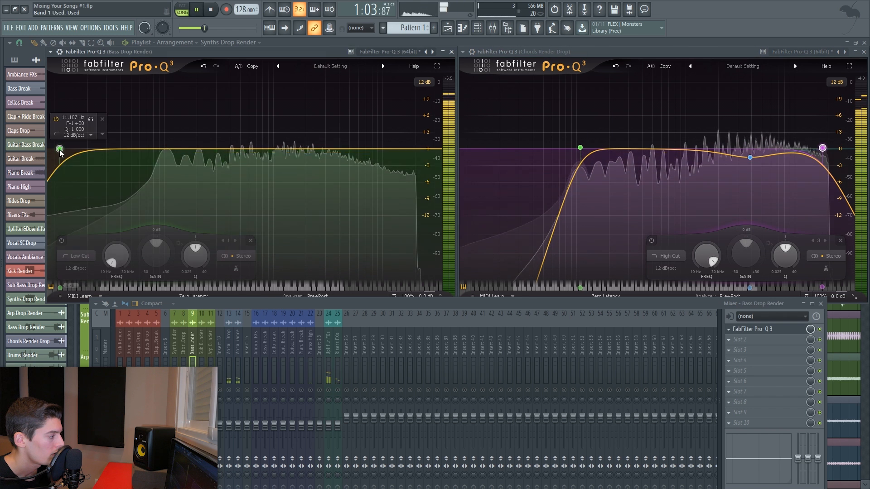
drag(60, 153, 152, 153)
key(space)
key(space)
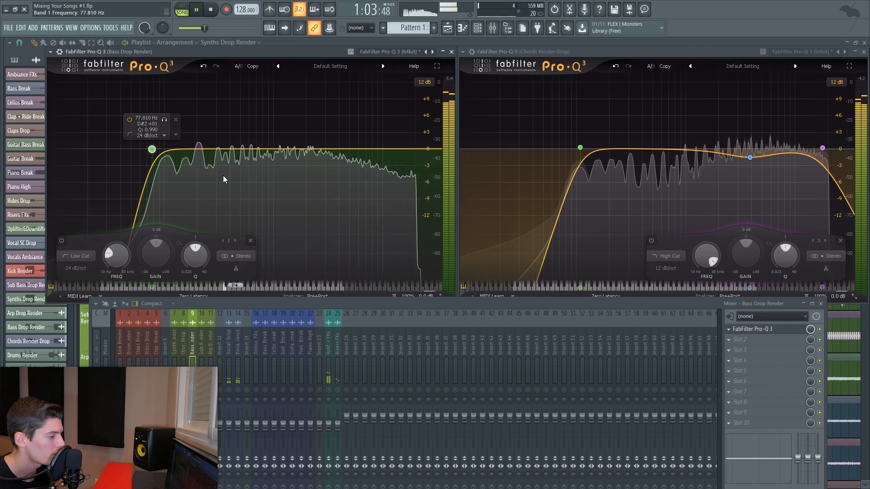
key(space)
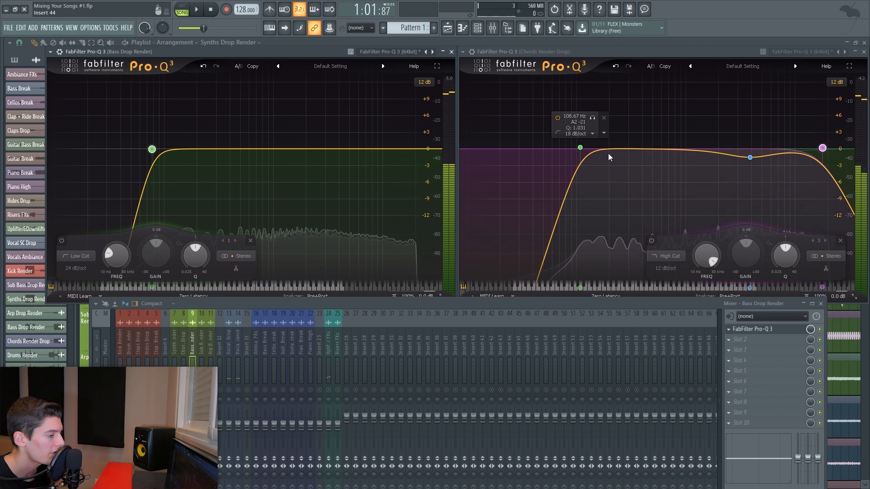
- Insert a Pro-Q 3 into a Master mixer slot and close its window
click(740, 339)
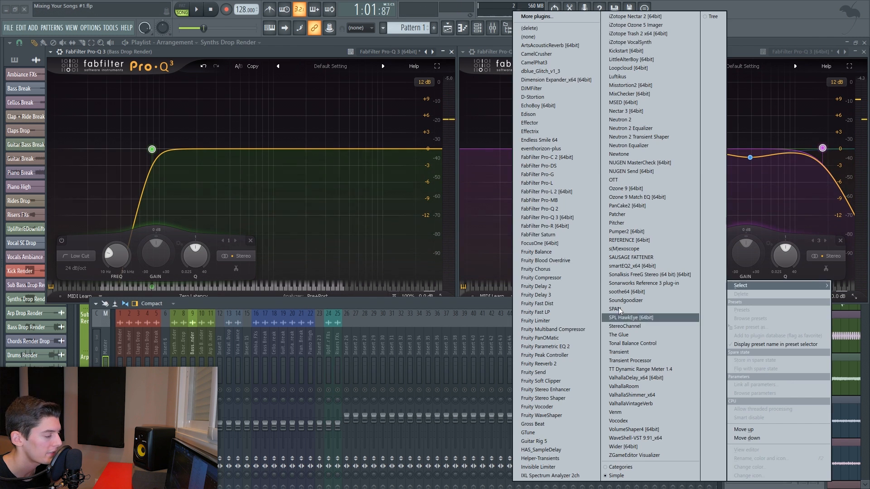
click(553, 218)
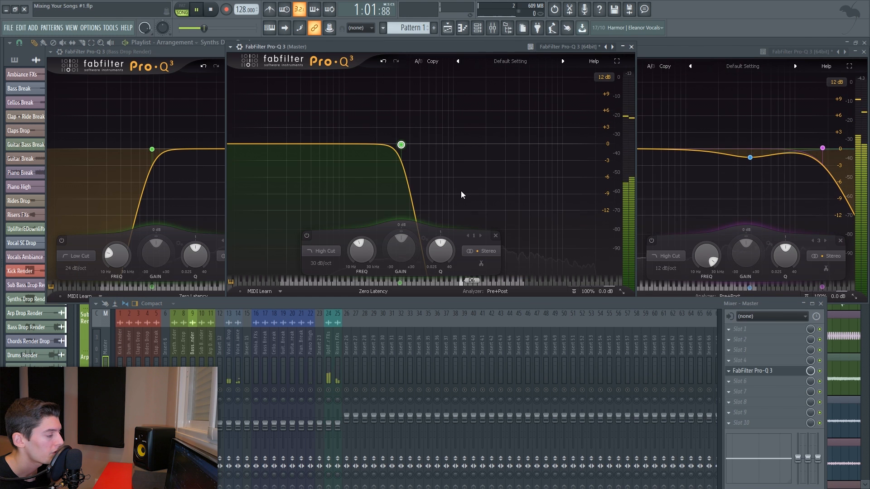
key(space)
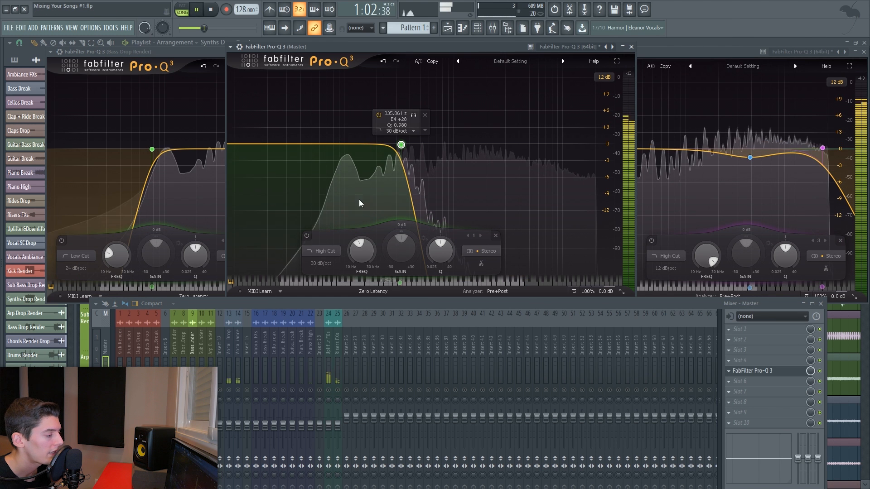
click(631, 47)
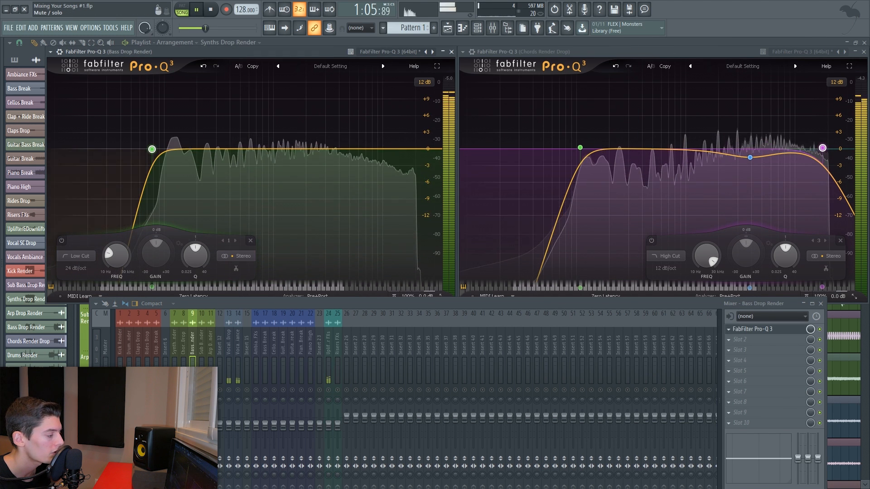
- Copy the Chords EQ to the B slot and raise the B low cut to around 360 Hz
click(663, 68)
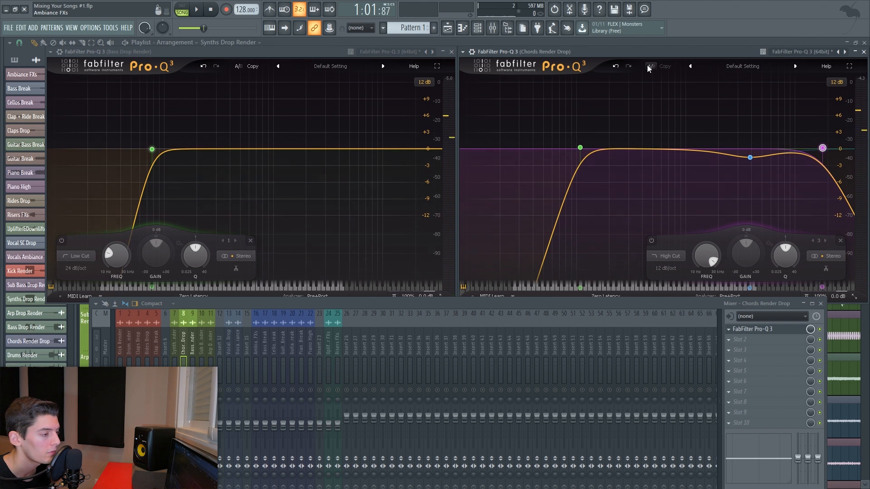
drag(580, 148, 627, 148)
click(653, 66)
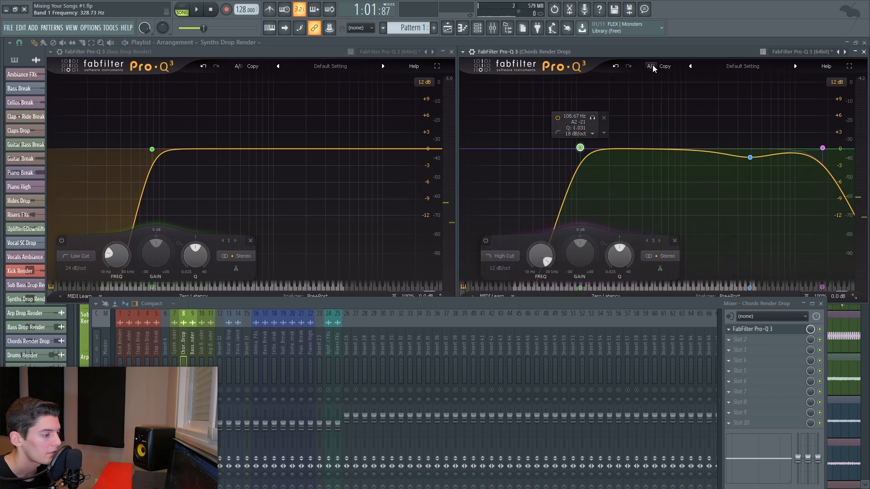
click(652, 66)
click(653, 65)
click(653, 66)
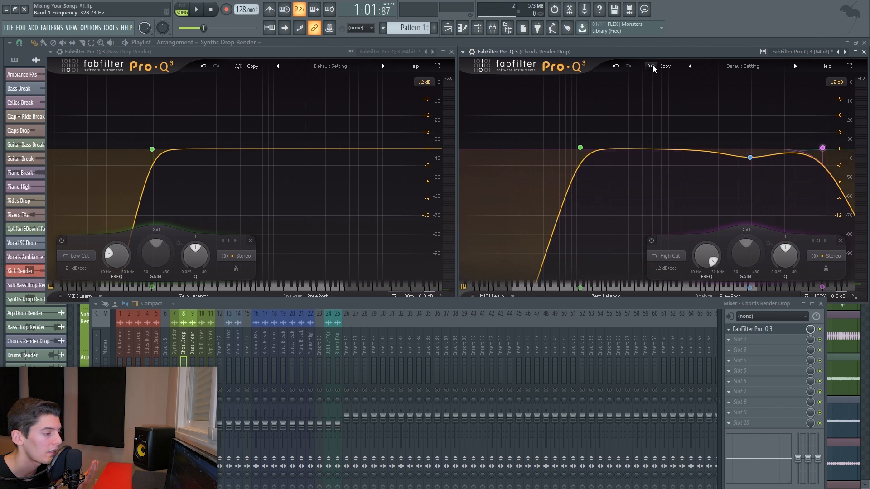
- Compare the Chords EQ's A and B settings during playback
key(space)
click(651, 67)
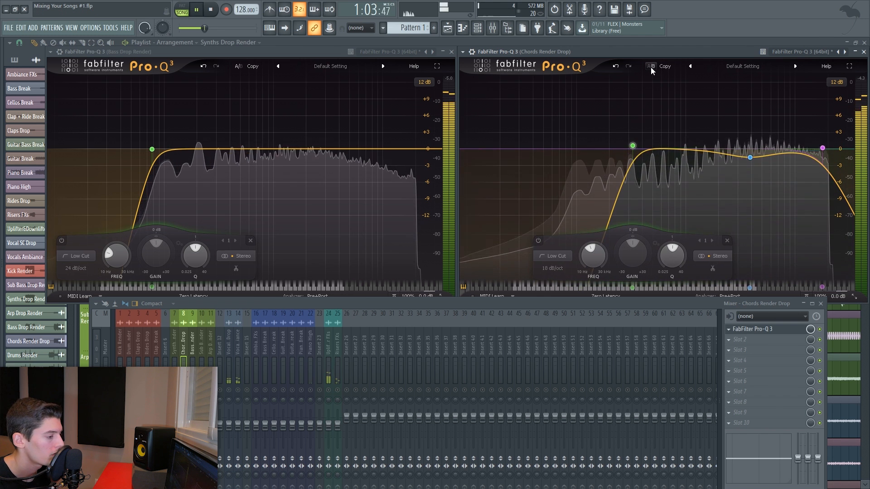
click(651, 67)
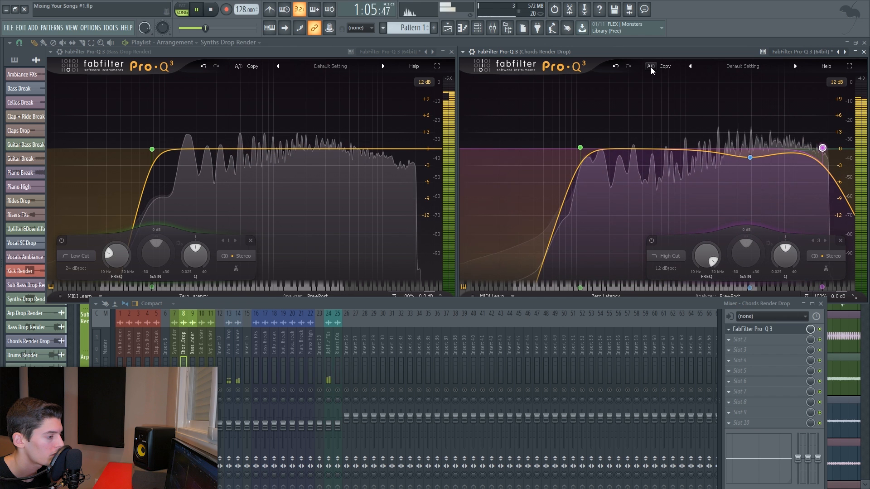
click(651, 67)
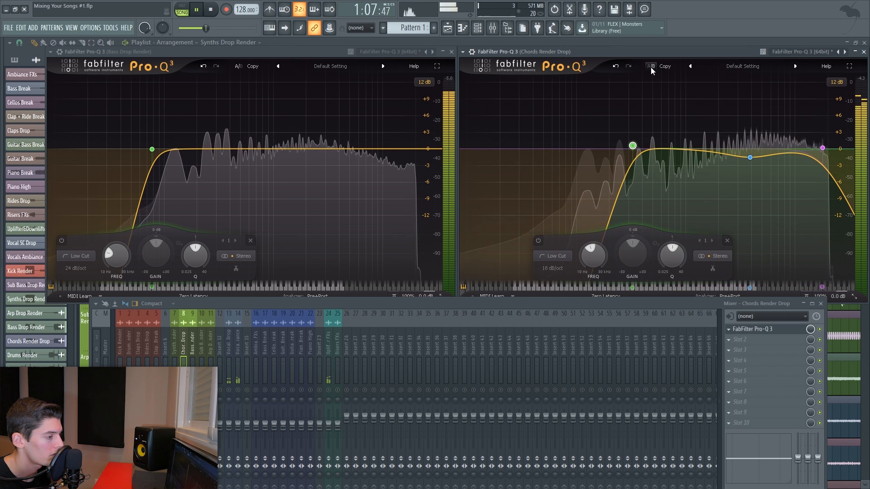
key(space)
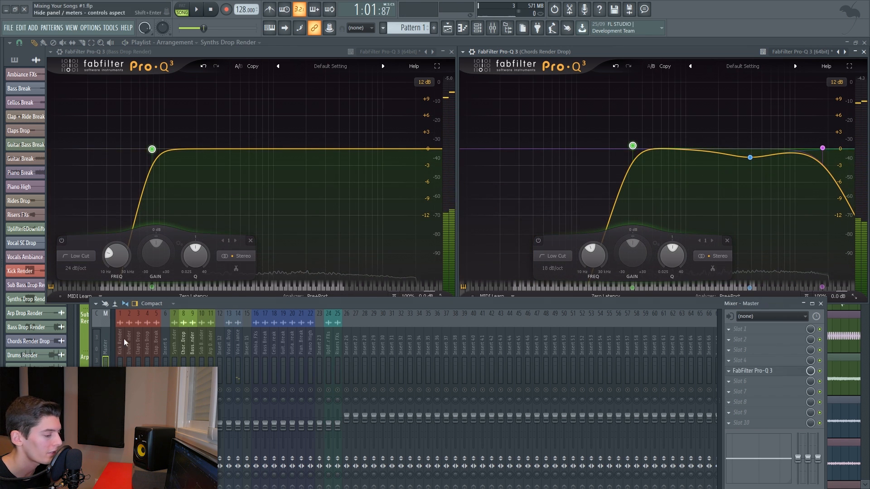
key(space)
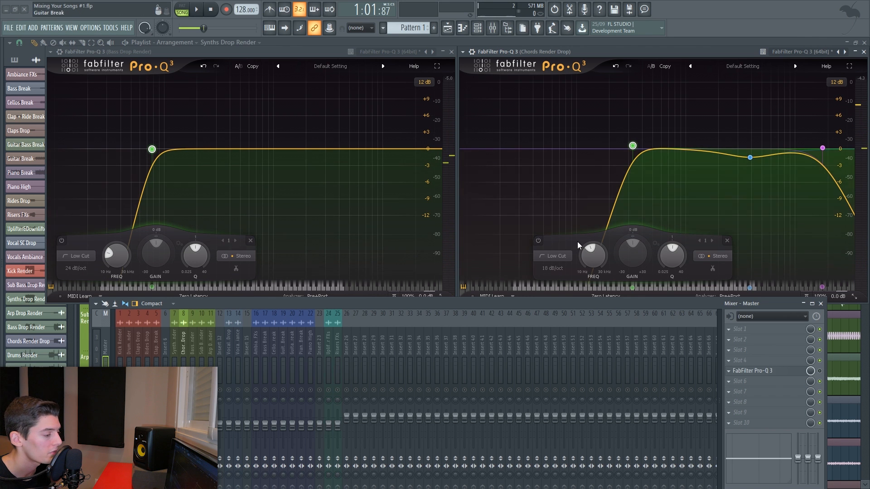
- Lower the B low cut to about 164 Hz with a Q near 0.7, toggling the band's bypass to compare
click(537, 239)
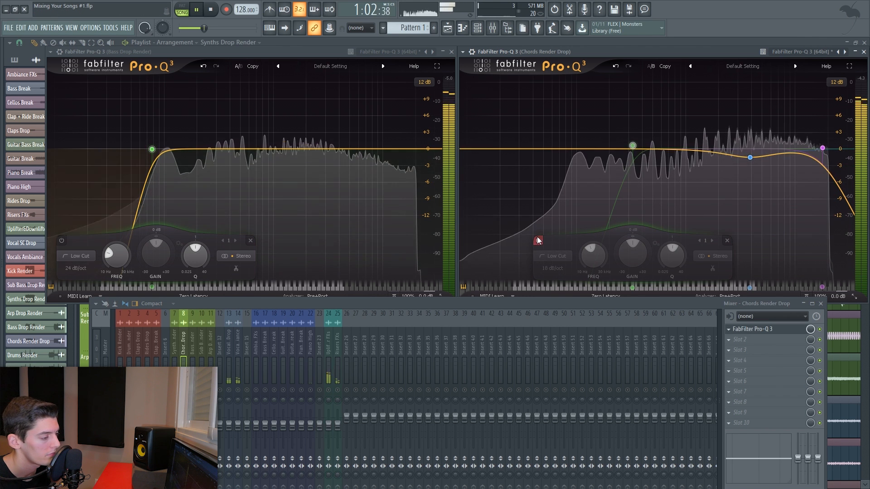
click(537, 239)
key(space)
drag(633, 145, 598, 168)
key(space)
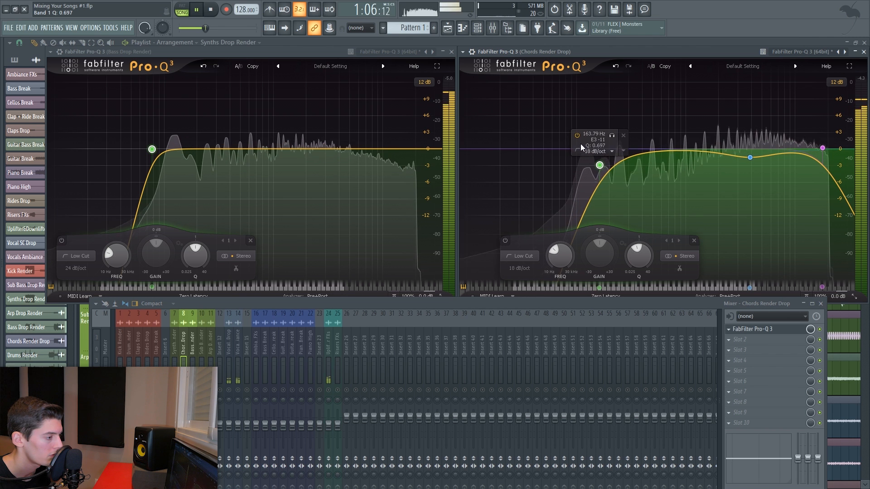
click(577, 136)
click(577, 135)
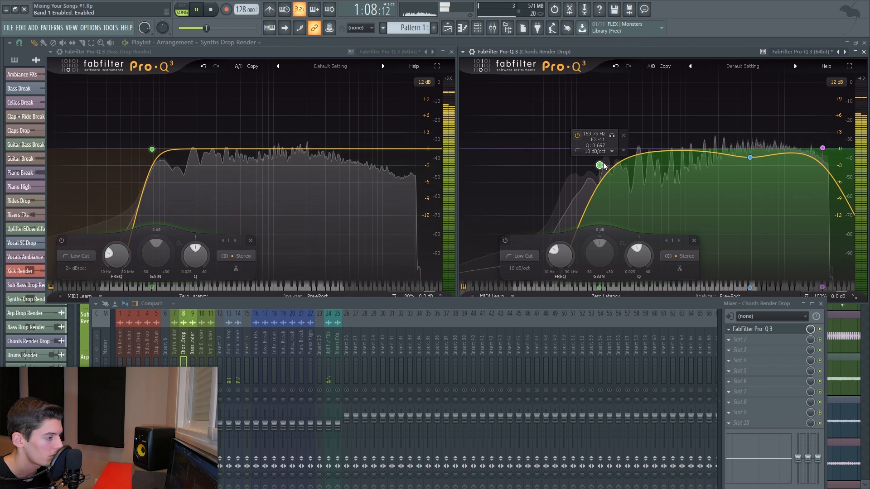
drag(604, 163, 596, 165)
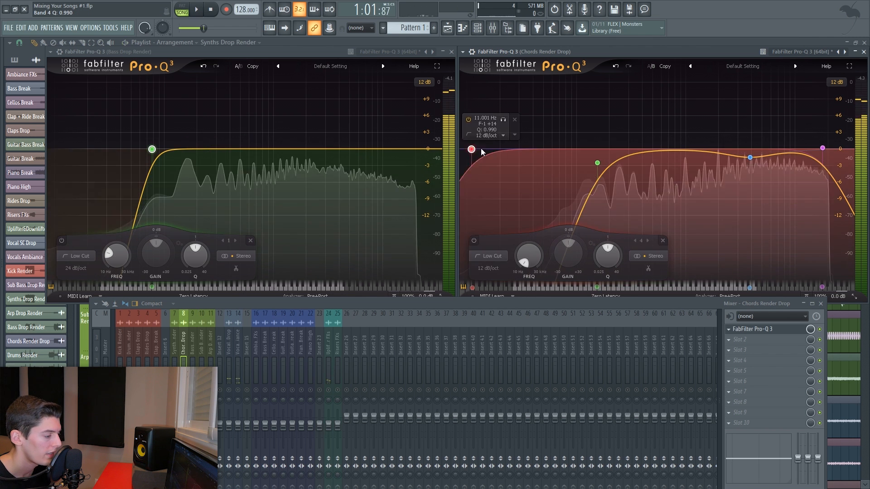
- Add another low cut band on the Chords EQ, set to Side only with an 18 dB/oct slope
drag(472, 150, 526, 149)
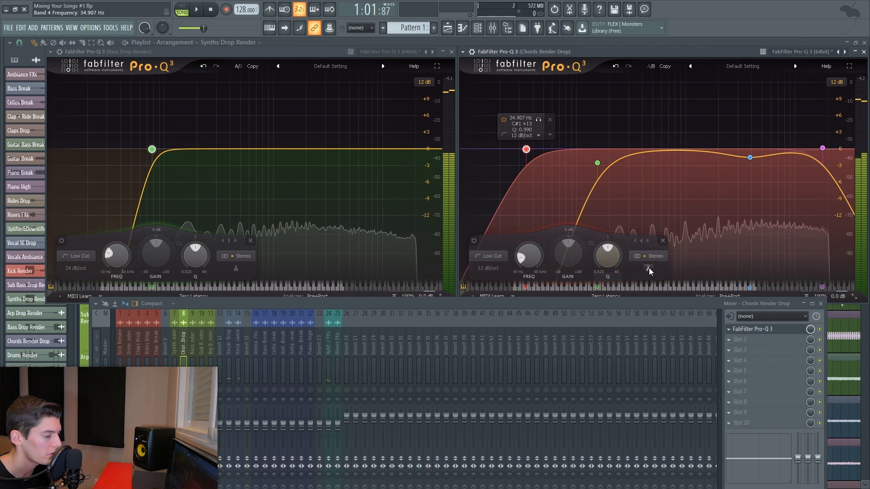
click(649, 257)
click(648, 247)
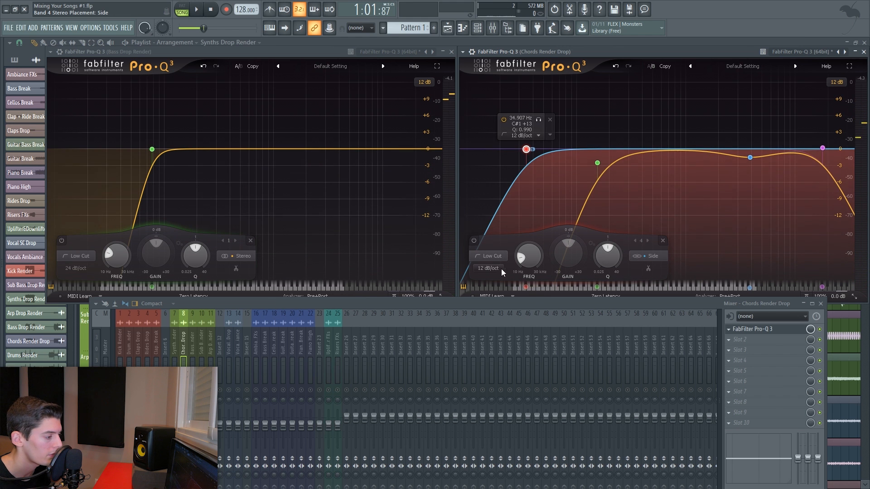
click(488, 269)
click(499, 297)
- Set the Side low cut to about 156 Hz, toggling its bypass to compare
key(space)
drag(526, 150, 610, 156)
click(517, 241)
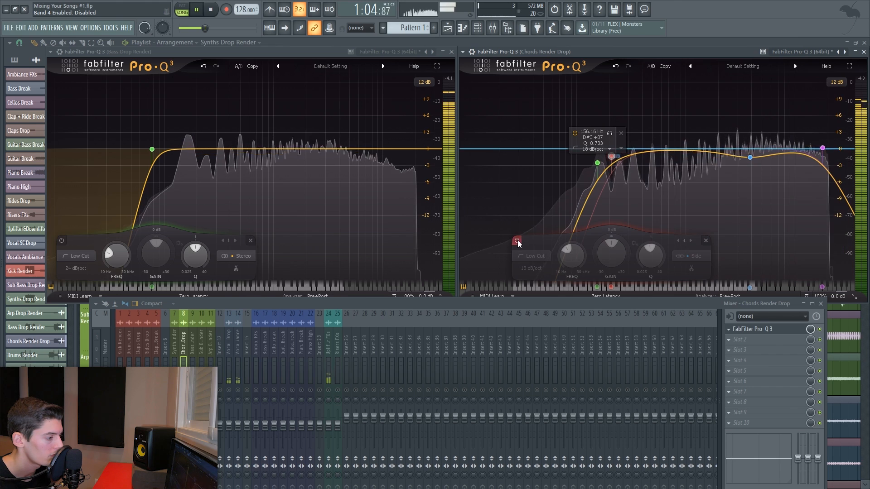
click(518, 241)
- On the Bass Drop Render Pro-Q 3, add a 12 dB/oct high cut near 2 kHz
scroll(610, 157, up, 2)
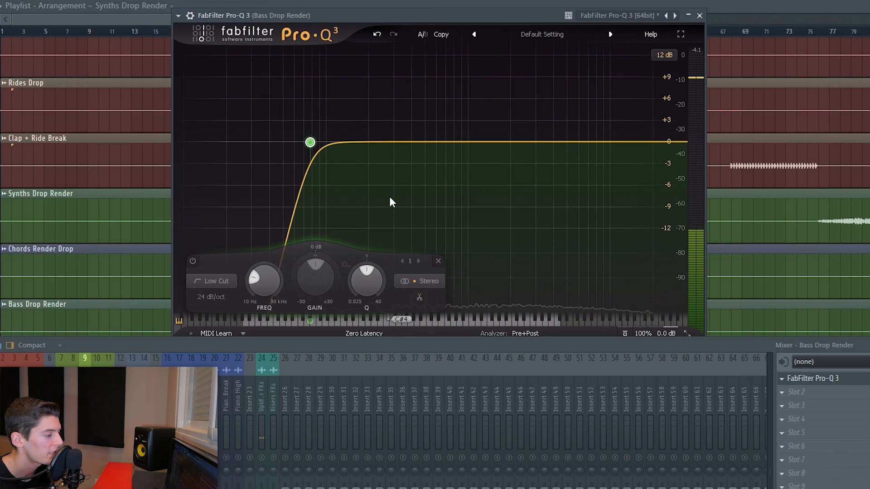
key(space)
click(679, 142)
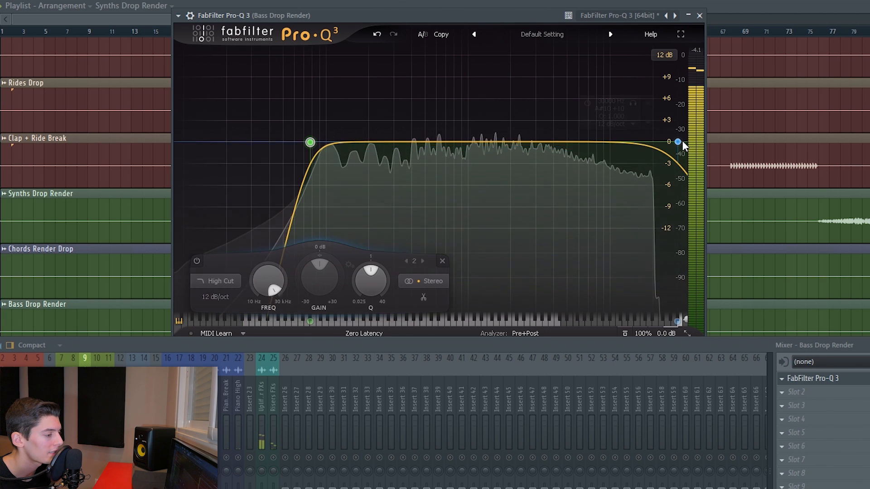
drag(682, 142, 511, 142)
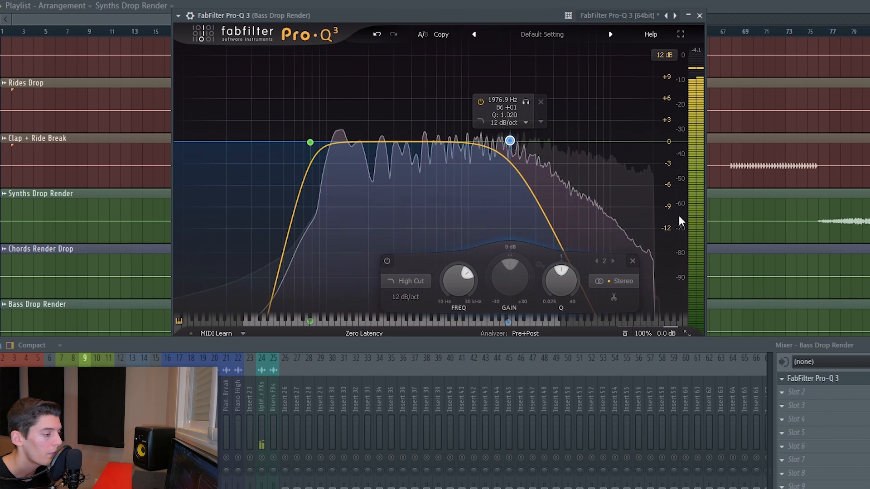
key(space)
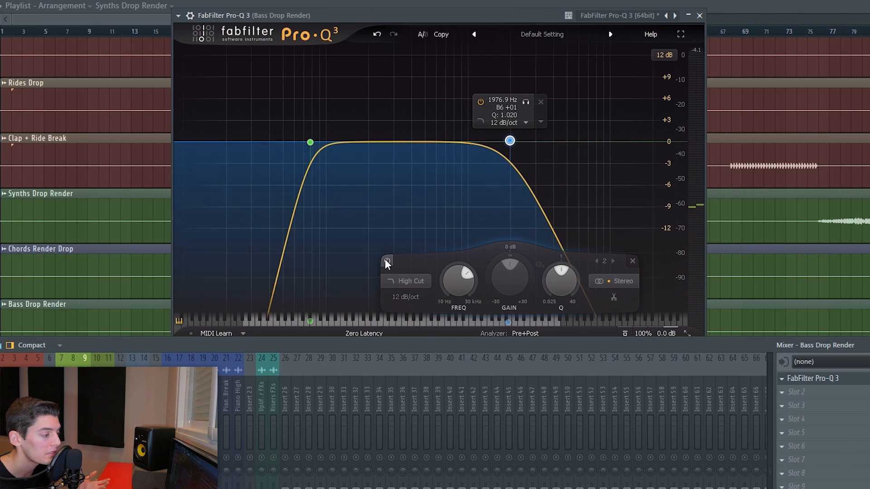
- Raise the bass high cut to about 4.2 kHz, toggling its bypass to compare
key(space)
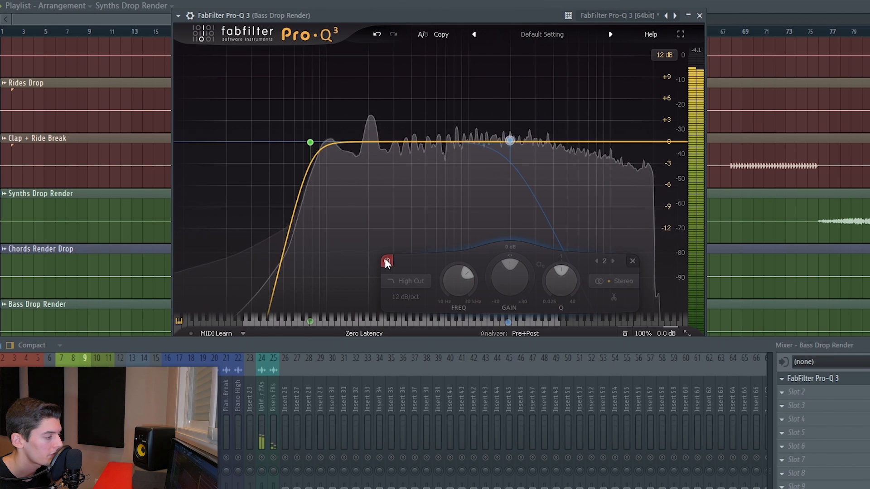
click(387, 262)
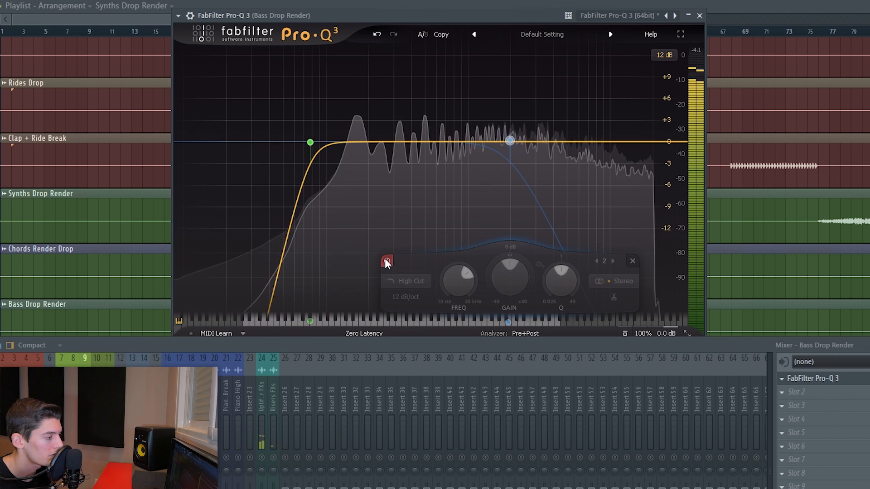
click(387, 262)
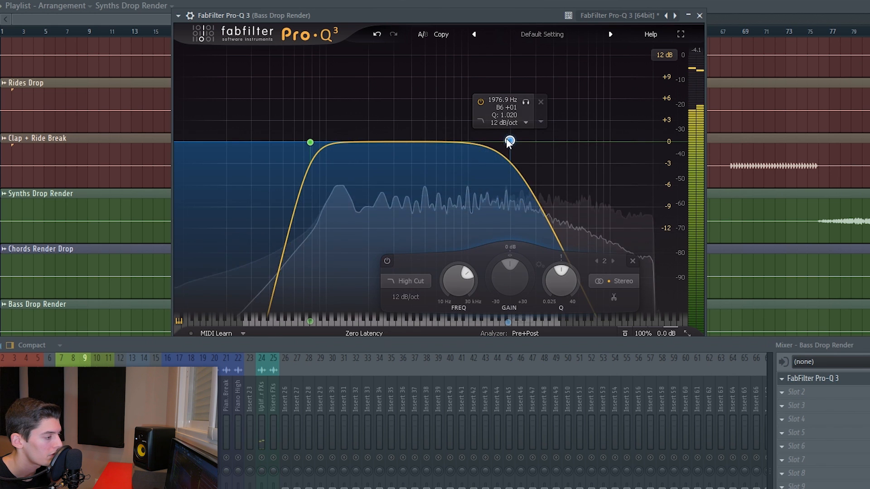
drag(509, 141, 556, 150)
click(425, 261)
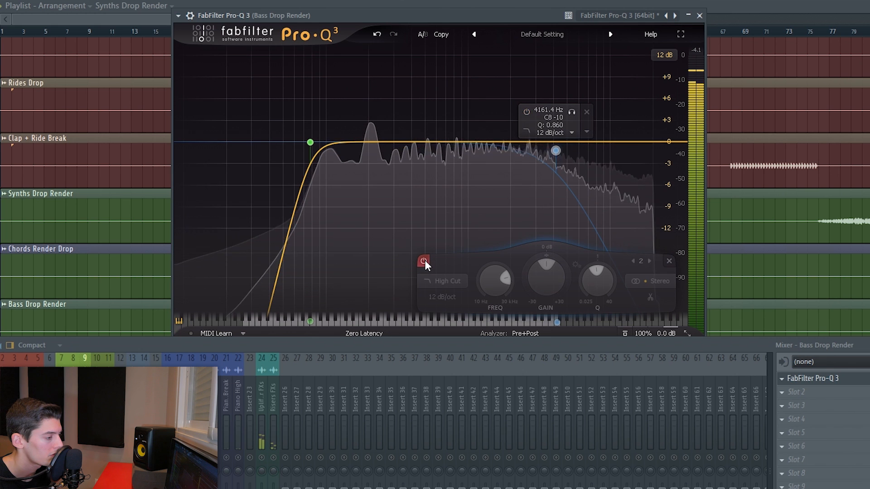
- Change the bass high cut slope to 18 dB/oct and move it to about 5.8 kHz, toggling its bypass to compare
click(424, 261)
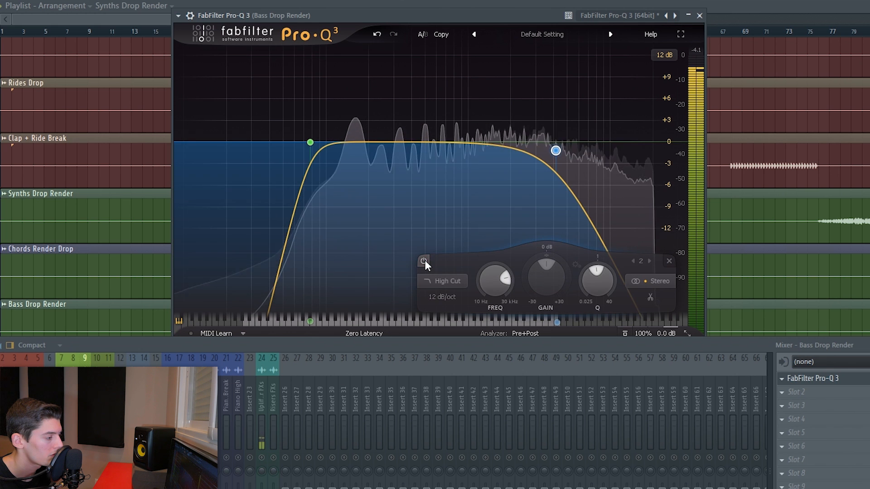
click(442, 297)
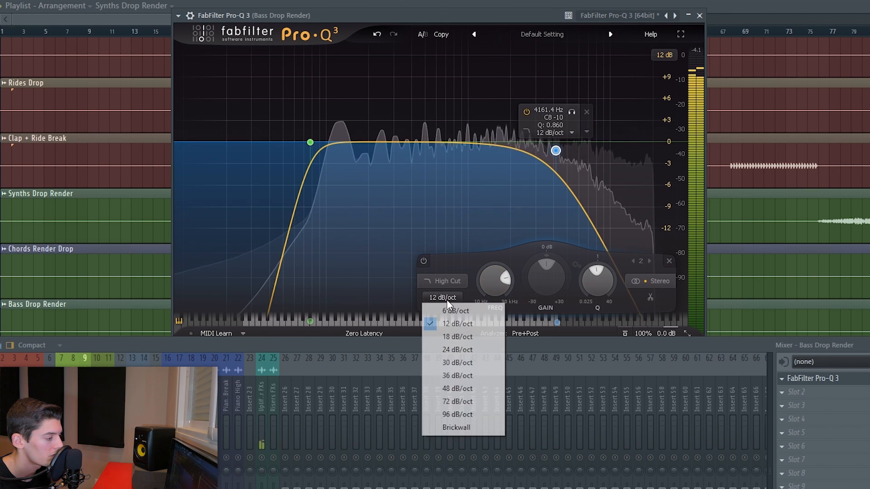
click(455, 335)
drag(557, 154, 576, 171)
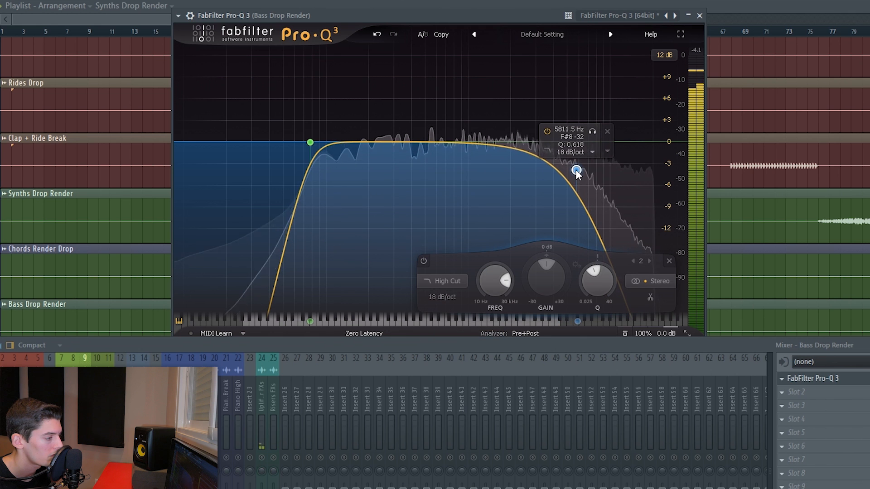
click(423, 261)
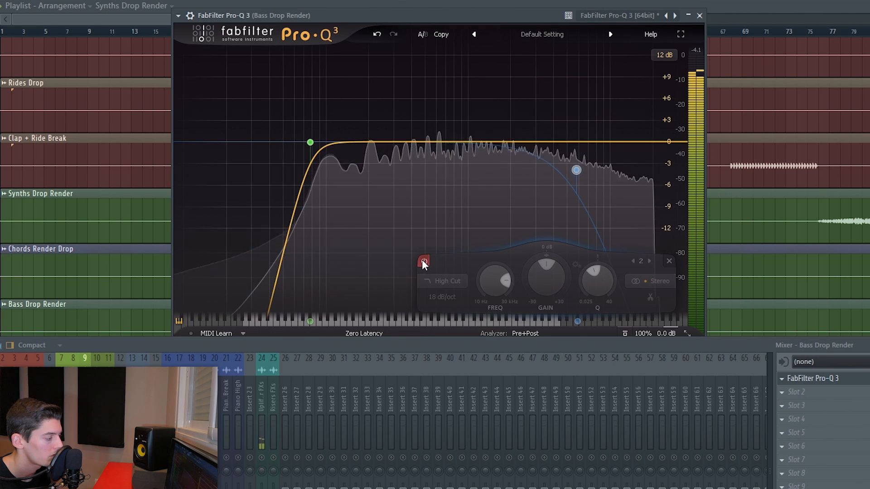
click(423, 261)
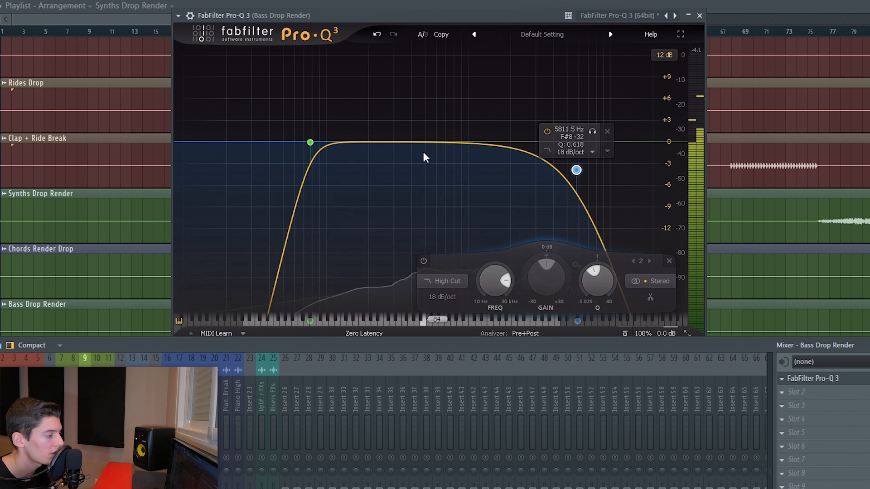
- Add a bell band in the bass midrange with a slight cut and a Q of about 1.4, toggling its bypass to compare
drag(422, 142, 436, 72)
drag(426, 279, 436, 335)
drag(481, 292, 477, 278)
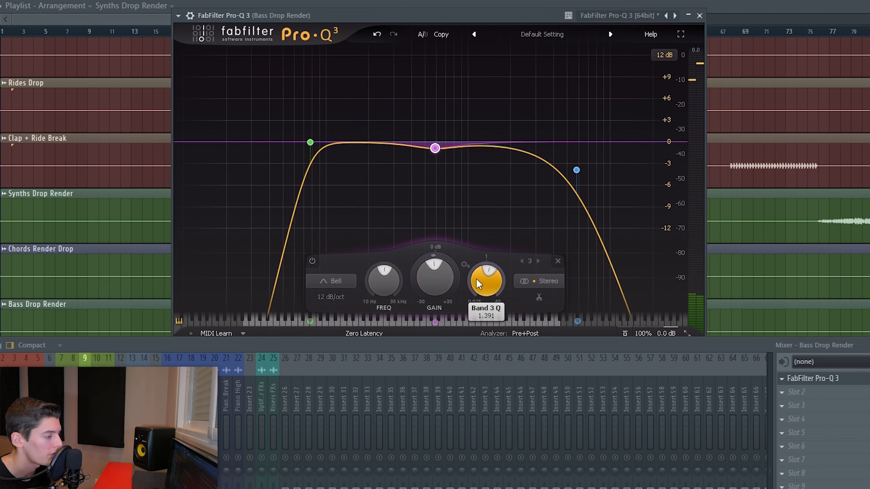
click(312, 262)
click(312, 261)
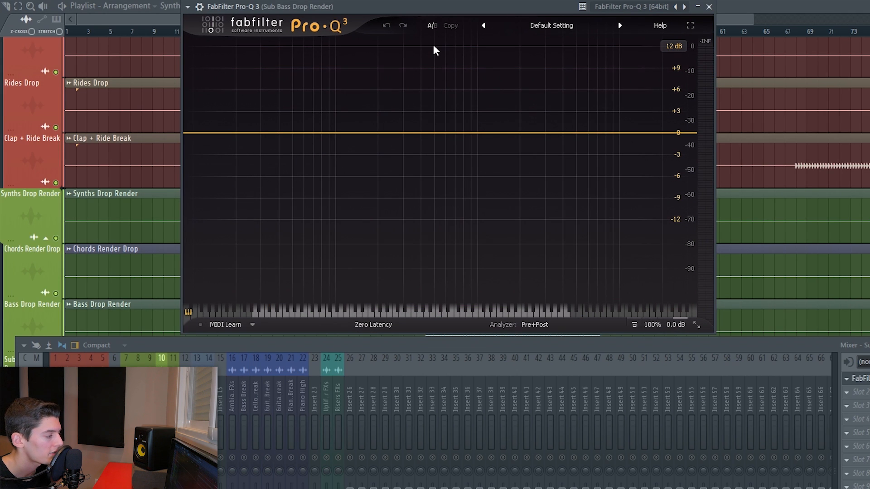
- On the Sub Bass Drop Render Pro-Q 3, add a high cut band with a 24 dB/oct slope during playback
key(space)
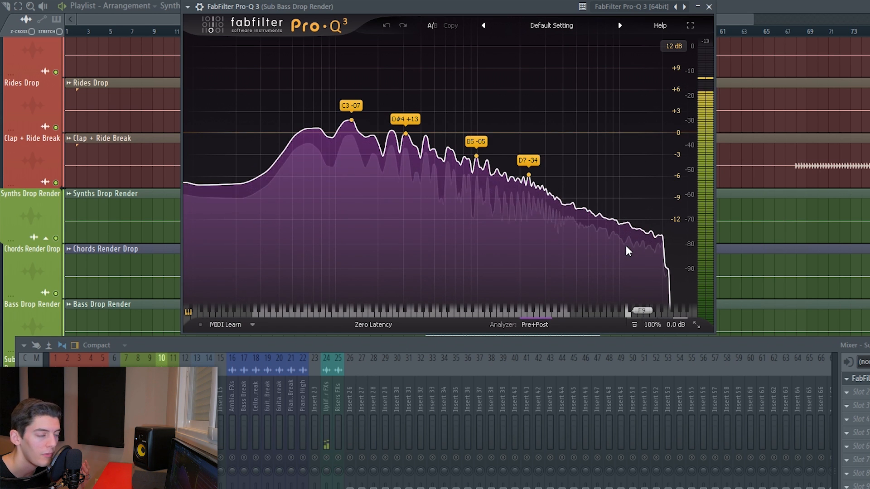
drag(676, 132, 412, 131)
click(385, 297)
click(389, 341)
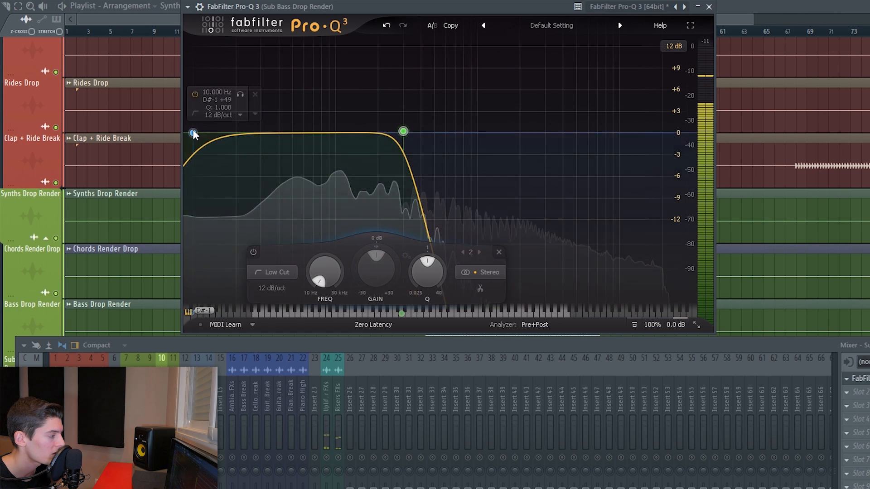
- Add a 24 dB/oct low cut at 30 Hz on the sub bass and nudge its high cut slightly lower
click(196, 134)
click(221, 288)
click(228, 340)
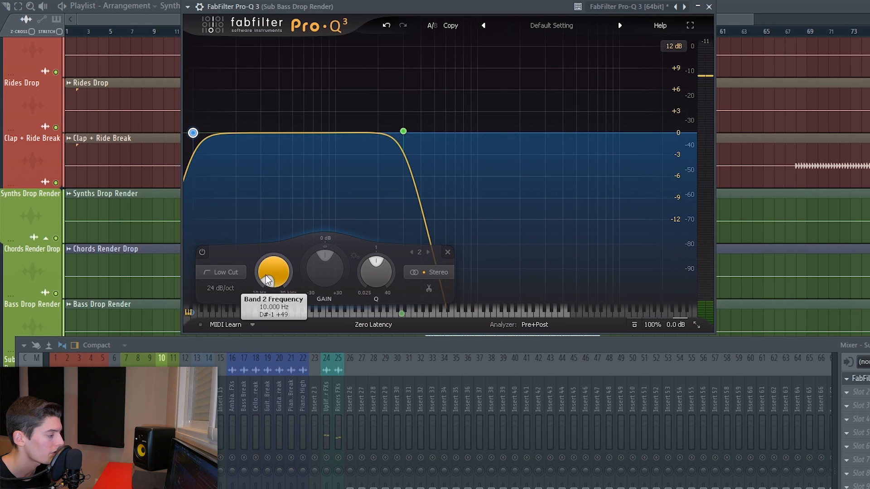
text(30)
key(Return)
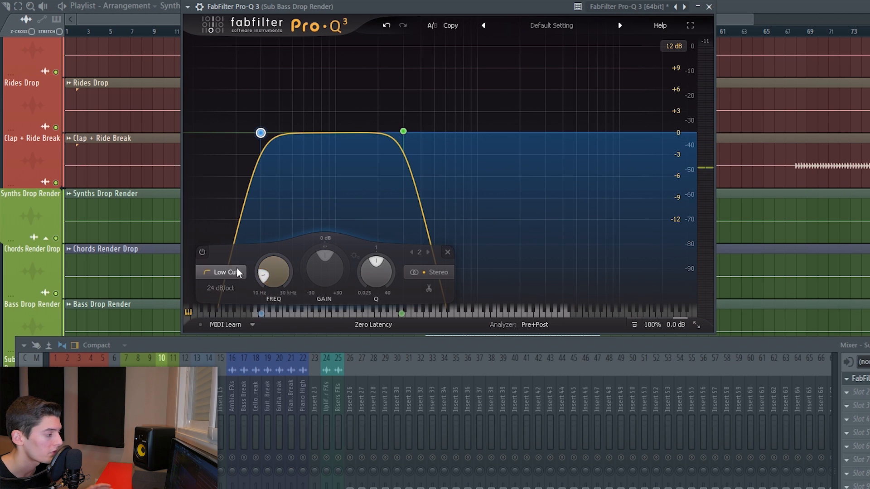
key(space)
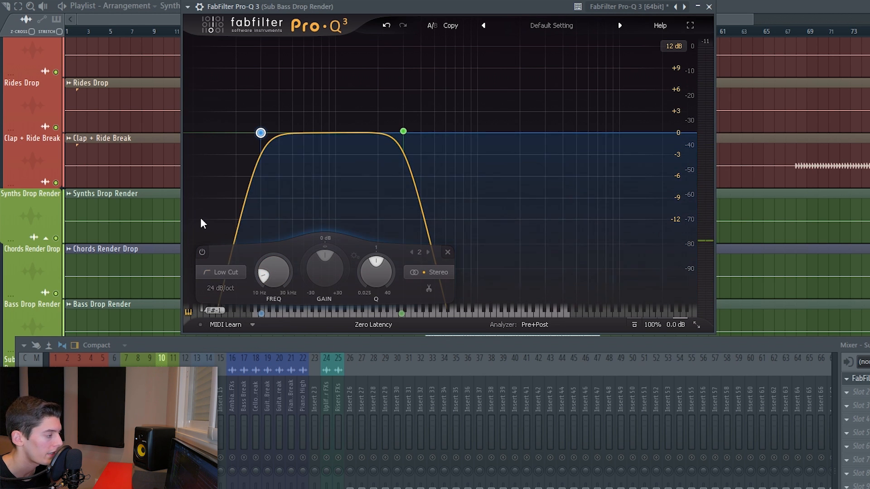
drag(403, 131, 393, 131)
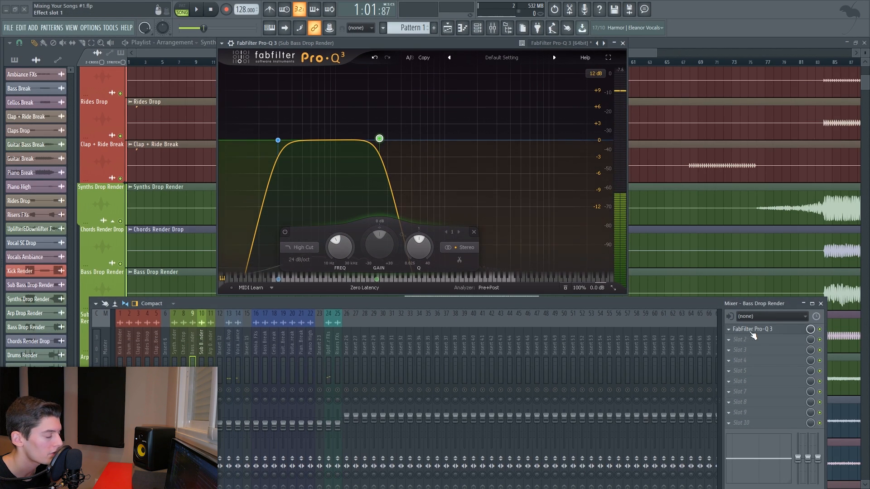
- Open the Bass Drop Render Pro-Q 3 beside the sub bass EQ and play the song to compare them
click(752, 330)
drag(392, 51, 591, 48)
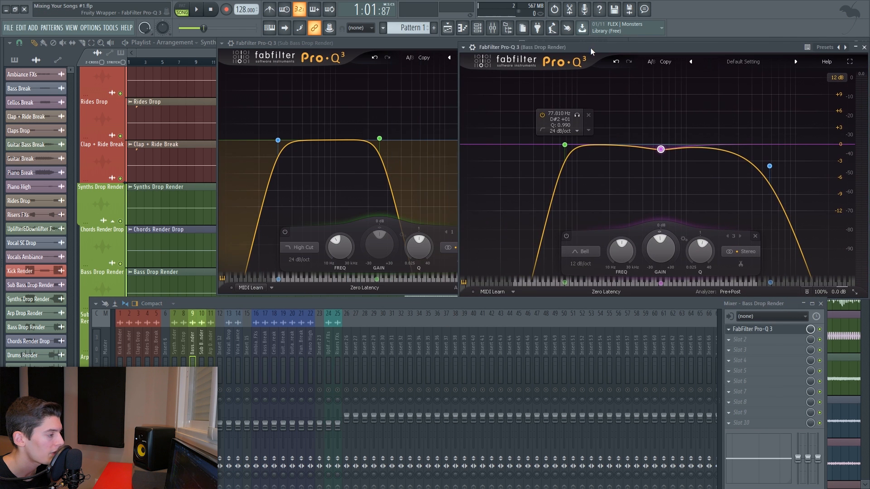
drag(351, 49, 181, 49)
key(space)
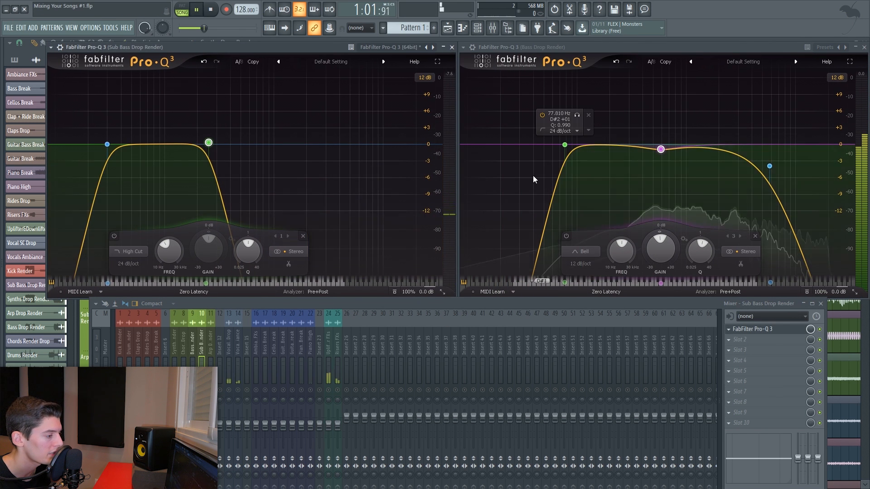
key(space)
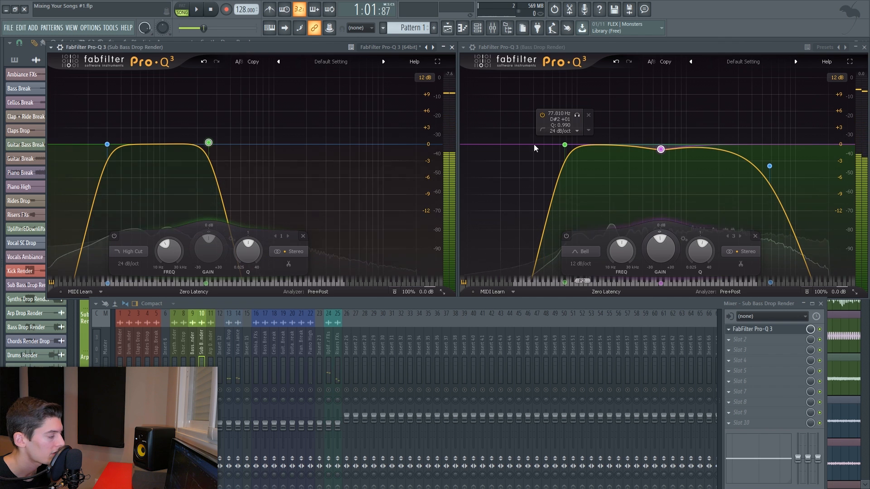
key(space)
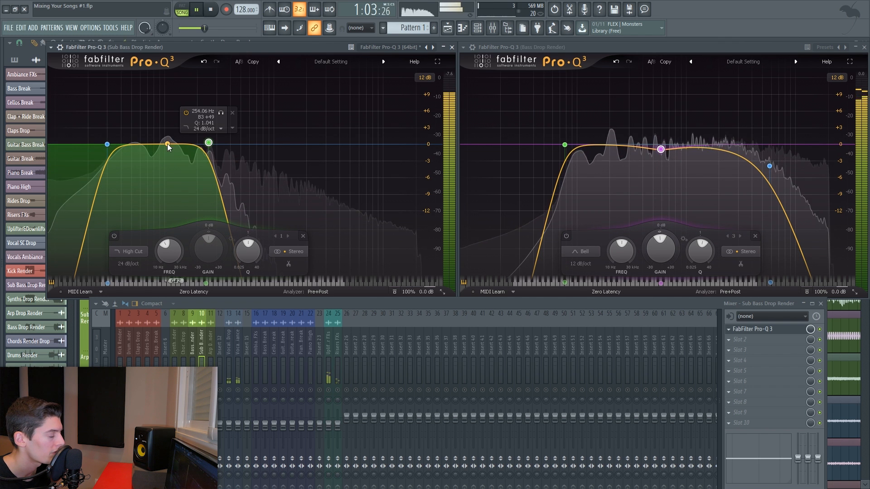
- Lower the sub bass high cut frequency further, with a 30 dB/oct slope, while listening
key(space)
drag(209, 143, 192, 160)
key(space)
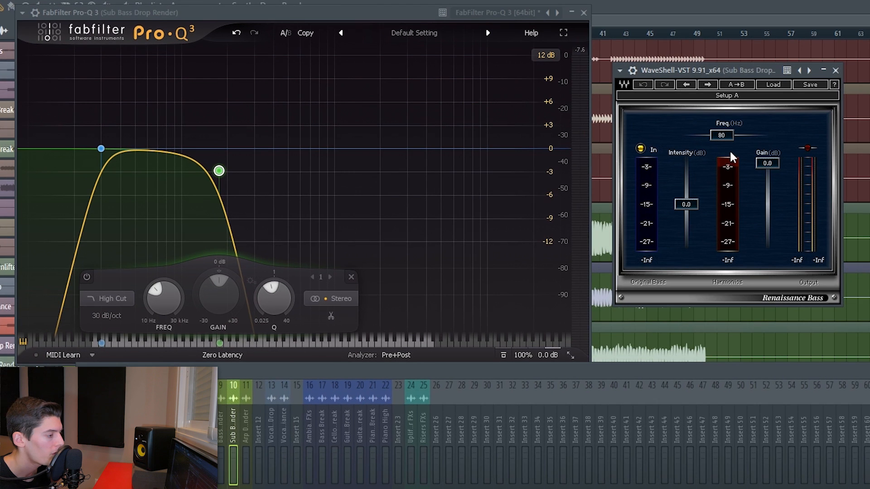
key(space)
- Set the Renaissance Bass intensity on the sub bass to -9.8 dB and close the plugin
drag(722, 135, 709, 135)
drag(686, 205, 686, 222)
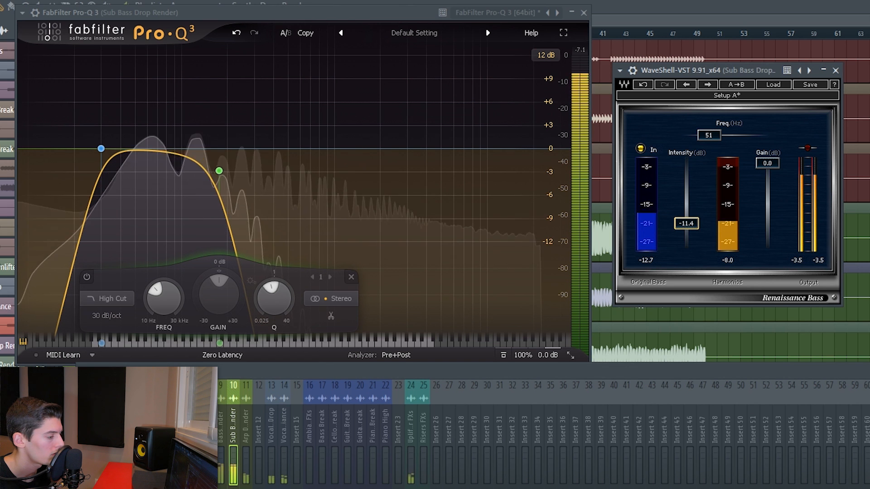
drag(685, 224, 685, 221)
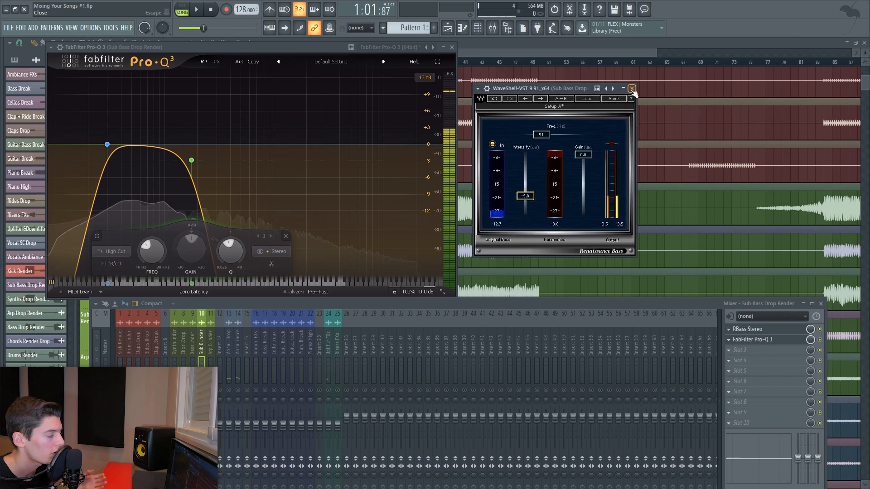
click(836, 71)
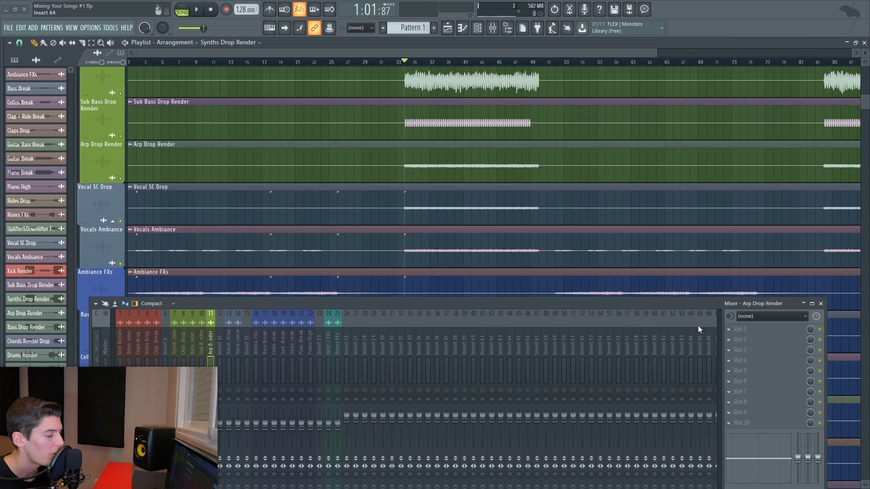
- Insert FabFilter Pro-Q 3 on the Arp Drop Render mixer track
key(space)
click(744, 332)
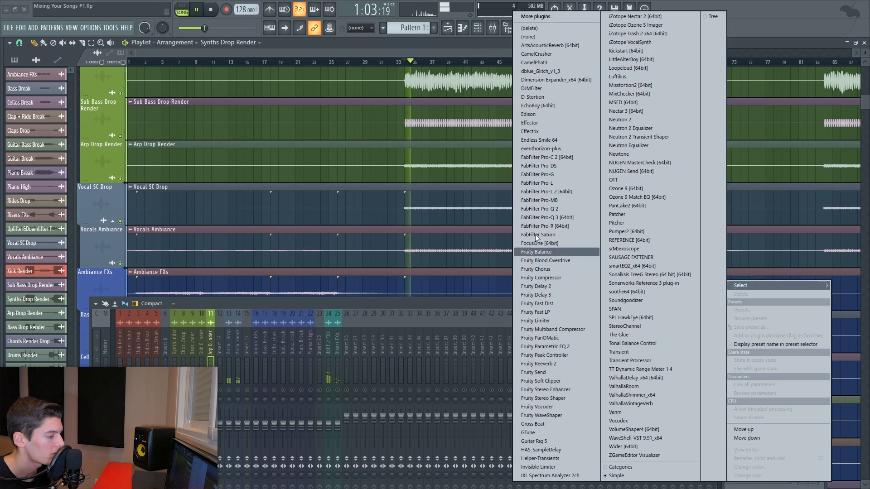
click(557, 218)
key(space)
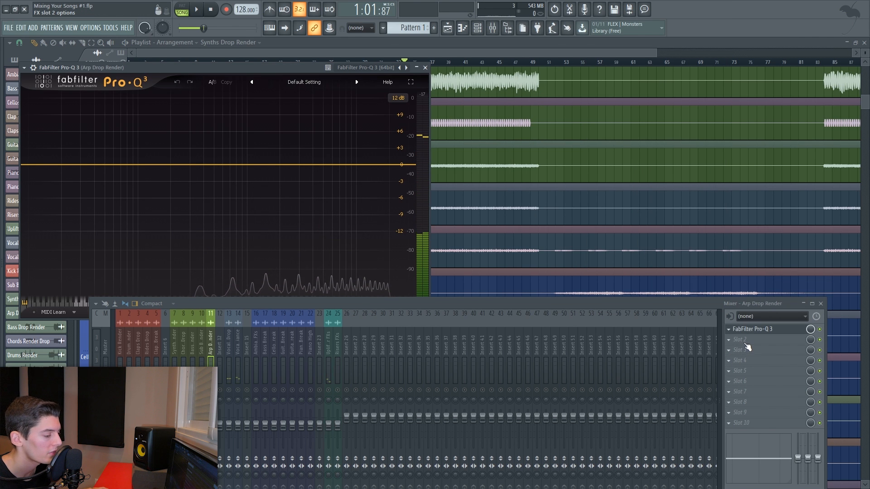
- Add ValhallaVintageVerb and Kickstart to the Arp Drop Render effect chain, with Kickstart's mix at 64%
click(745, 344)
click(642, 404)
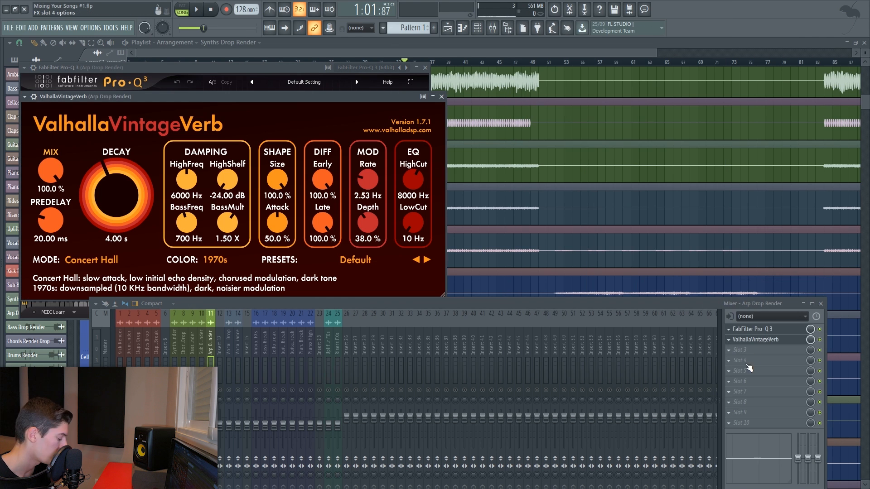
click(747, 365)
click(630, 93)
key(space)
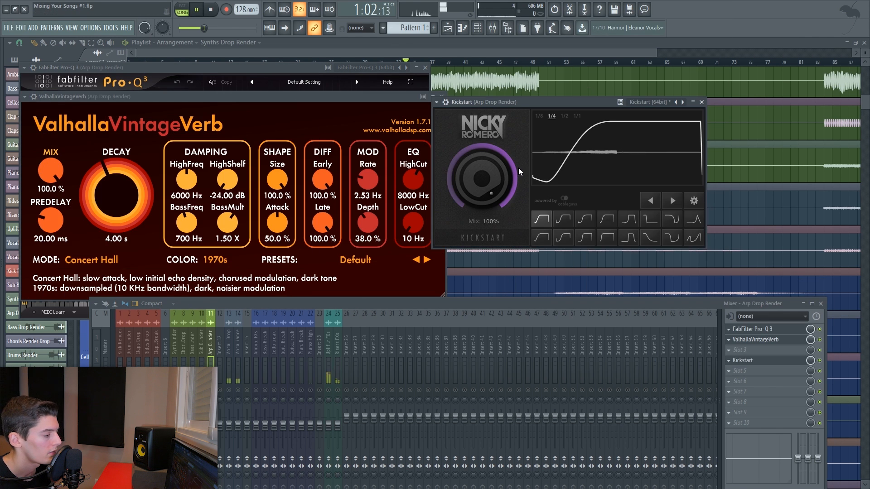
drag(489, 179, 482, 183)
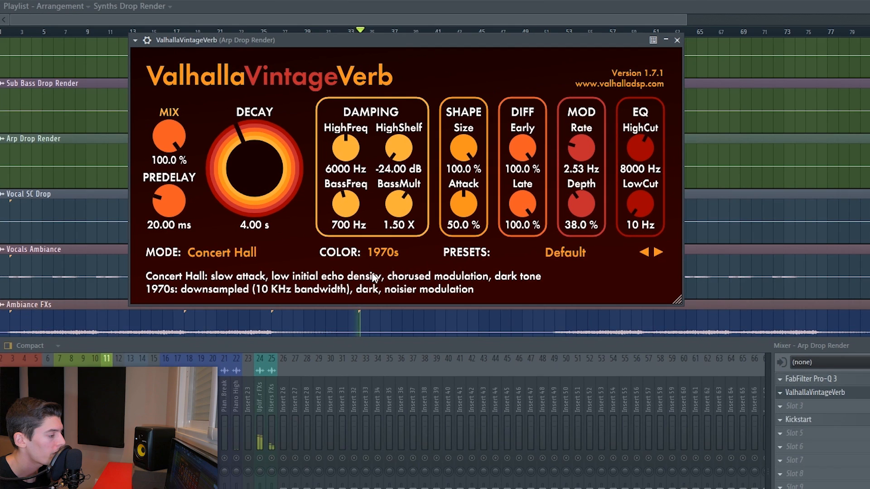
- Set the reverb's color to 1980s and its predelay to 0.00 ms
click(215, 259)
click(210, 283)
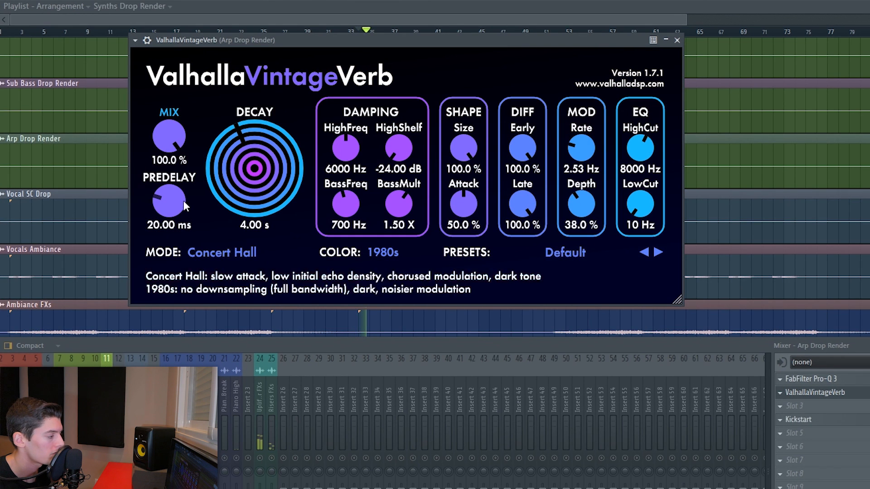
drag(184, 201, 183, 214)
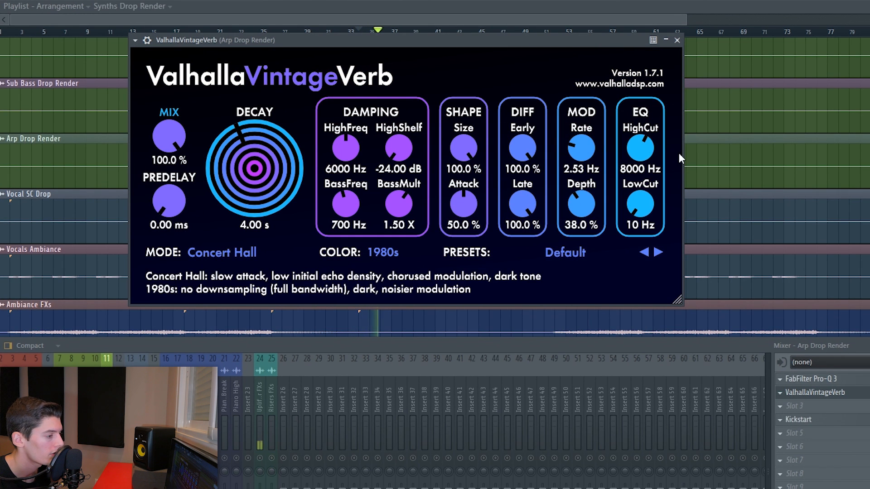
- Set the reverb's EQ high cut to 6440 Hz, low cut to 430 Hz and high damping frequency to 4160 Hz
drag(643, 144, 642, 153)
drag(640, 208, 641, 192)
drag(346, 148, 345, 161)
- Set the reverb decay to 3.00 s, size and attack to 68%, and mix to 49.2%
drag(249, 213, 249, 227)
drag(459, 205, 458, 187)
drag(463, 147, 463, 177)
drag(167, 140, 166, 186)
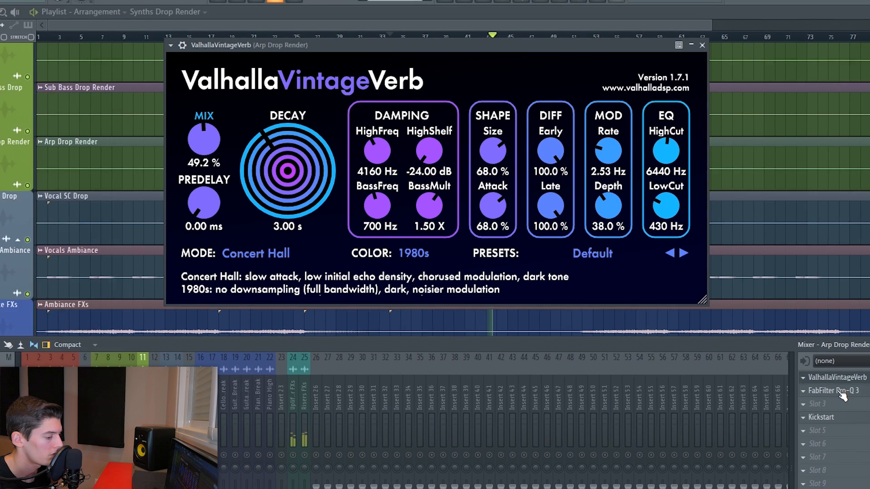
- On the Arp Pro-Q 3, add a 30 dB/oct low cut near 293 Hz and a 1.2 dB bell cut near 4.3 kHz
click(811, 379)
drag(56, 177, 225, 182)
click(130, 319)
click(136, 380)
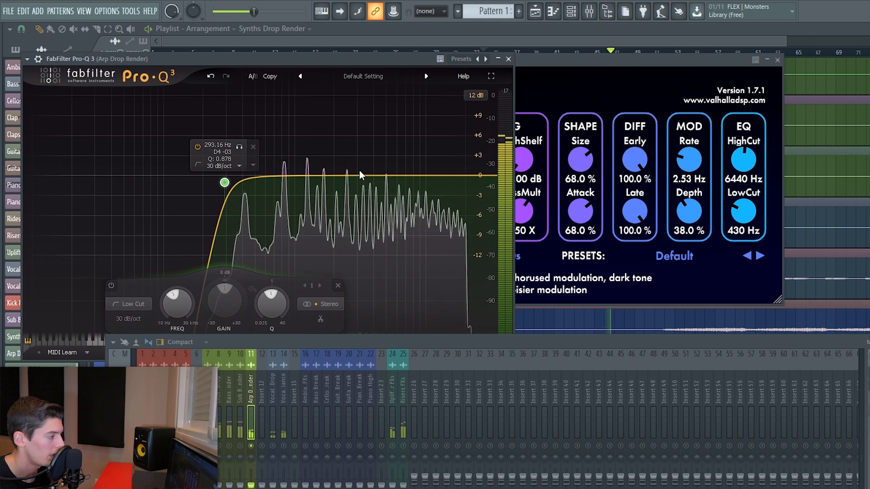
drag(351, 177, 374, 188)
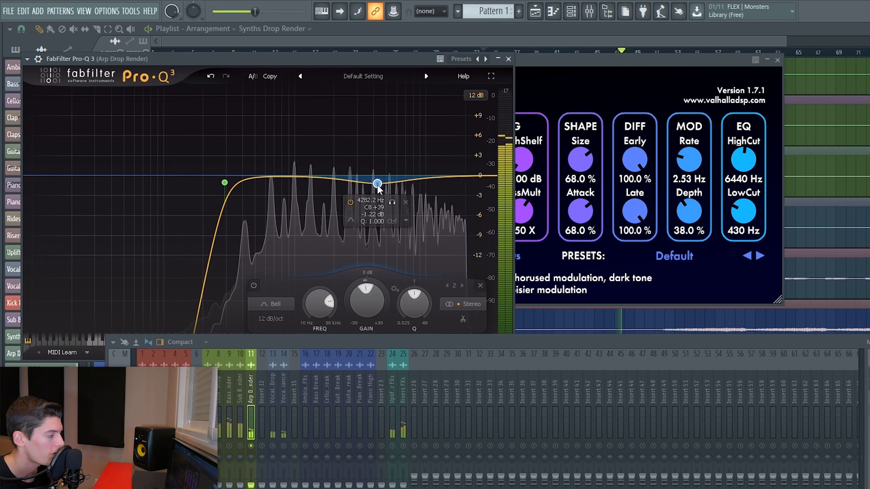
scroll(408, 304, up, 2)
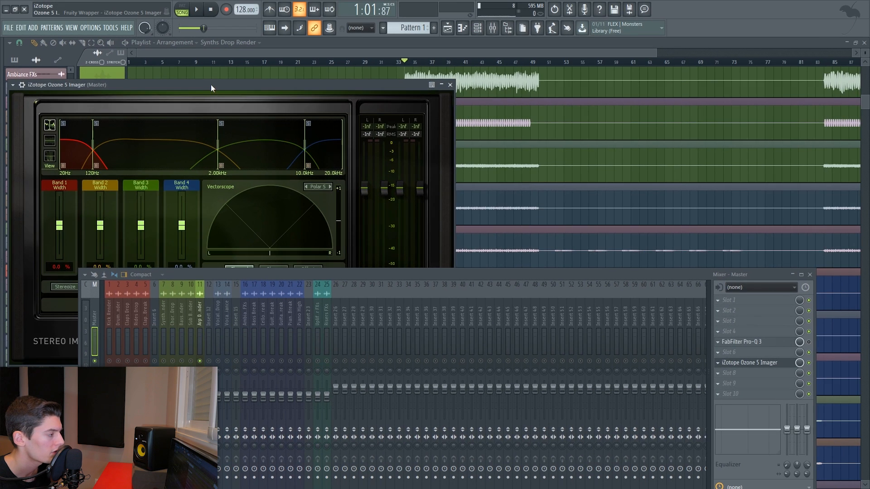
- Examine the master's Ozone 5 Imager vectorscope during playback
mouse_move(211, 84)
mouse_down()
mouse_move(600, 83)
mouse_move(627, 66)
mouse_move(611, 58)
mouse_up()
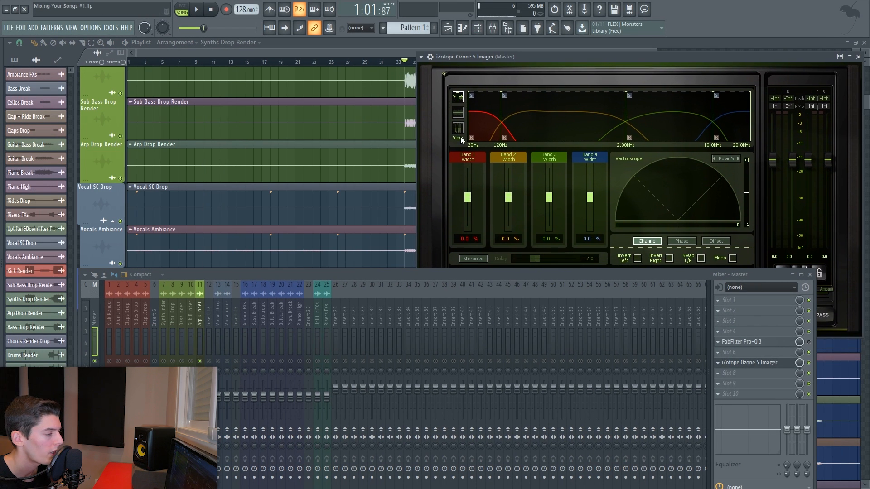
key(space)
click(458, 129)
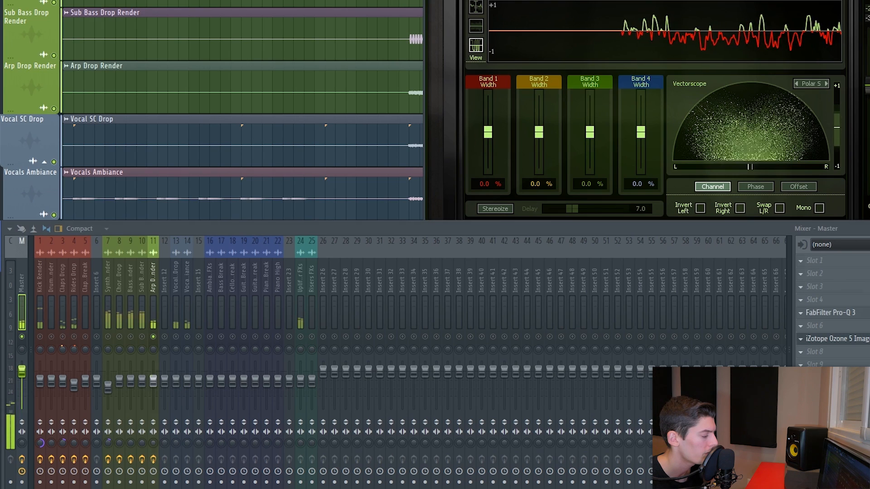
- Open the Pro-Q 3 on the Vocal SC Drop track and play the song
click(155, 455)
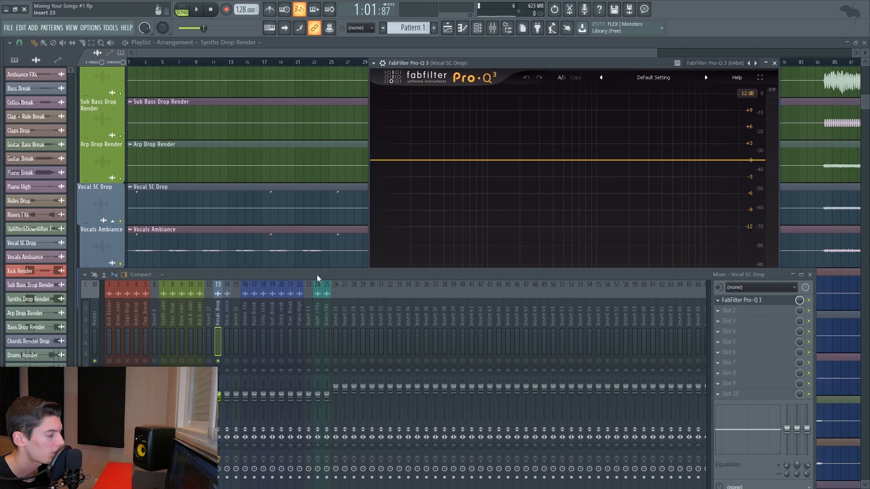
drag(313, 262, 346, 287)
key(space)
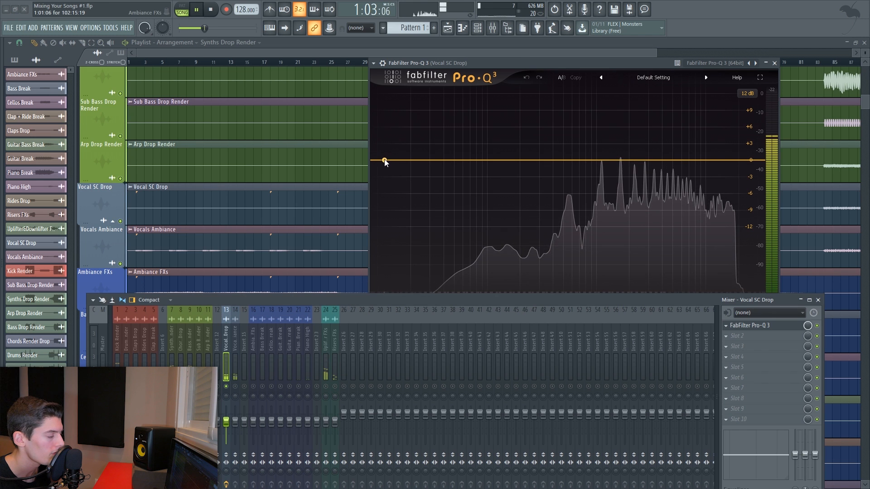
- On the Vocal SC Drop Pro-Q 3, add a 24 dB/oct low cut near 390 Hz, adjust a second band, then close it
drag(382, 159, 552, 162)
click(476, 285)
click(473, 322)
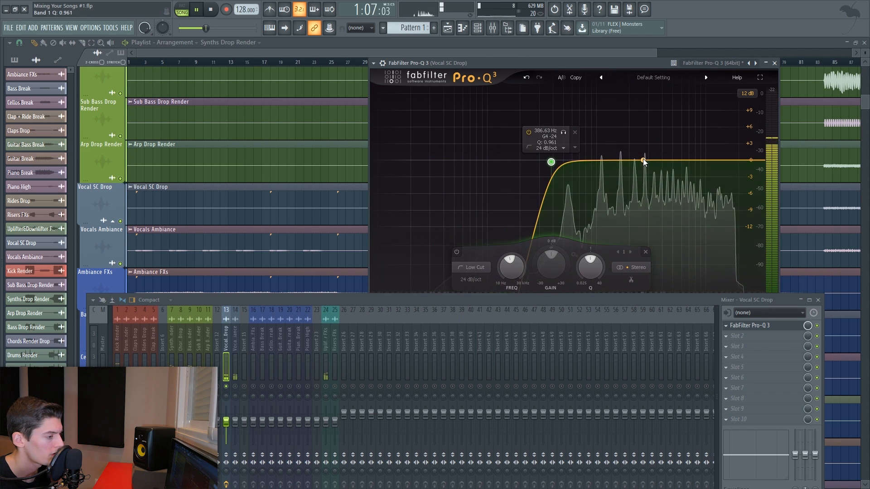
drag(645, 161, 686, 111)
scroll(683, 139, up, 10)
drag(657, 264, 655, 323)
key(space)
click(775, 63)
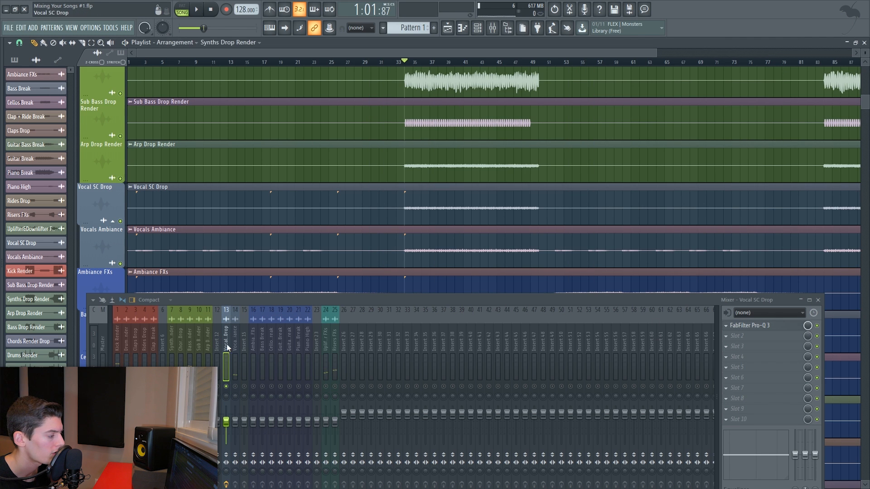
click(235, 386)
key(space)
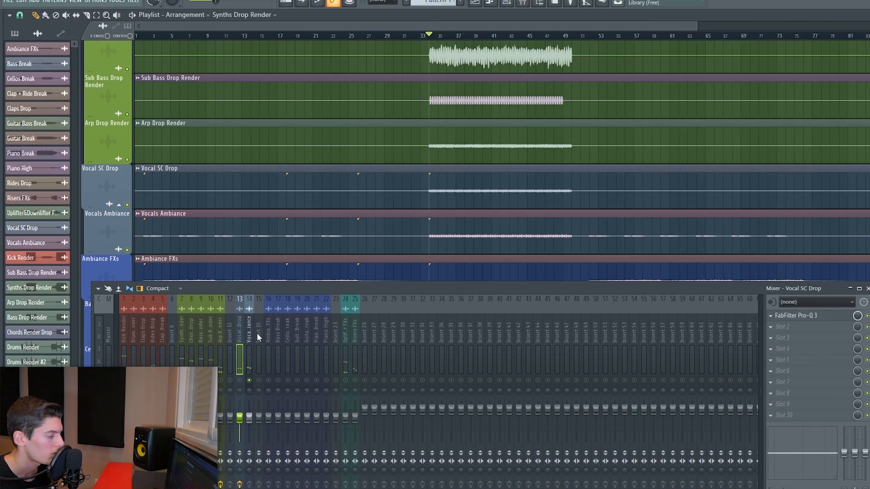
right_click(244, 344)
click(267, 416)
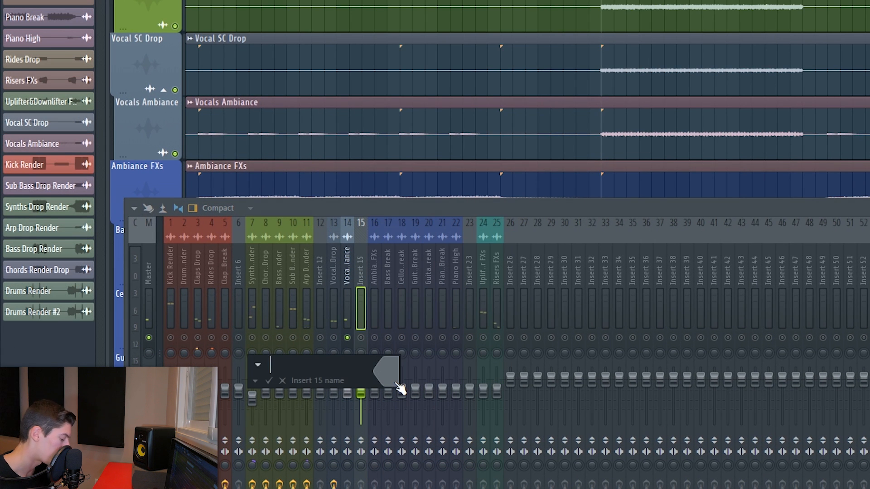
key(Escape)
- Route the selected Vocal SC Drop and Vocals Ambiance mixer tracks to insert 15
key(shift+g)
drag(334, 237, 352, 116)
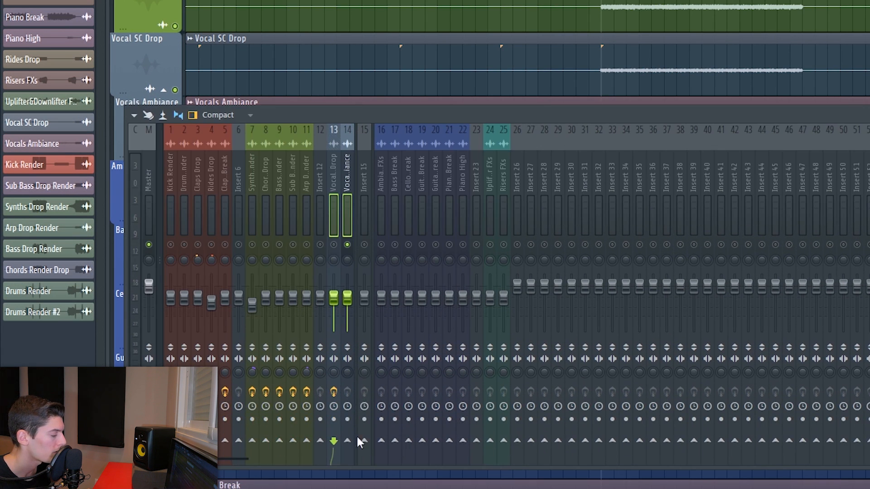
right_click(364, 441)
click(369, 442)
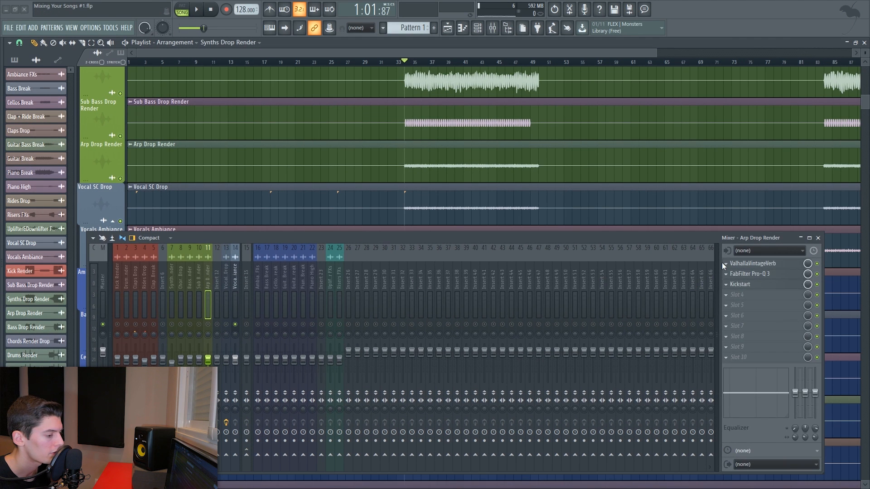
- Copy the ValhallaVintageVerb and Kickstart effects from the Arp Drop Render track onto insert 15
click(726, 264)
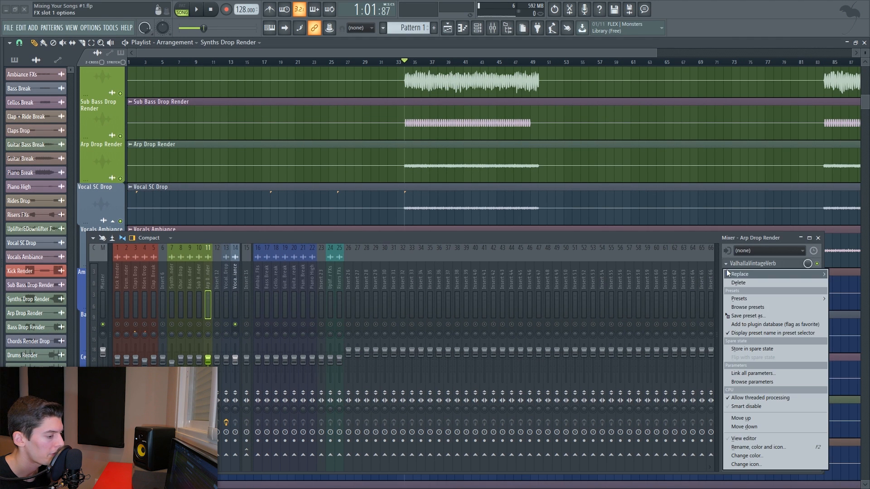
drag(734, 316, 246, 273)
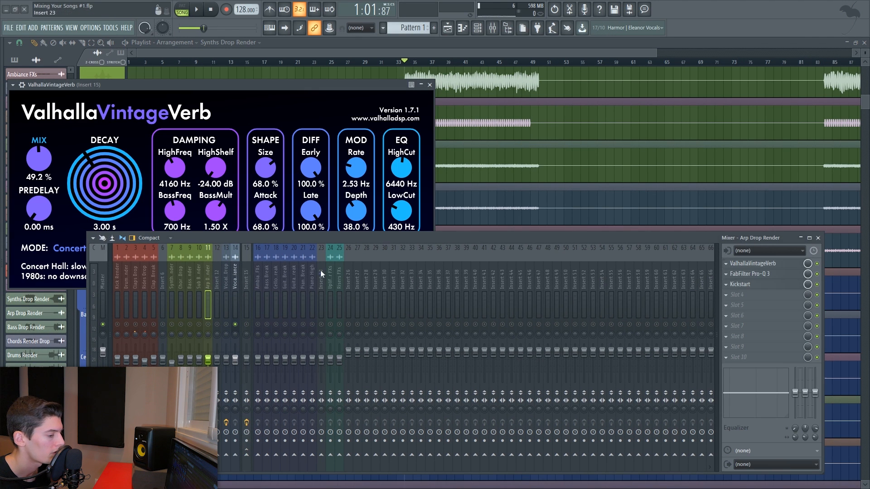
click(727, 286)
drag(735, 329, 245, 283)
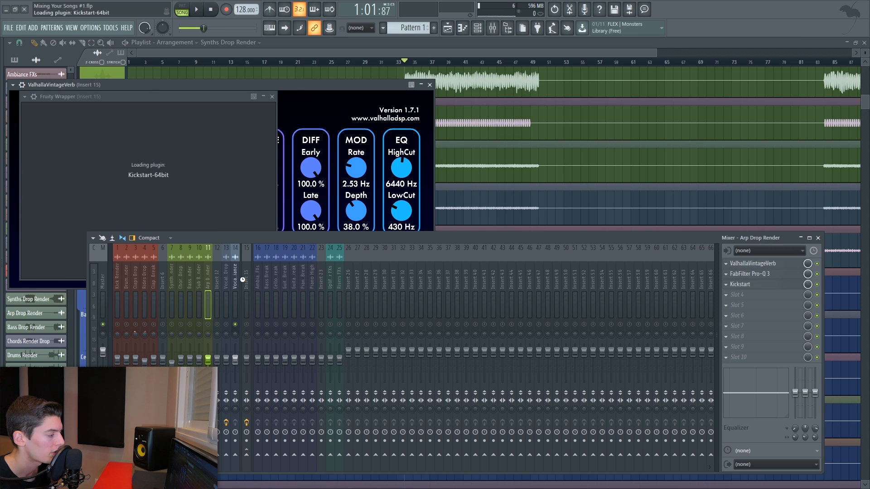
click(291, 96)
- Play the song and open the Kickstart plugin on insert 15 to check its ducking
key(space)
key(Escape)
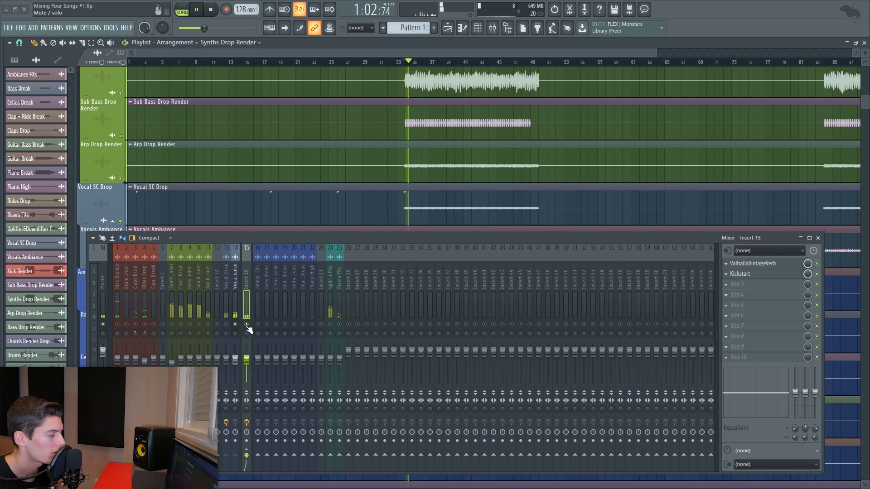
click(780, 276)
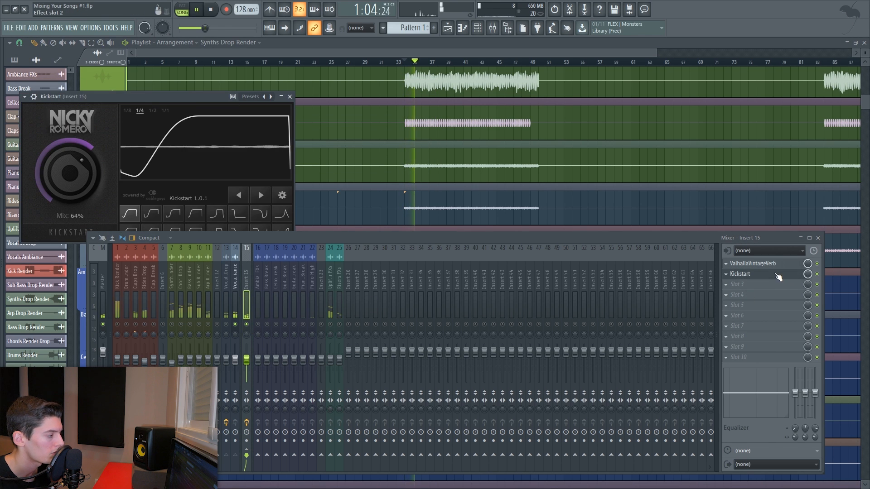
click(734, 275)
click(225, 282)
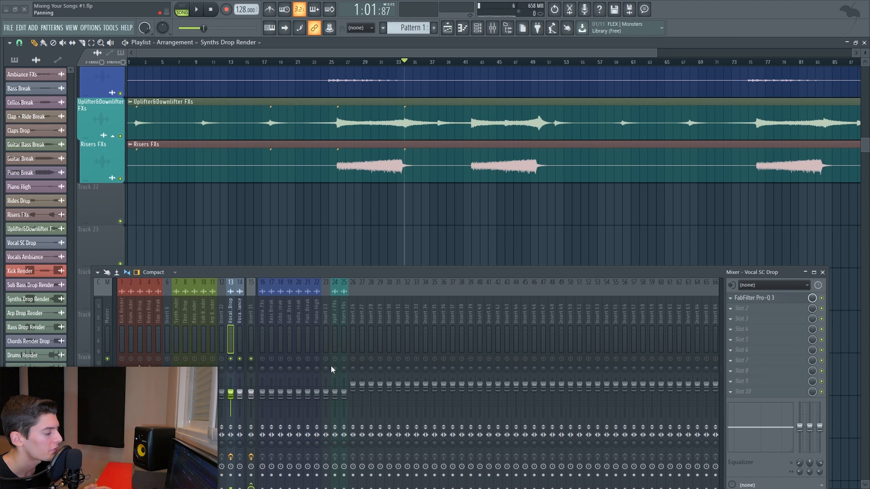
- Audition the riser FX tracks and cut out the Risers FXs clip between about bars 34 and 40
click(335, 359)
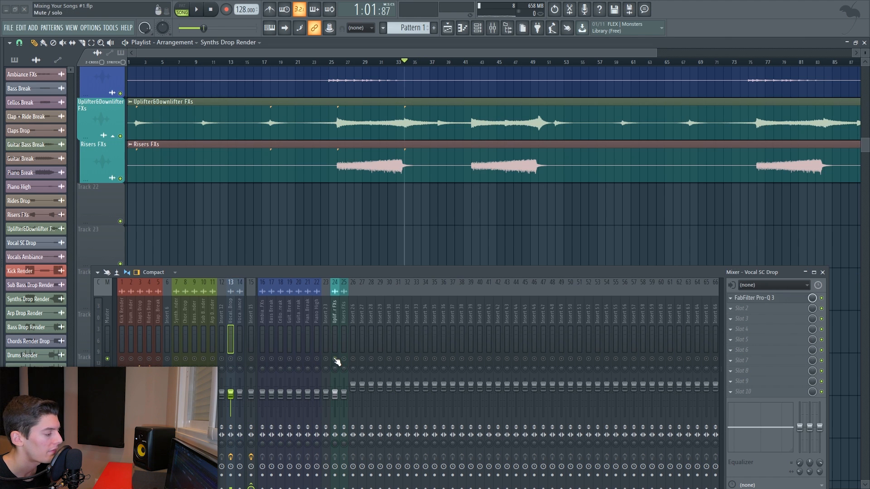
key(space)
key(space)
click(344, 359)
key(space)
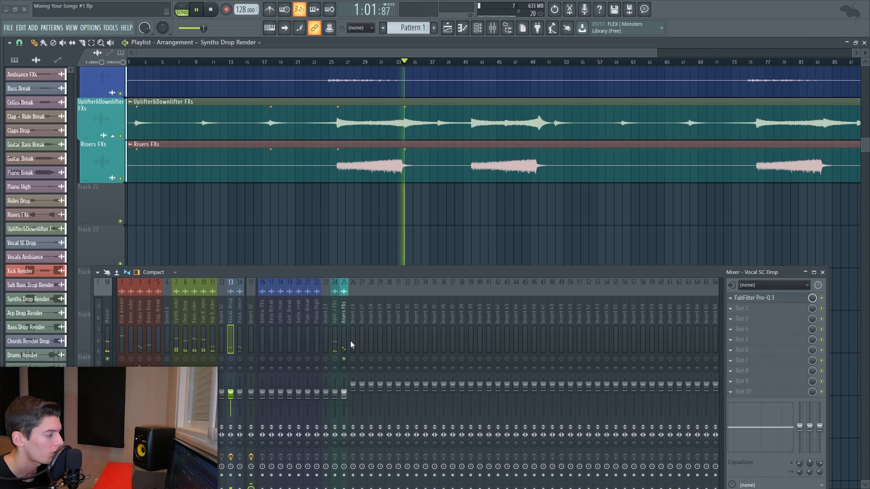
key(space)
scroll(402, 168, up, 4)
key(c)
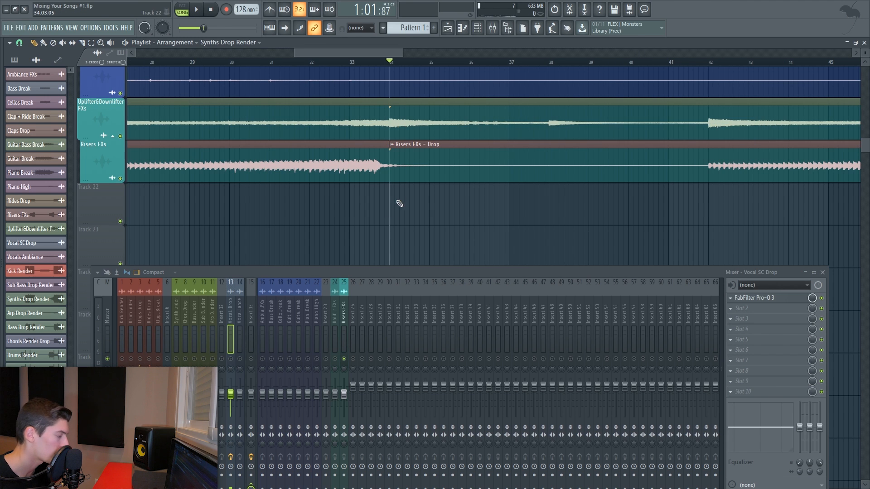
drag(389, 178, 618, 179)
key(space)
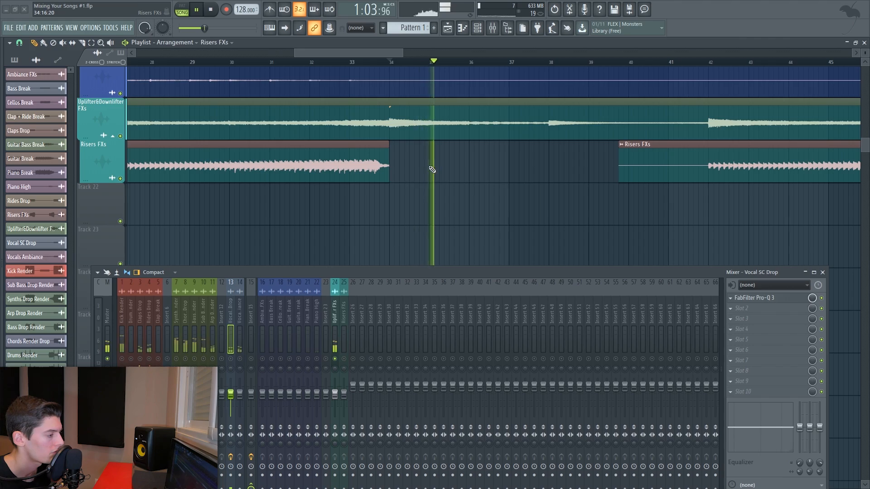
- Solo the Kick Render track together with the pinknoise reference track and play them
ctrl+right_click(458, 184)
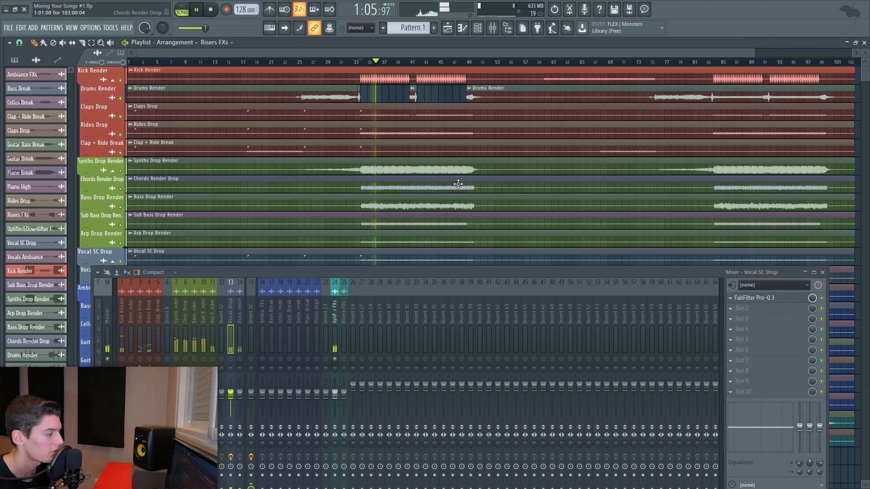
key(space)
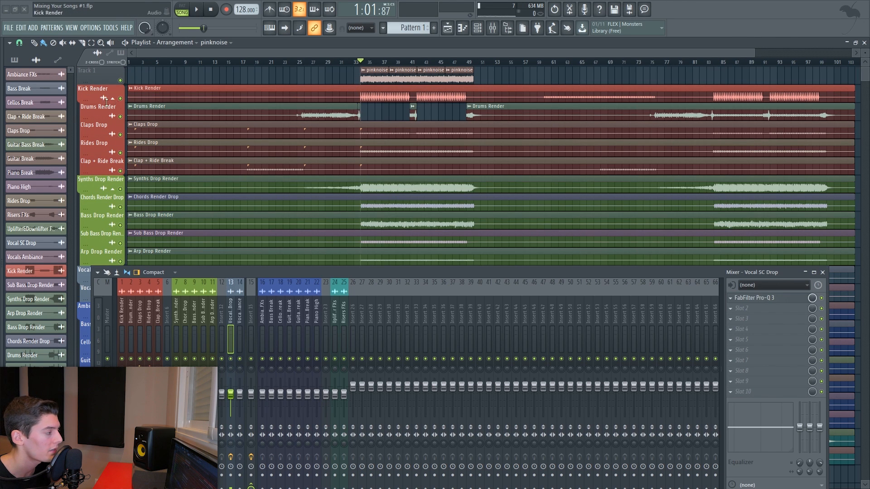
right_click(120, 98)
key(space)
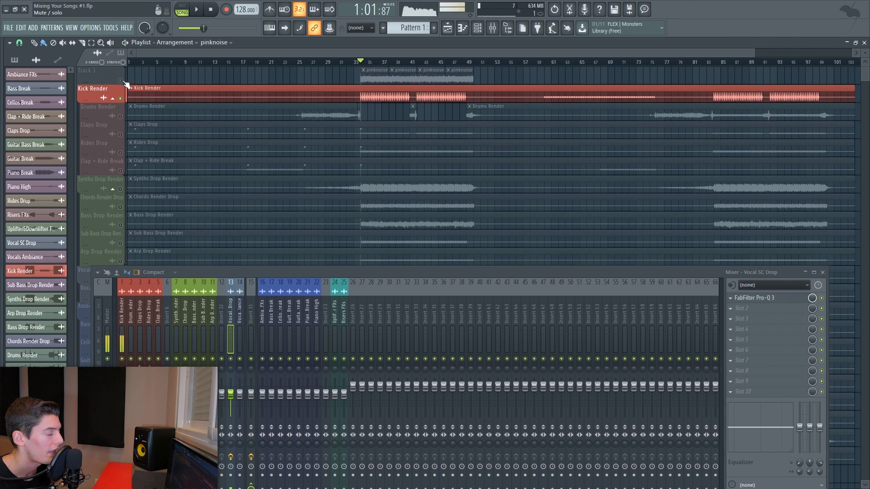
click(120, 81)
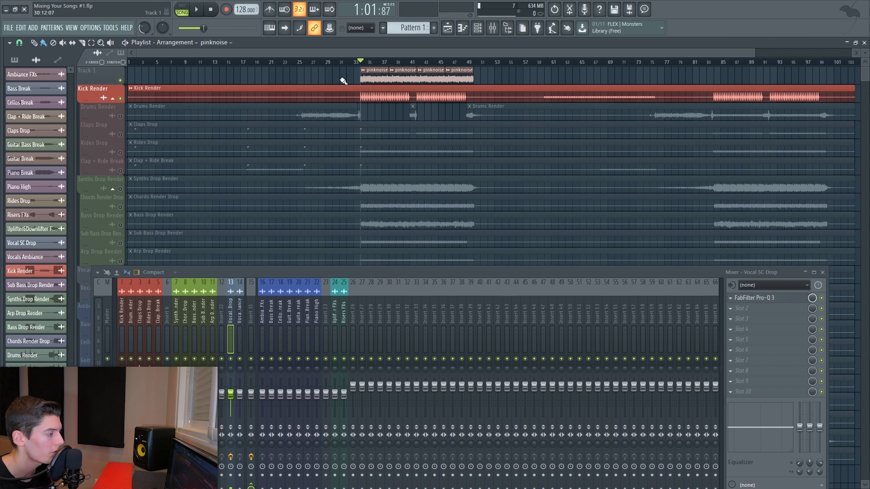
key(space)
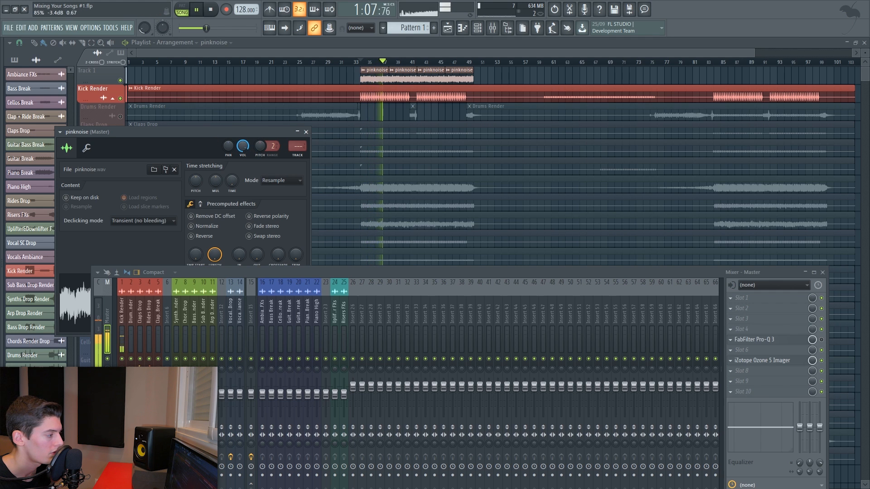
key(space)
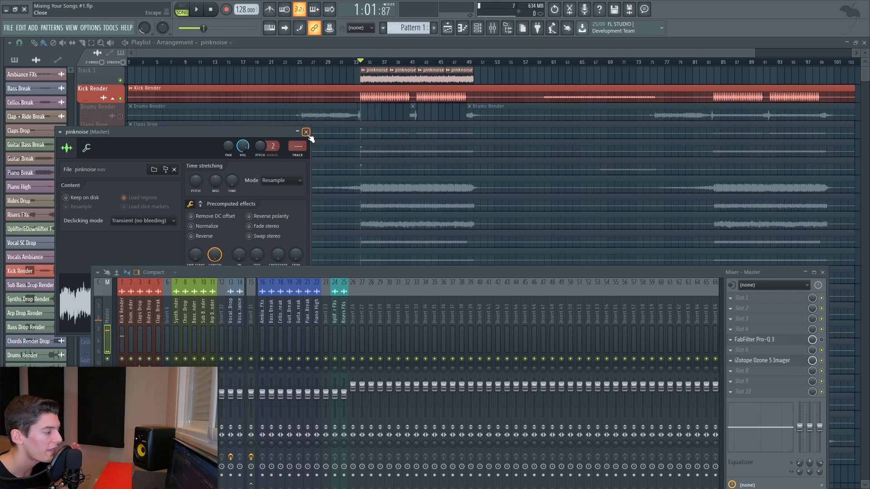
click(306, 132)
- Bring in the Claps Drop track and raise its mixer fader slightly
click(121, 135)
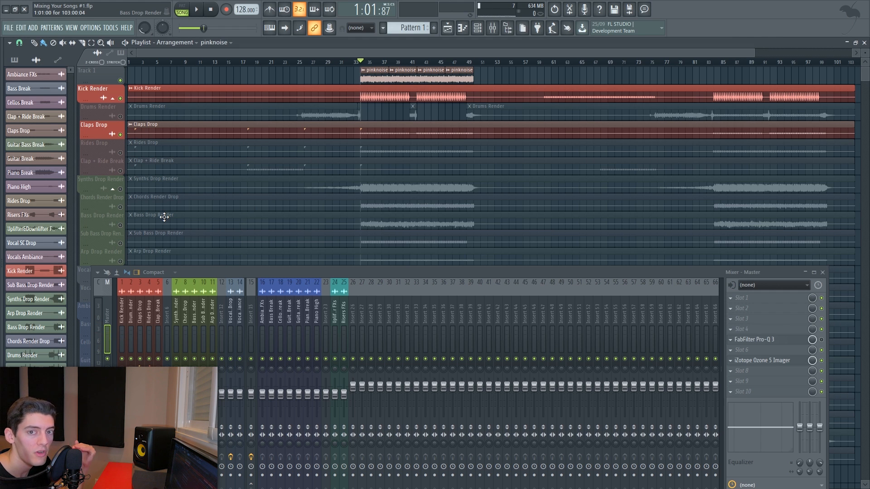
key(space)
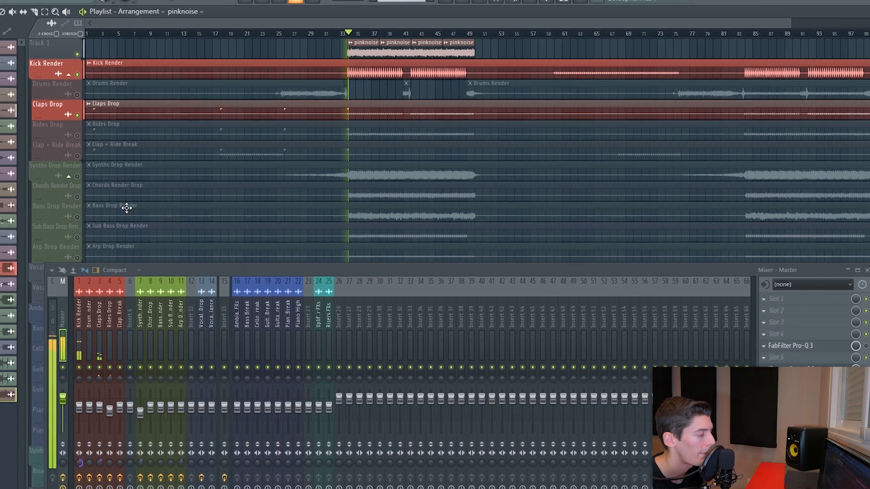
drag(76, 420, 75, 406)
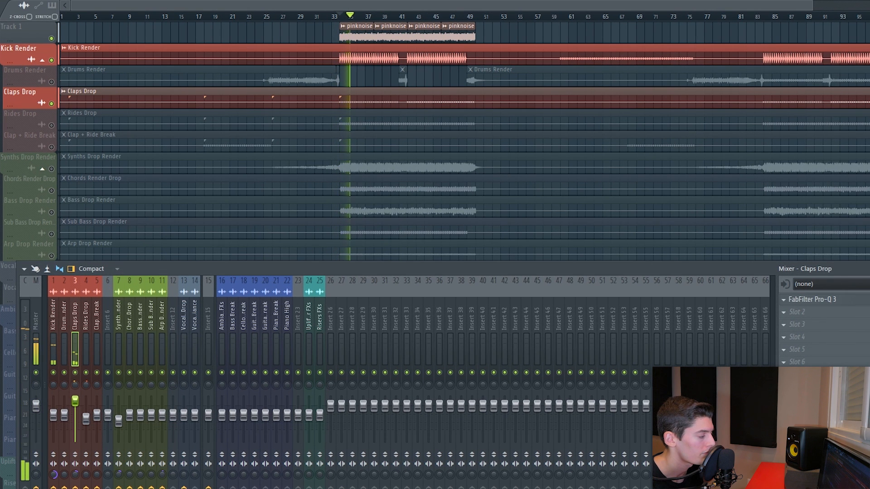
- Swap the pinknoise track for the Rides Drop track and lower the rides fader slightly
click(52, 39)
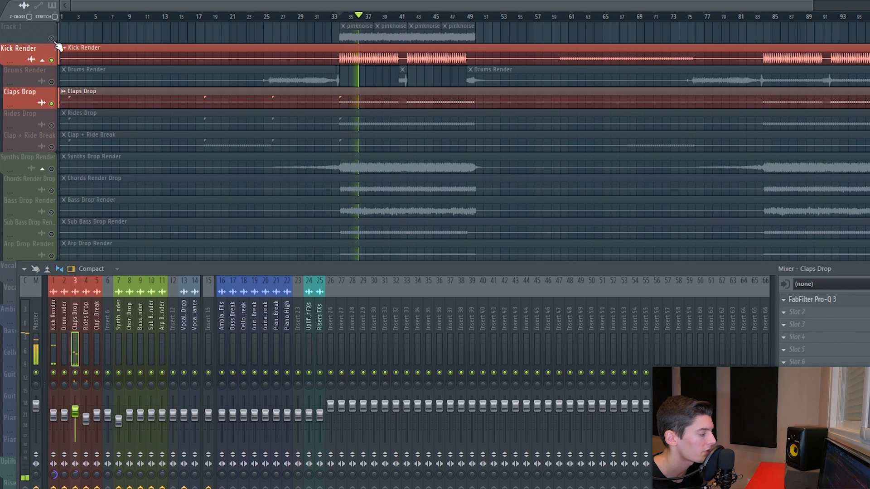
click(51, 125)
drag(89, 425, 89, 429)
- Nudge the claps fader and compare the mix with the Rides Drop insert muted and unmuted
drag(38, 474, 38, 454)
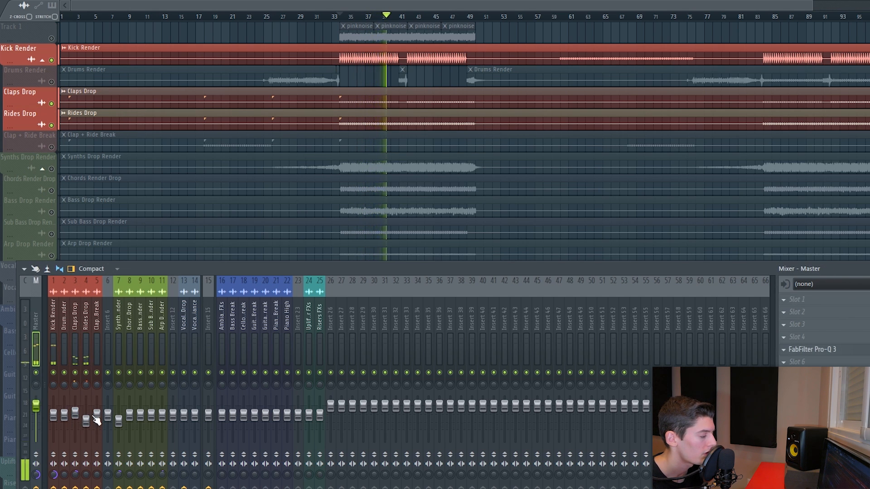
drag(77, 415, 77, 416)
click(86, 372)
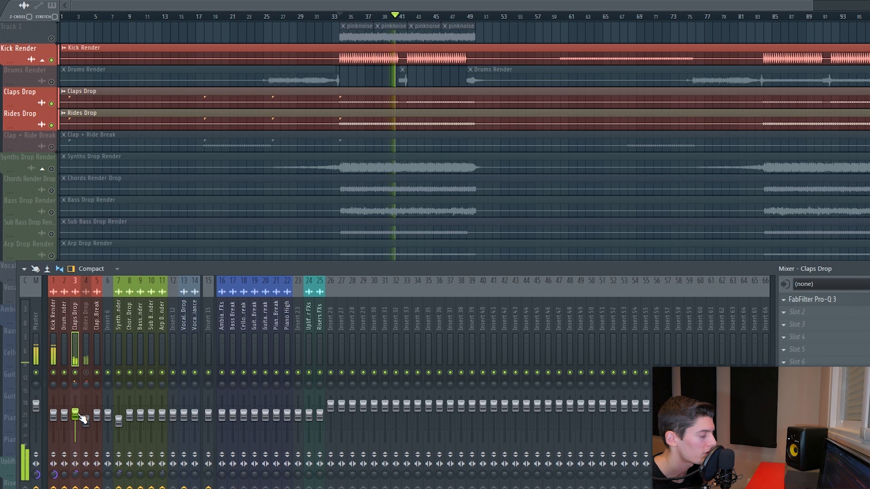
click(85, 372)
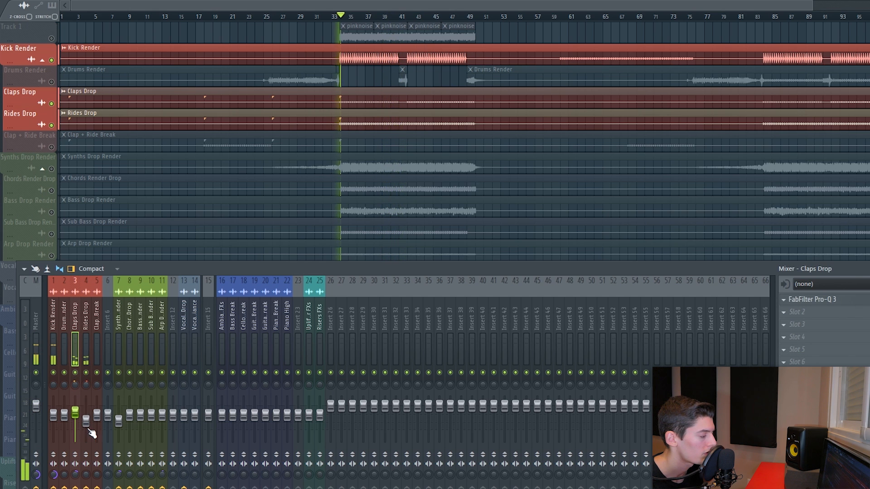
click(86, 421)
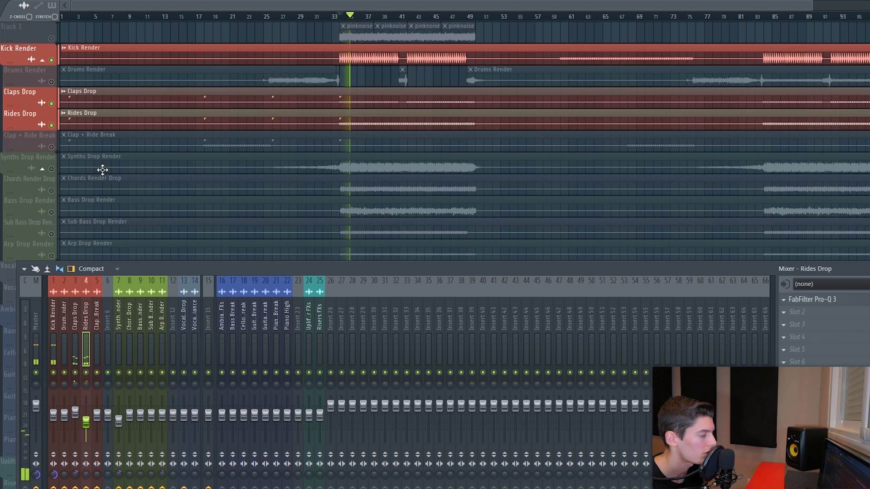
- Add the Chords Render Drop track to the soloed group and play it
key(space)
click(52, 191)
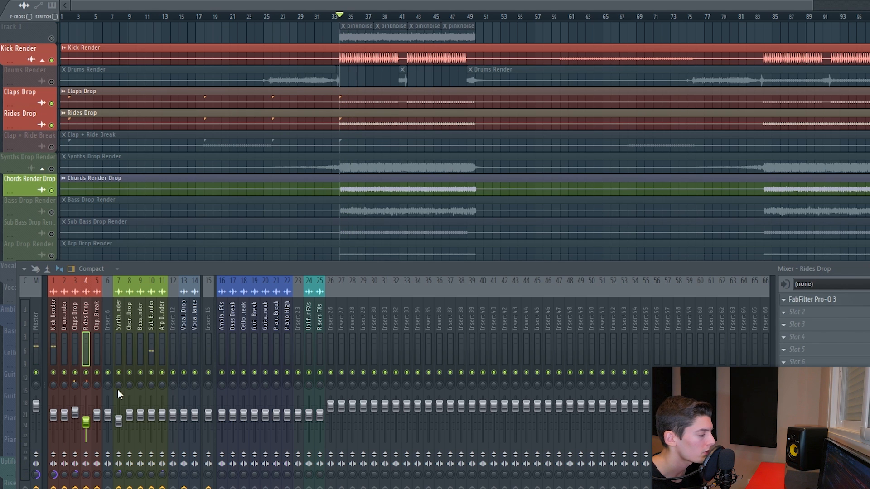
key(space)
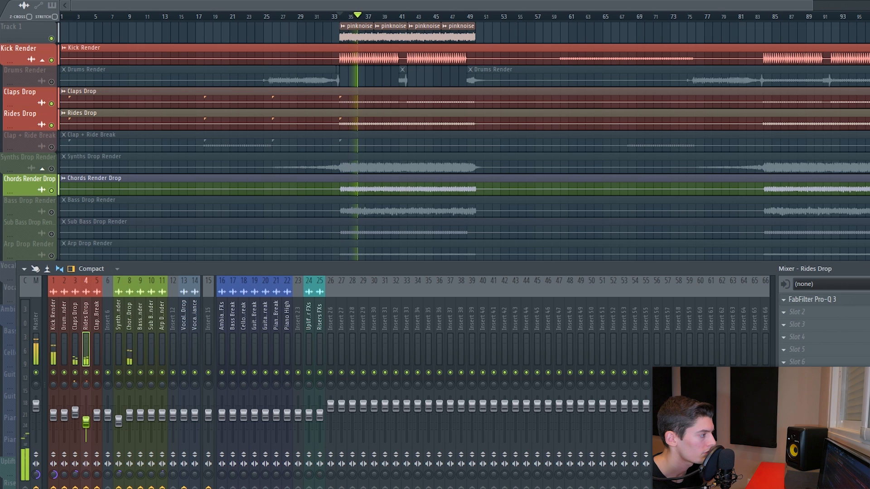
key(space)
- Rebalance the Chords Render Drop fader against the drums, ending slightly lower
drag(130, 415, 130, 401)
key(space)
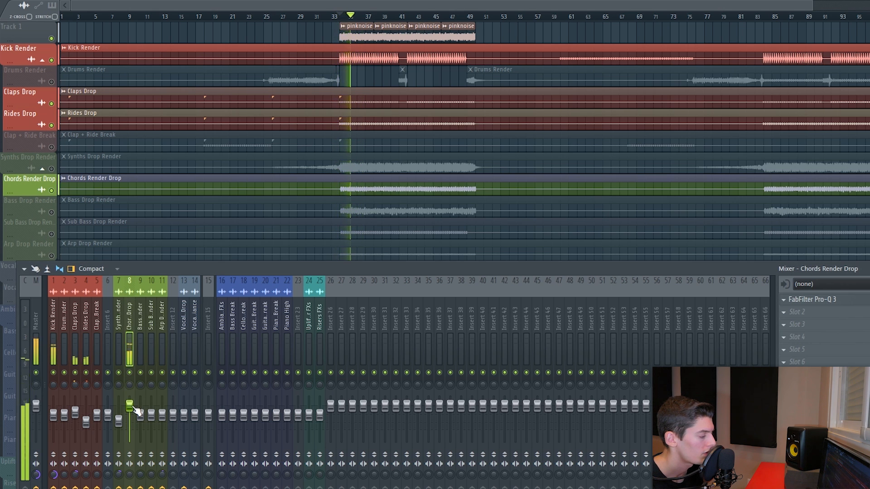
key(space)
key(space)
drag(130, 406, 130, 422)
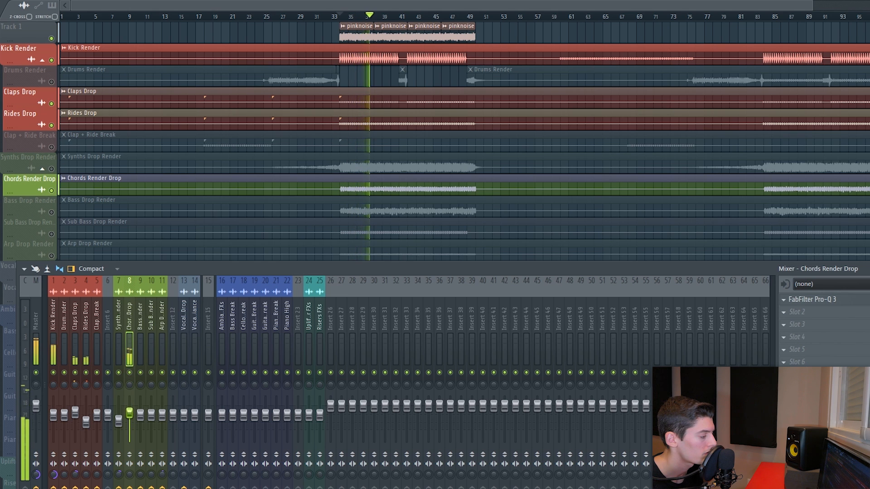
key(space)
- Unmute the Bass Drop Render track alongside the chords
click(52, 191)
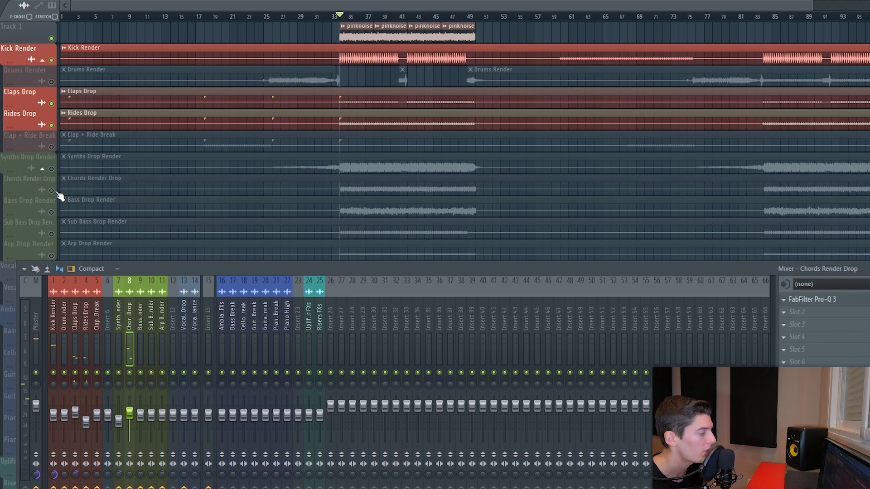
click(51, 212)
click(51, 191)
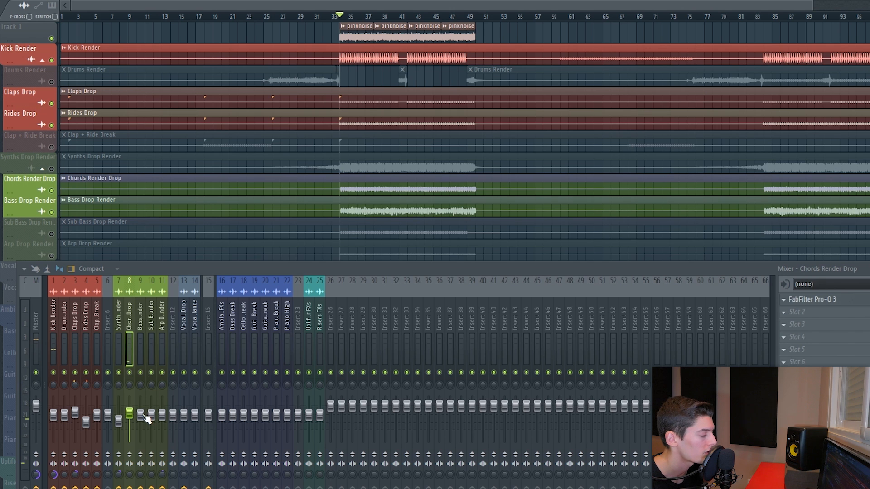
- Nudge the Bass Drop Render fader up slightly during playback and mute the pink noise track
key(space)
drag(141, 415, 142, 411)
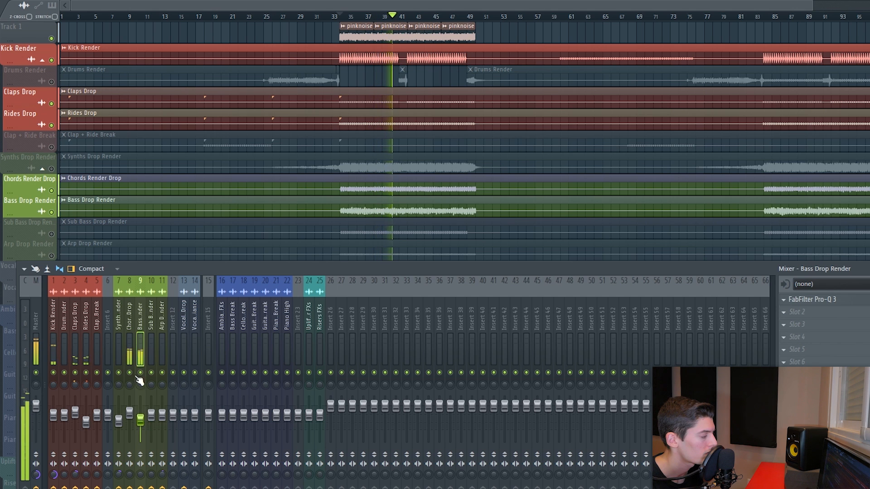
key(space)
click(51, 39)
- Solo the Sub Bass Drop Render mixer channel and unmute its playlist track
right_click(151, 373)
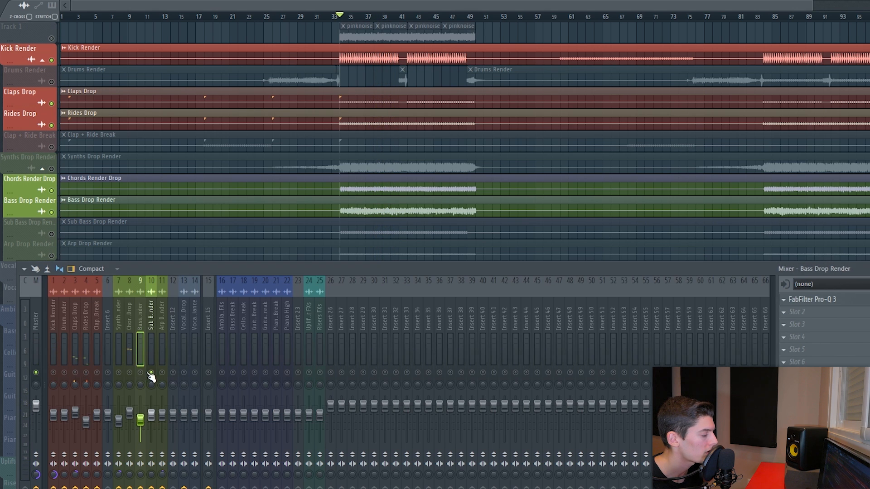
click(52, 234)
- Open the master's Pro-Q 3 and lower its high-cut filter frequency while the drop plays
click(33, 308)
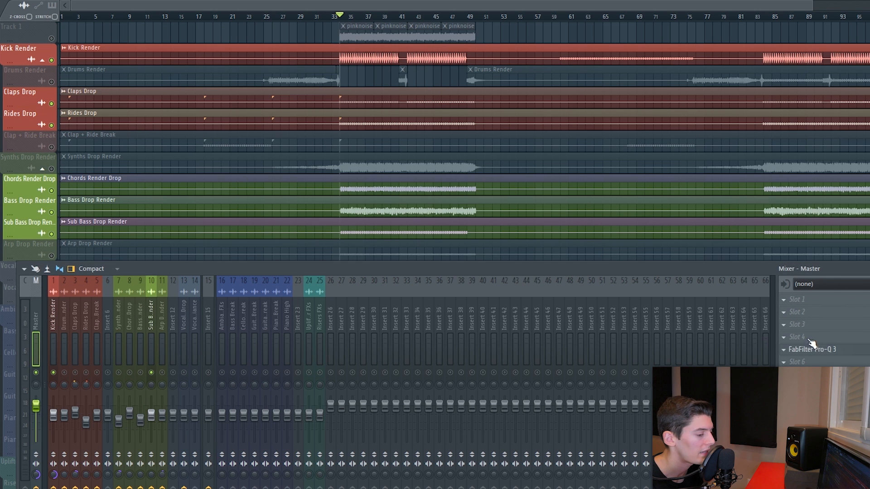
click(820, 350)
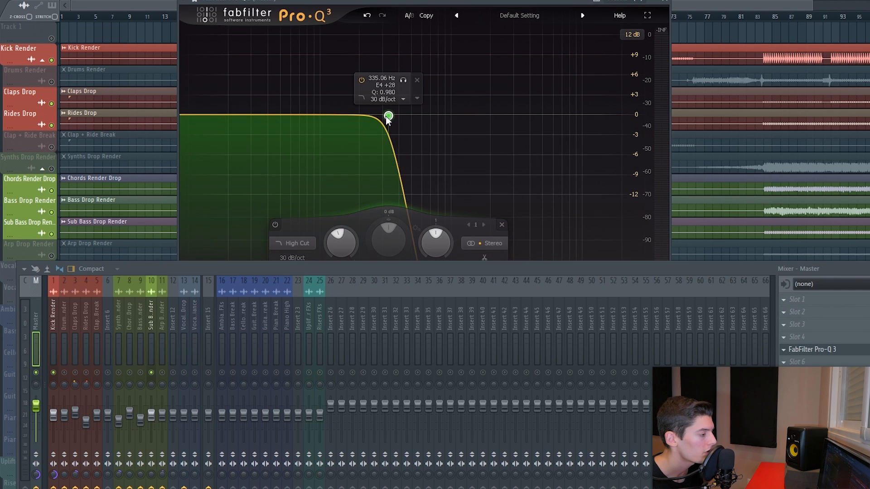
key(space)
drag(388, 117, 358, 116)
- Load s(M)exoscope into an empty master effect slot to view the waveform during playback
click(813, 362)
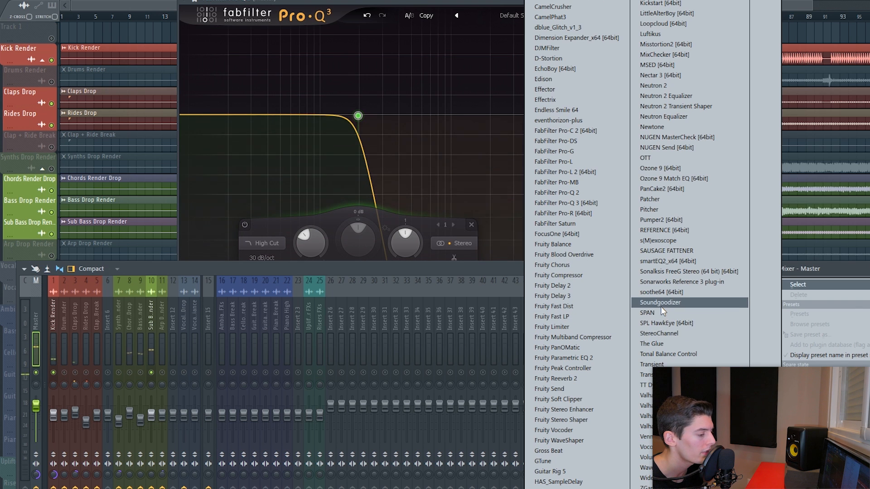
click(658, 240)
key(space)
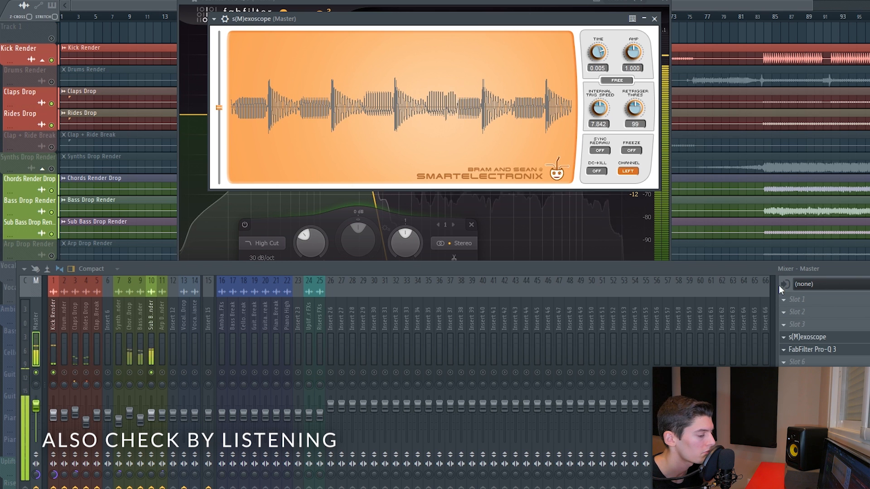
- Remove the s(M)exoscope and Pro-Q 3 from the master's effect slots
key(space)
click(784, 338)
click(784, 350)
key(space)
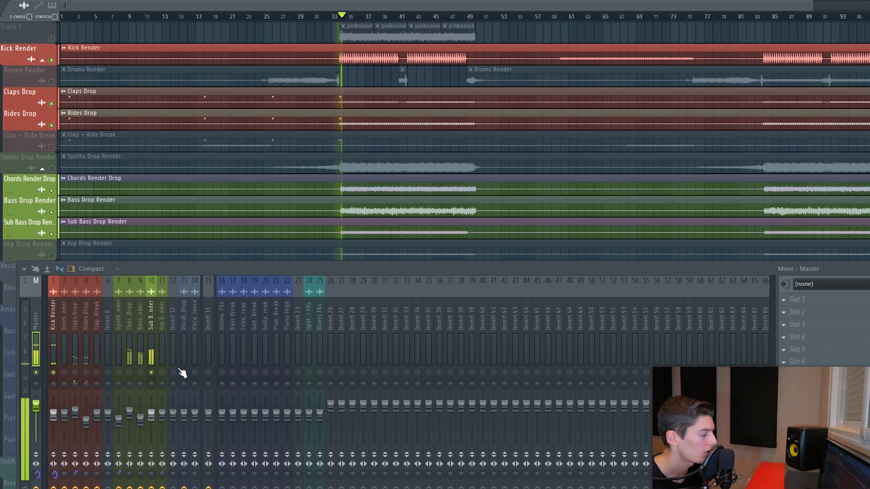
- Select the Bass Drop Render channel and re-enable the chords, rides and claps mixer channels
click(137, 384)
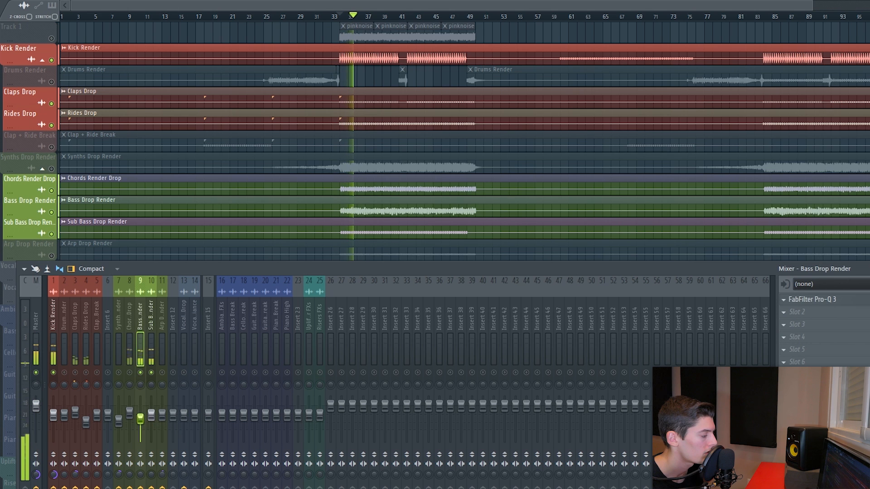
click(129, 373)
click(86, 372)
click(75, 372)
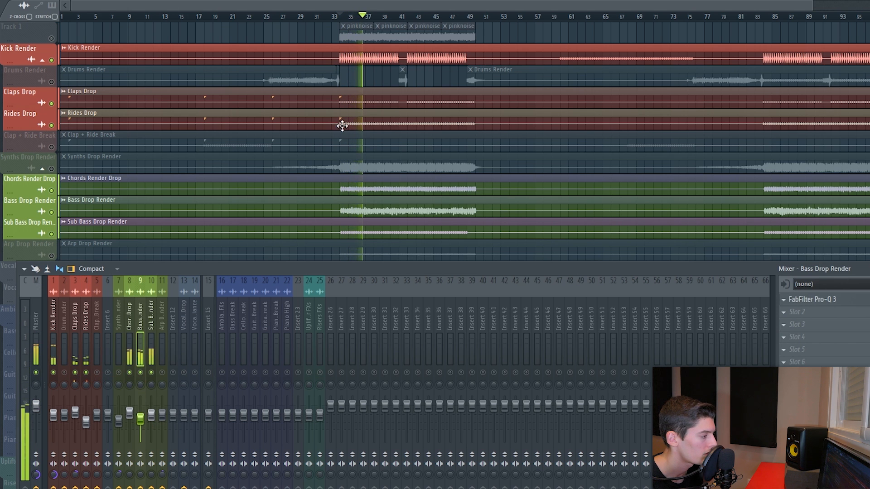
- Unmute the Synths Drop Render playlist track and mixer channel and play the full drop
scroll(334, 132, down, 1)
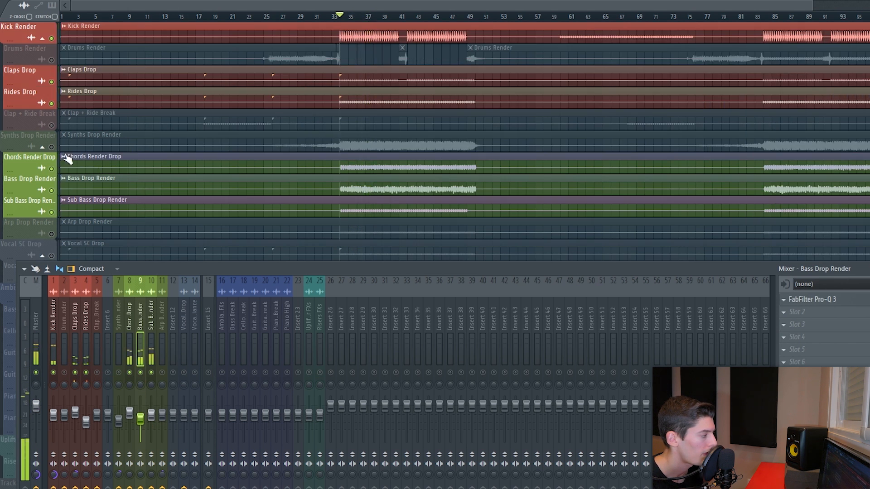
click(52, 147)
scroll(56, 92, up, 1)
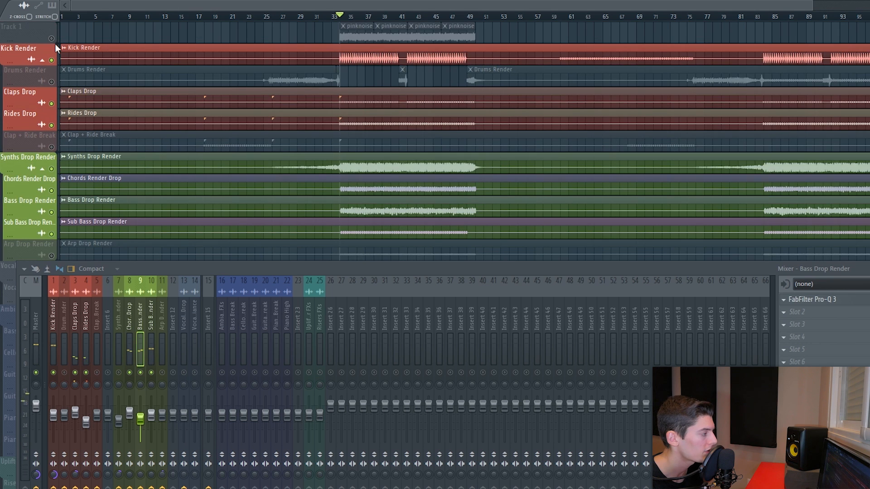
click(118, 373)
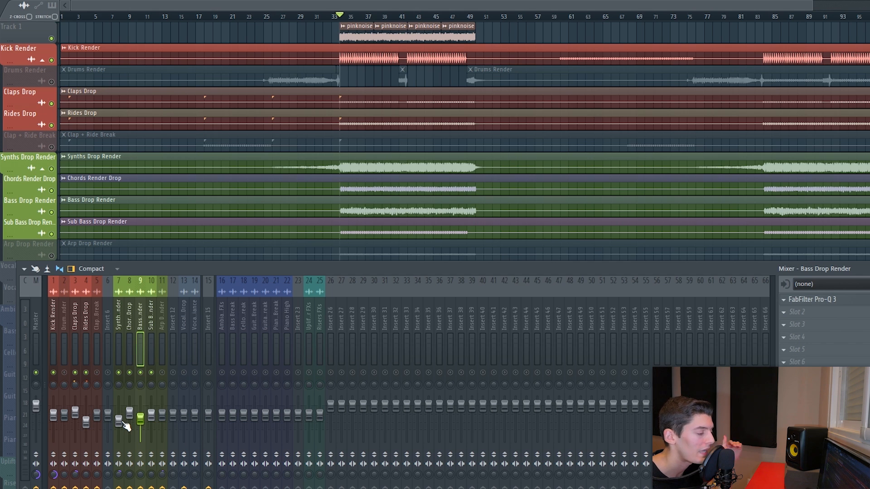
key(space)
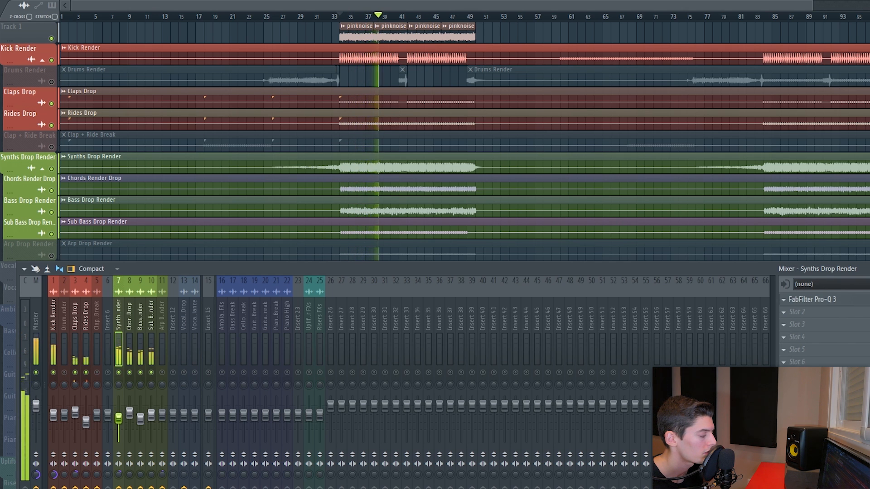
key(space)
- Mute the pink noise track and listen to the drop section
click(51, 39)
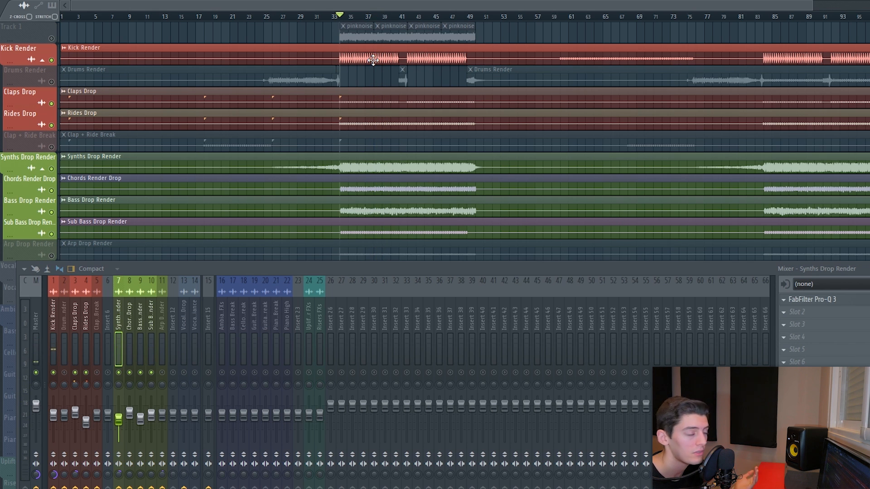
drag(186, 270, 174, 273)
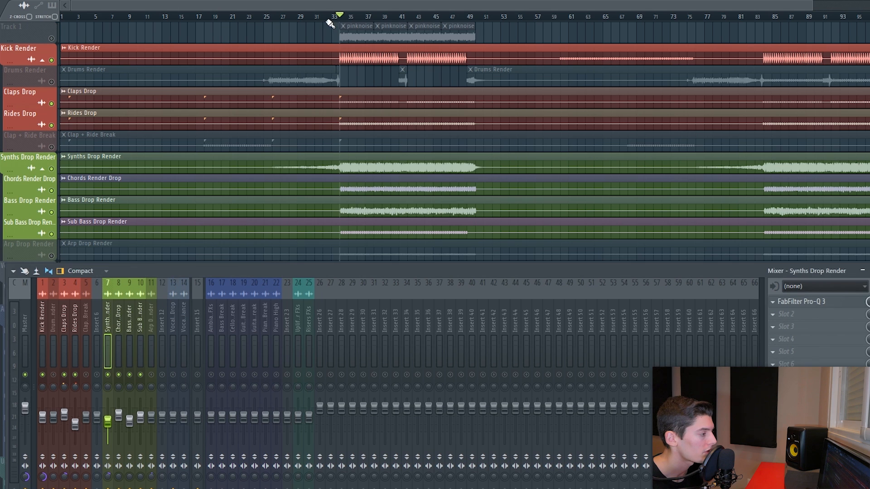
scroll(338, 22, up, 4)
key(space)
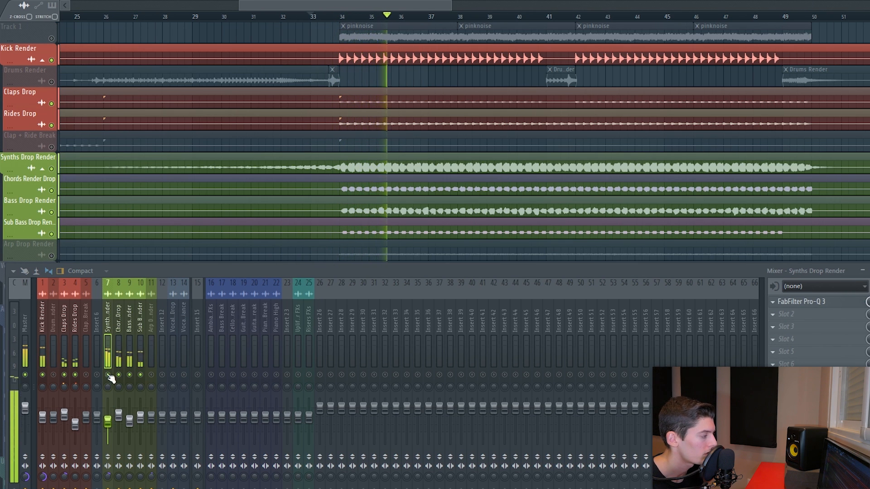
key(space)
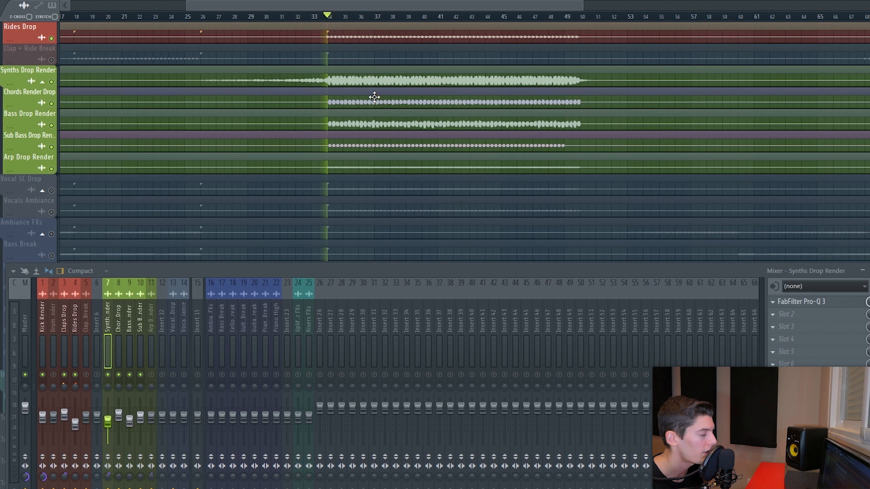
key(space)
- Unmute the Arp Drop Render mixer channel and briefly solo it during playback
scroll(350, 162, up, 4)
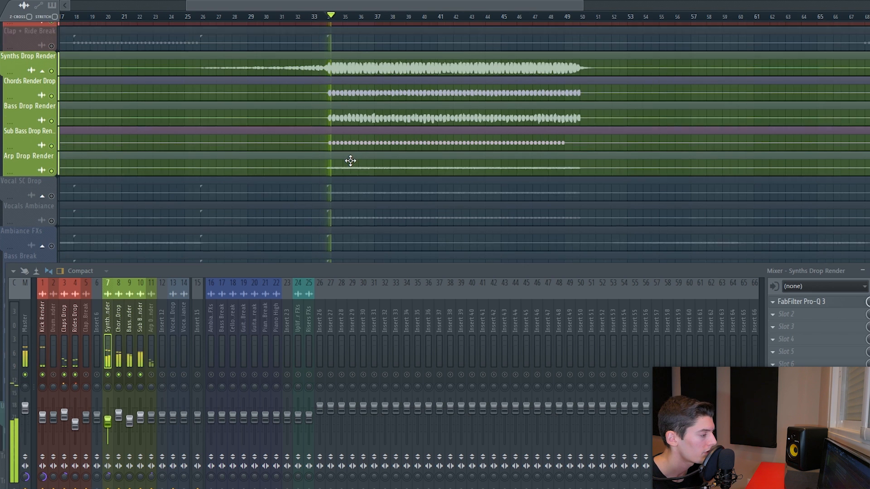
click(152, 382)
key(space)
key(space)
click(153, 380)
right_click(153, 380)
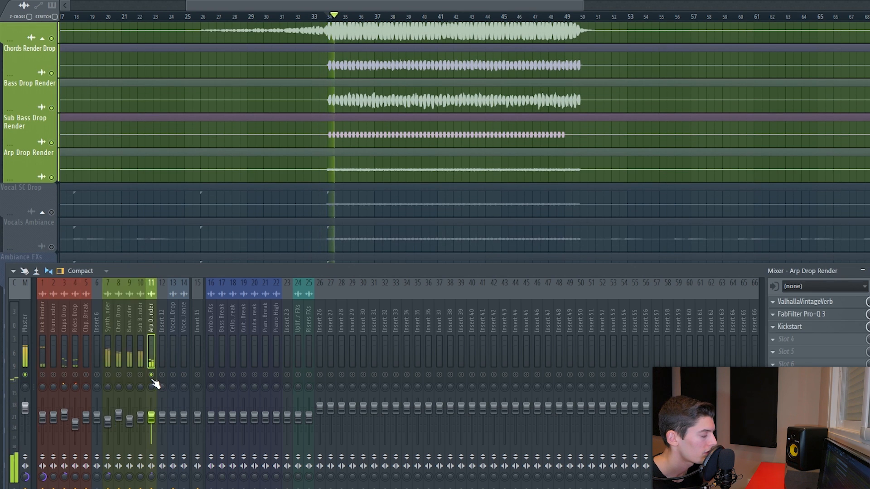
right_click(152, 380)
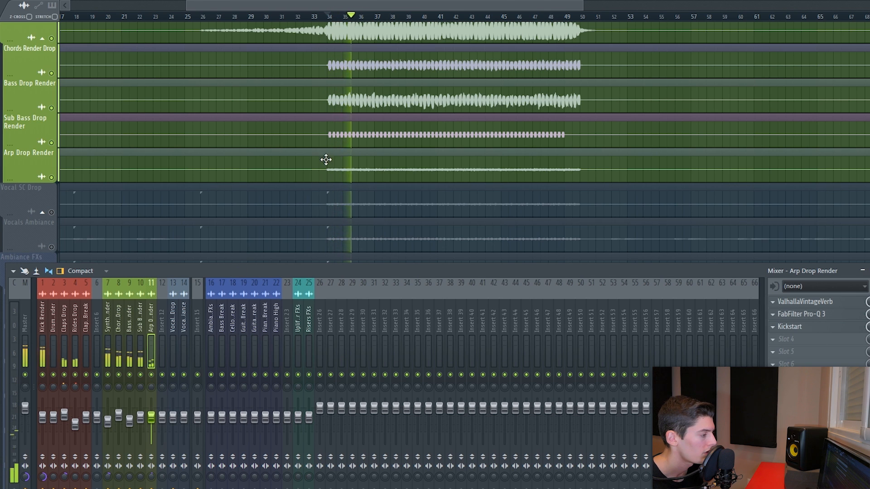
key(space)
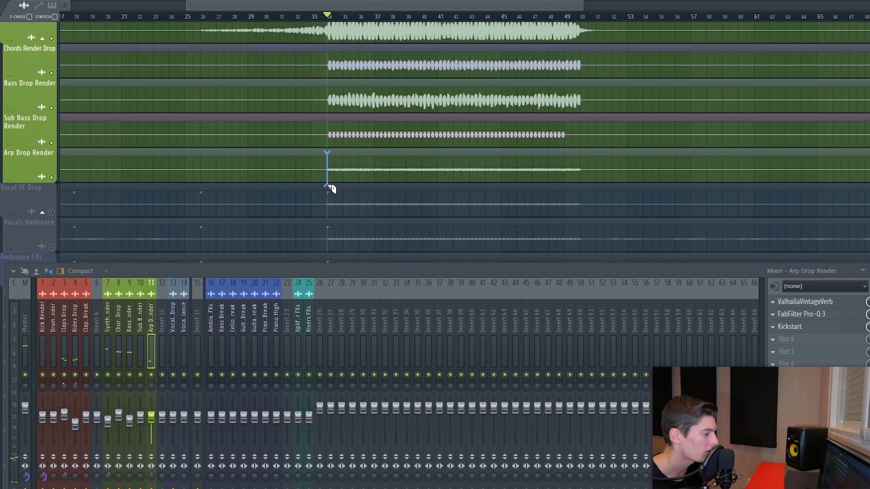
- Mute the first section of the Arp Drop Render clip and nudge the remaining section slightly later
click(397, 174)
click(441, 17)
key(space)
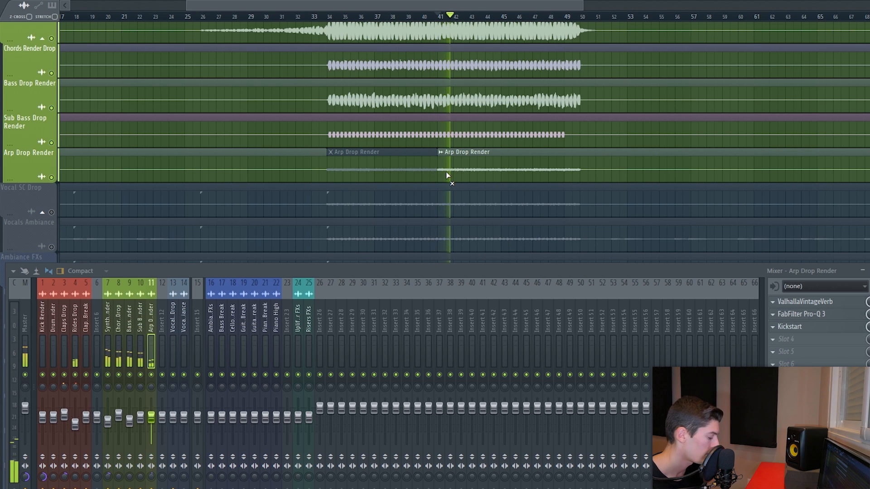
key(space)
drag(440, 170, 448, 167)
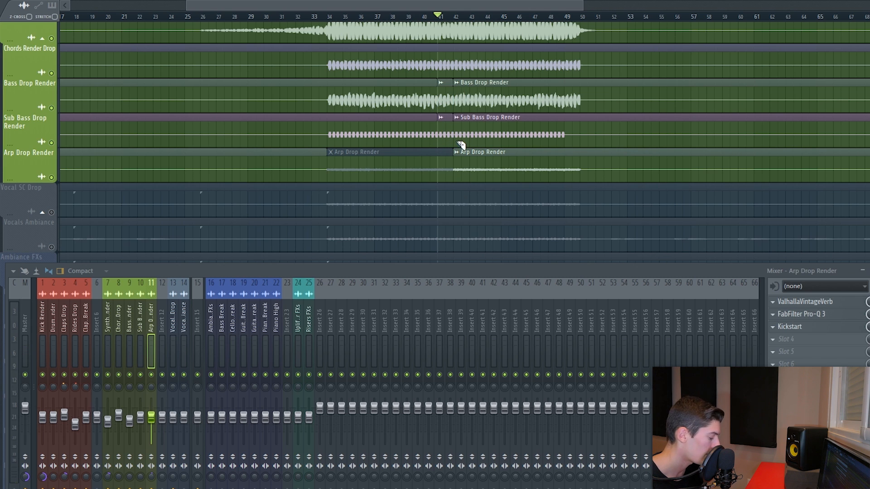
key(space)
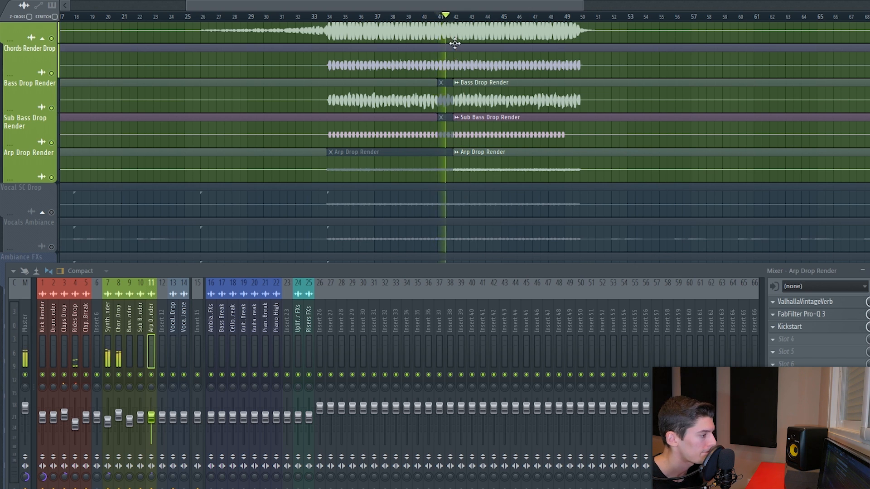
- Raise the Arp Drop Render fader slightly during playback and toggle its solo on and off
scroll(466, 17, up, 4)
scroll(465, 17, down, 5)
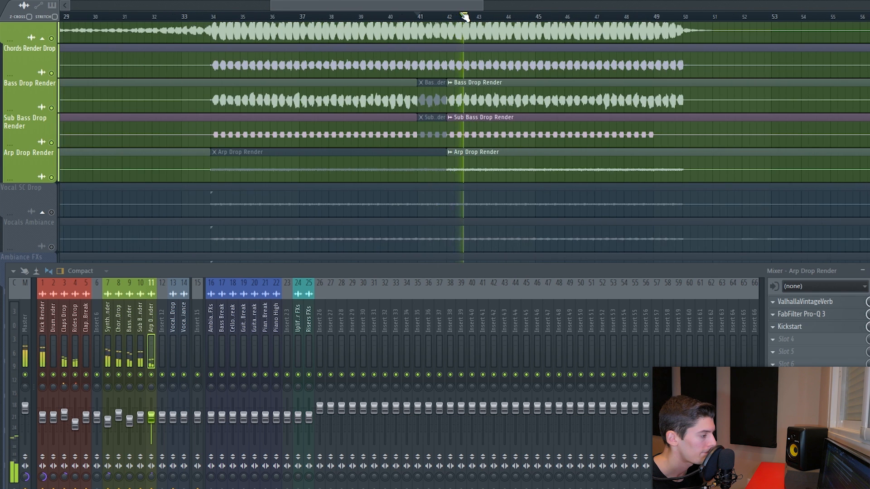
key(space)
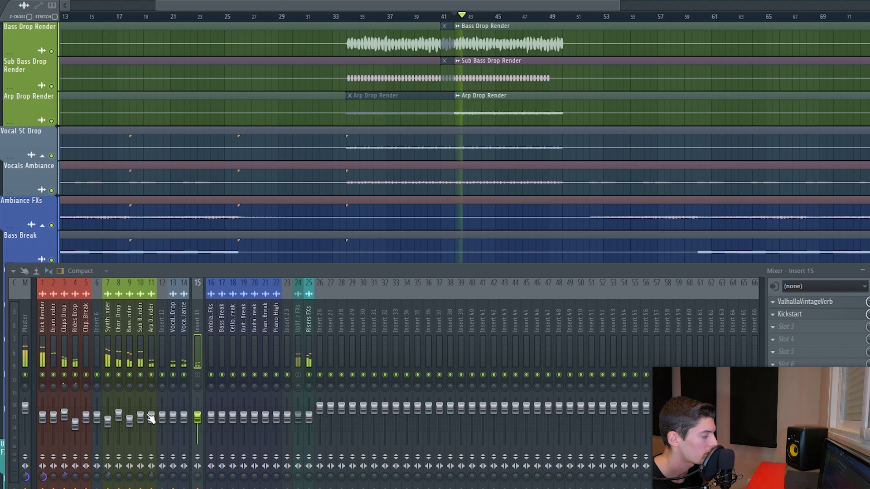
drag(150, 418, 151, 411)
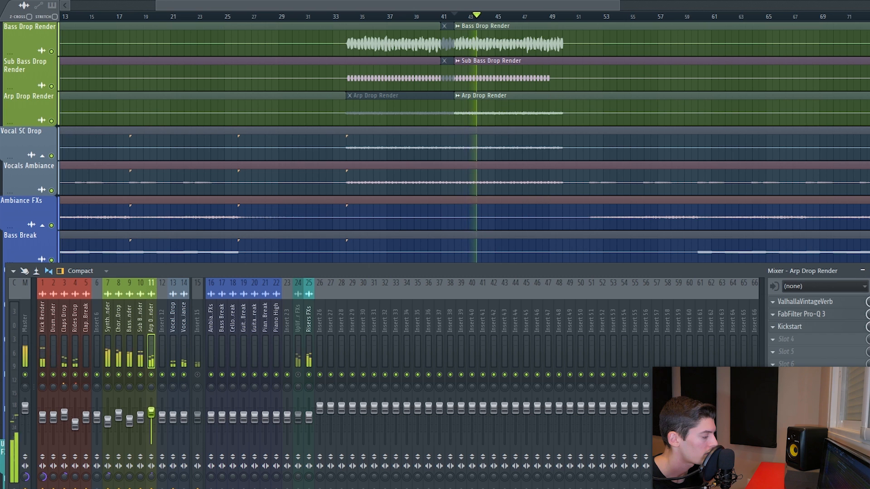
right_click(152, 375)
right_click(152, 375)
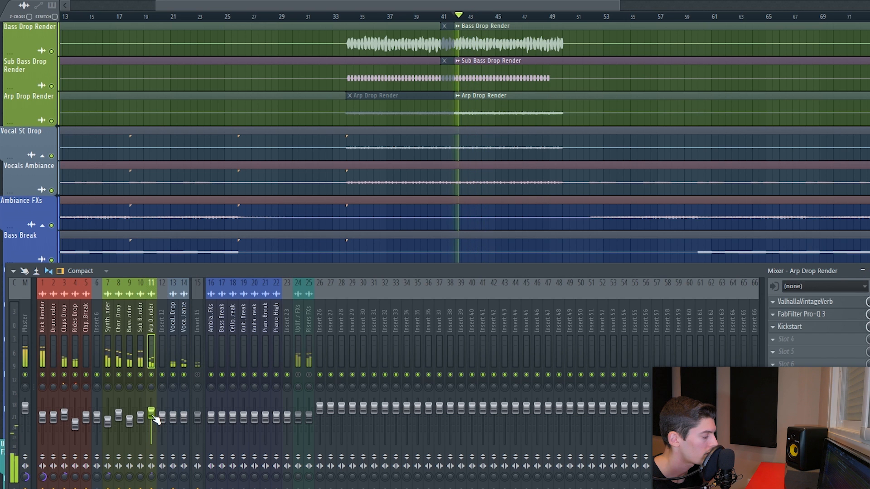
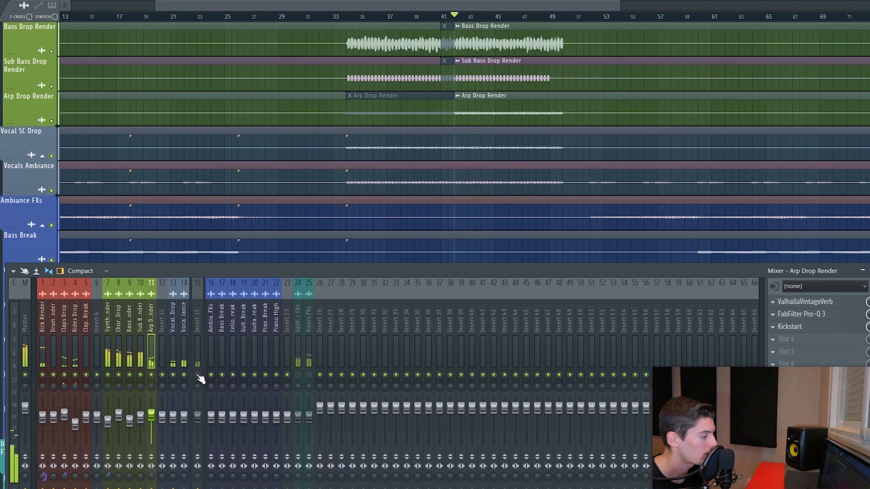
- Select mixer Insert 15 and lower its fader slightly while the drop plays
key(space)
click(199, 420)
key(space)
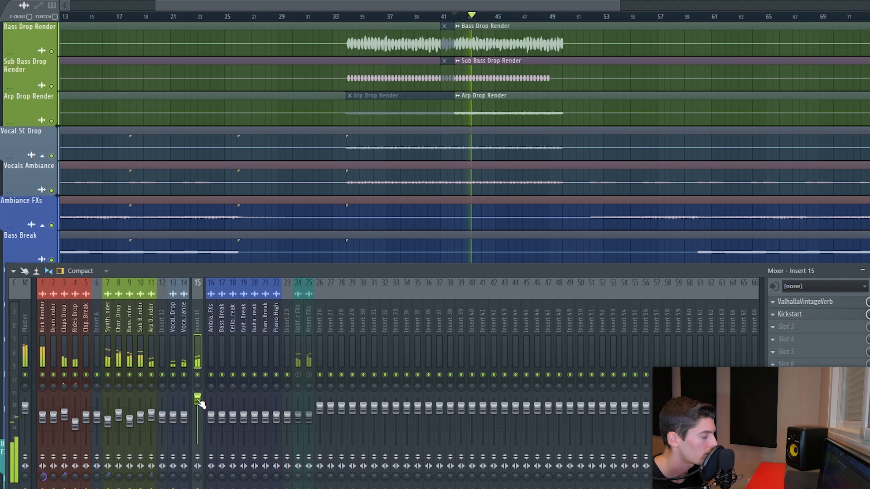
drag(197, 409, 198, 416)
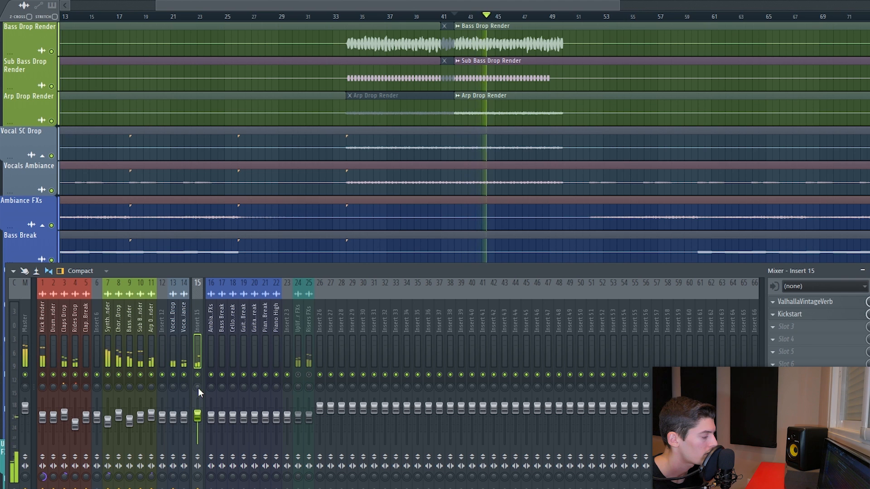
- Load FabFilter Pro-Q 3 into the third effect slot of Insert 15
click(198, 375)
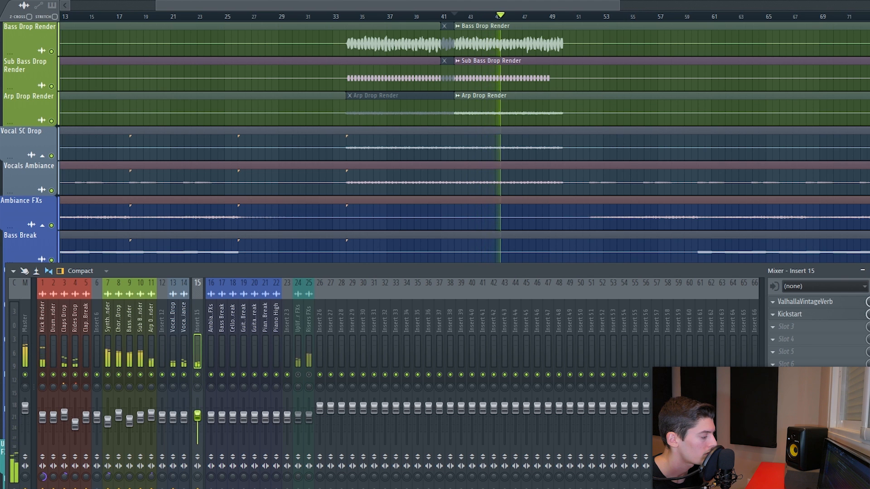
key(space)
ctrl+click(198, 374)
click(804, 326)
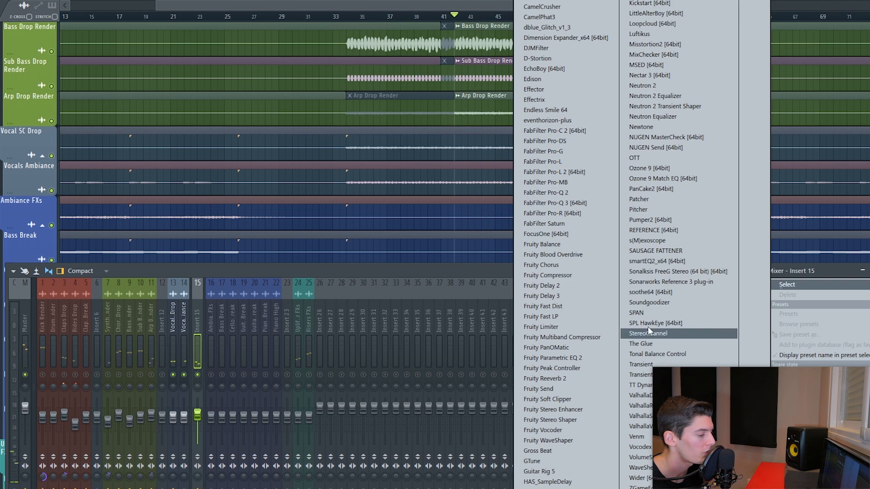
click(547, 223)
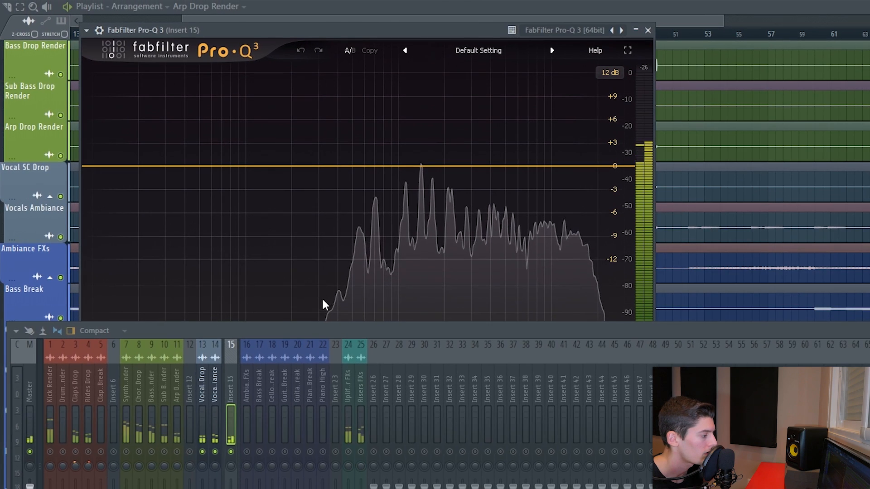
- Add a high shelf boost of about +5.9 dB at about 8350 Hz with Q around 0.77
drag(332, 331, 330, 369)
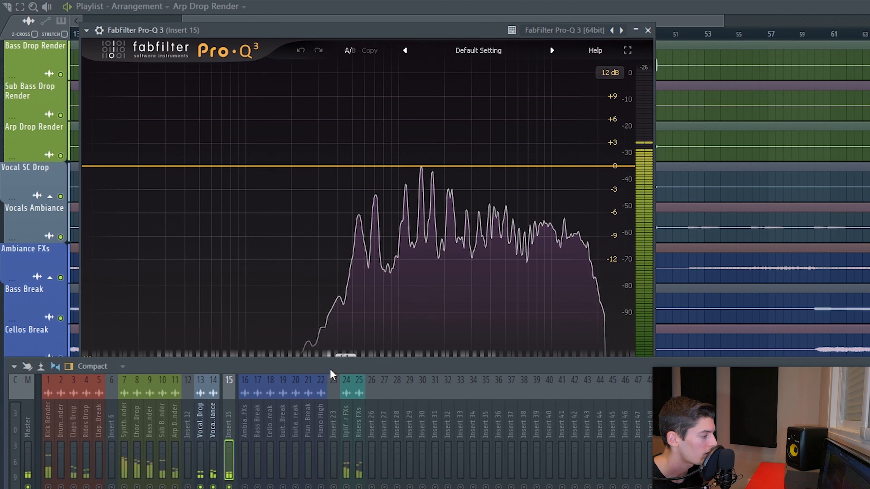
drag(574, 167, 534, 139)
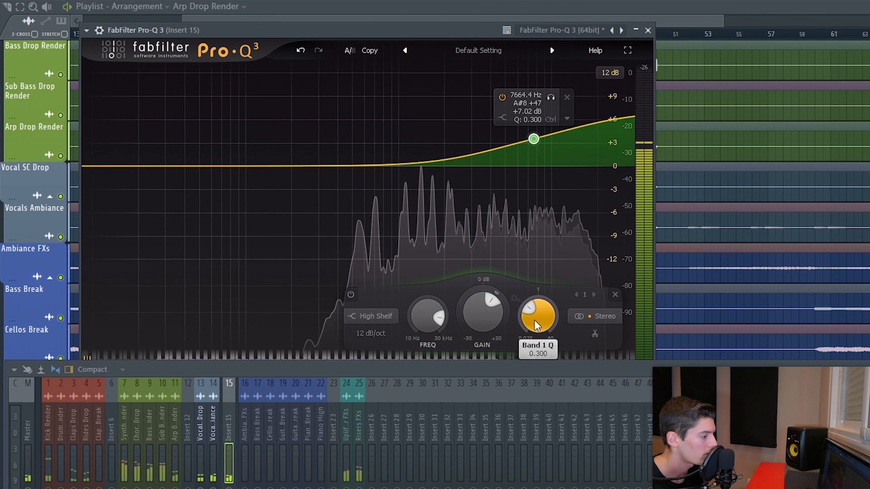
drag(535, 320, 535, 299)
drag(535, 139, 541, 148)
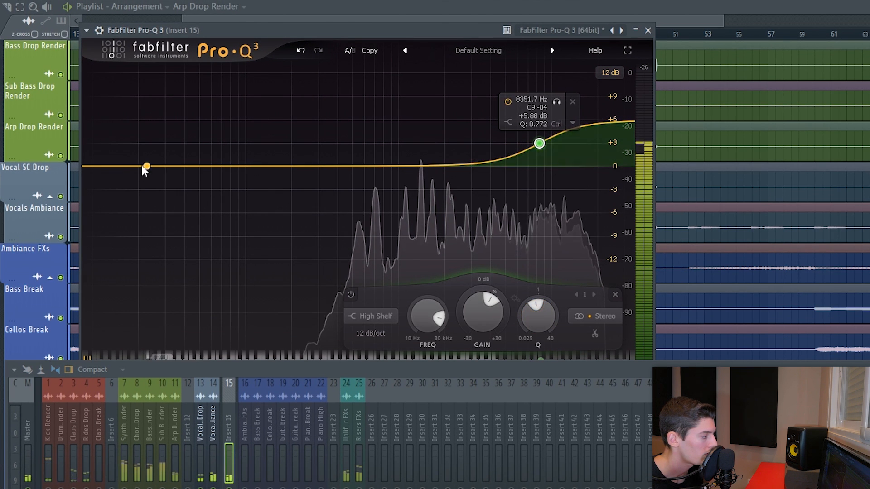
- Add a low cut at about 212 Hz with an 18 dB/oct slope, then close Pro-Q 3
click(113, 167)
drag(114, 166, 295, 163)
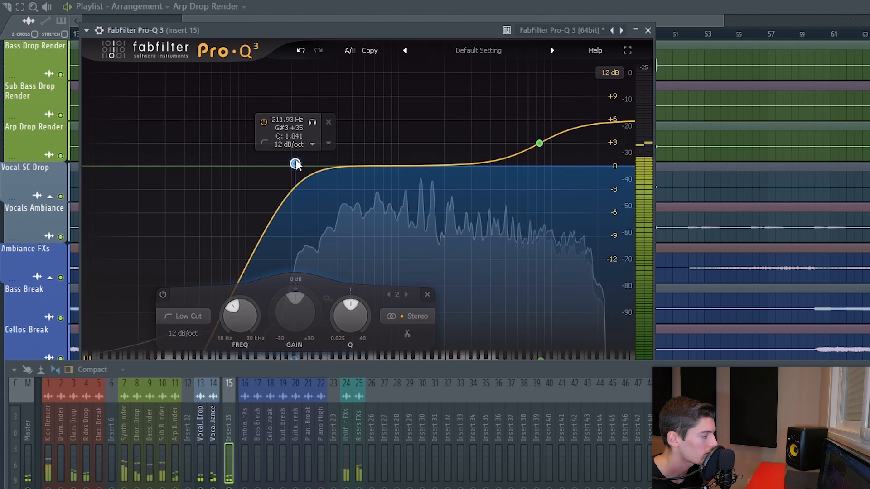
click(183, 333)
click(202, 376)
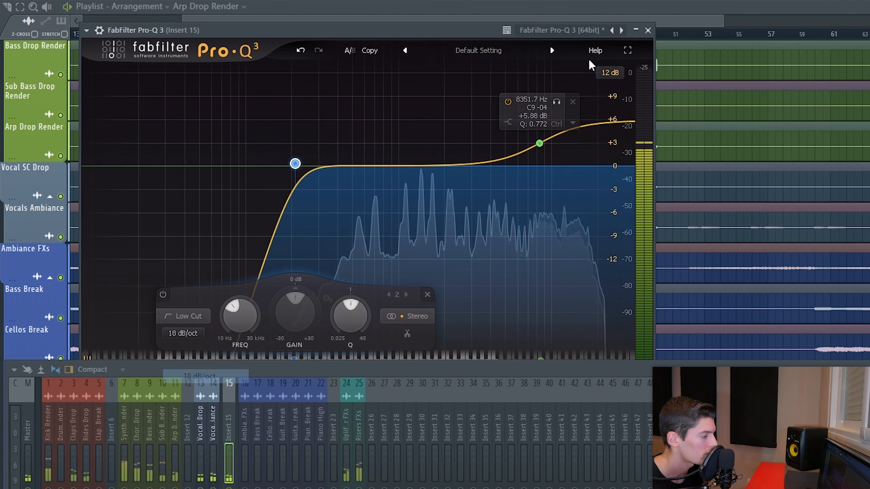
click(648, 30)
- Play the drop while selecting the synth channel and Insert 15 in the mixer
click(167, 346)
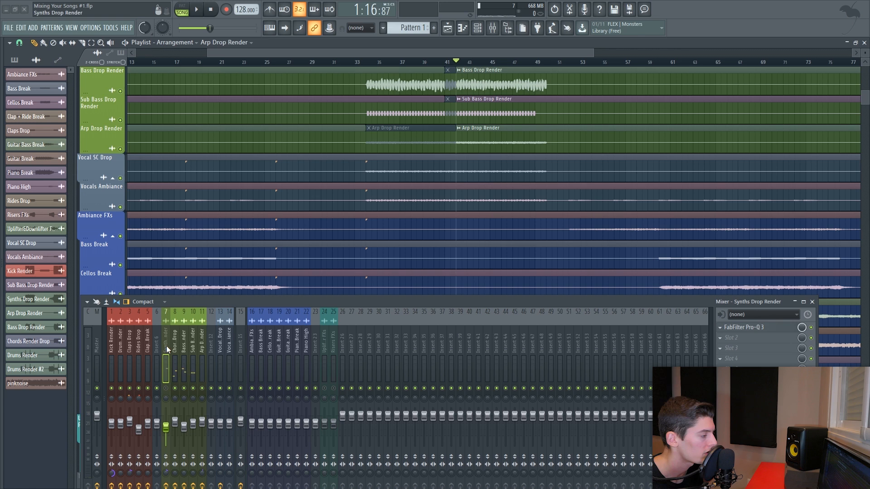
key(space)
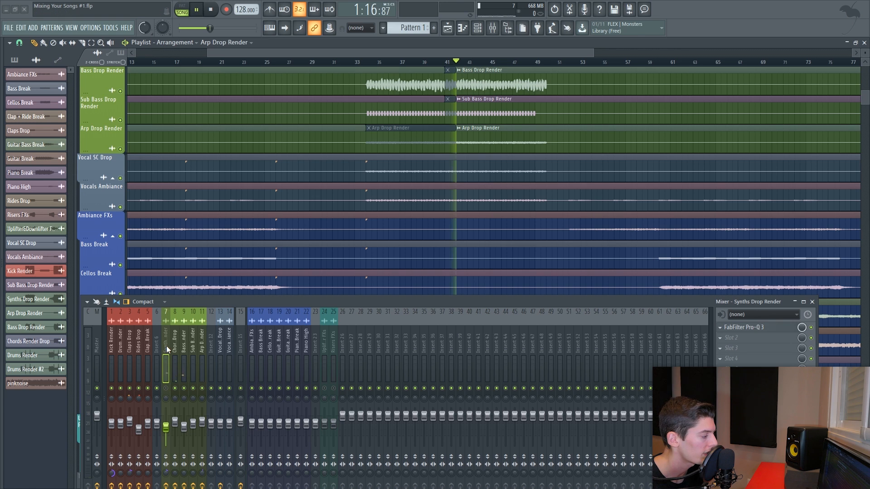
click(243, 391)
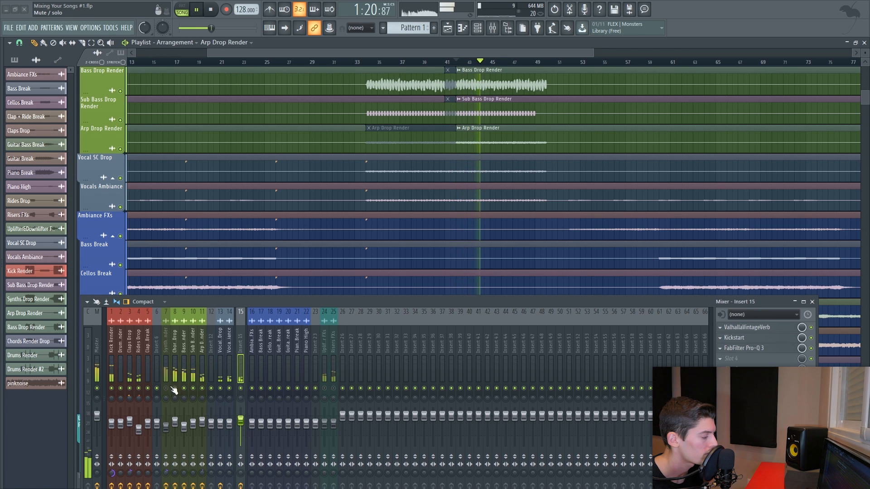
key(space)
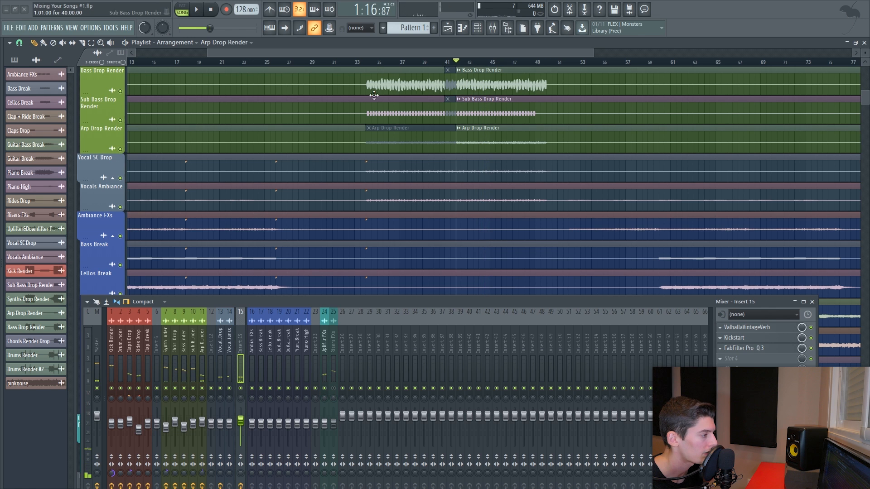
- Scroll down to the FX tracks, play the section and select the Uplifter&Downlifter FX mixer channel
scroll(340, 159, down, 4)
scroll(381, 165, down, 4)
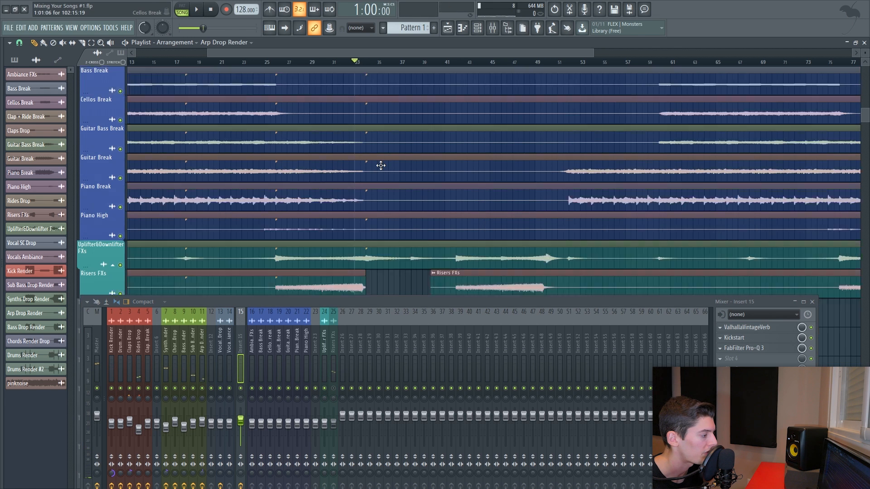
key(space)
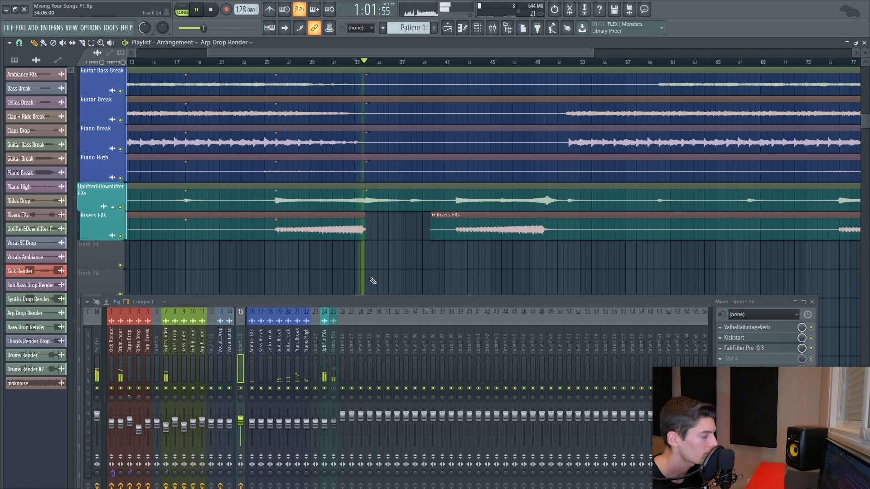
click(325, 428)
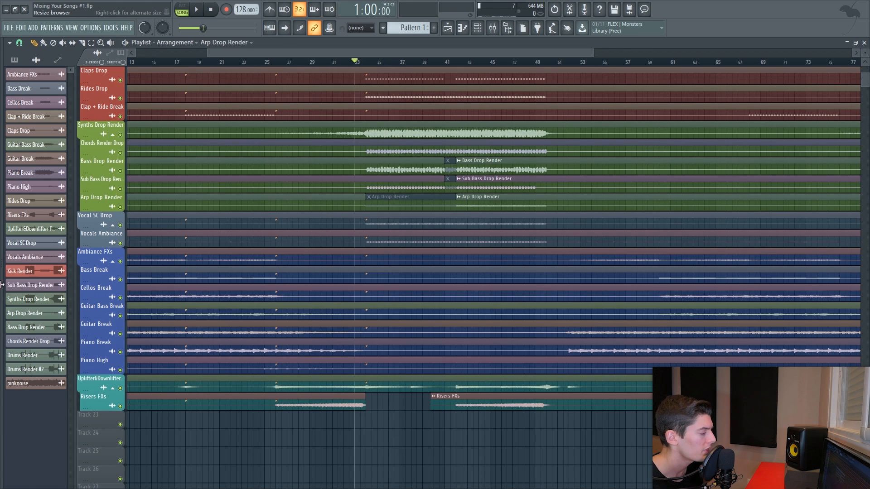
- Browse the Wildcrow Sample Pack FX White Noise samples and place Wildcrow White Noise 04 on Track 23 at the drop
drag(2, 285, 120, 279)
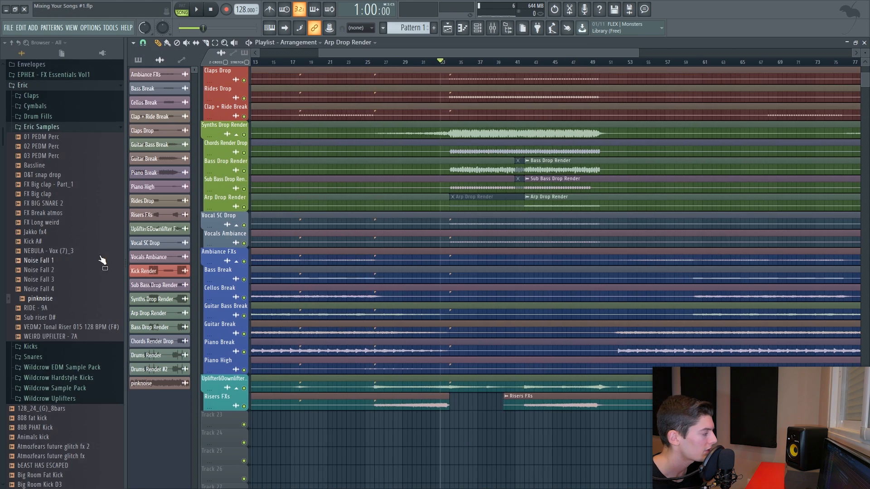
click(44, 127)
click(48, 179)
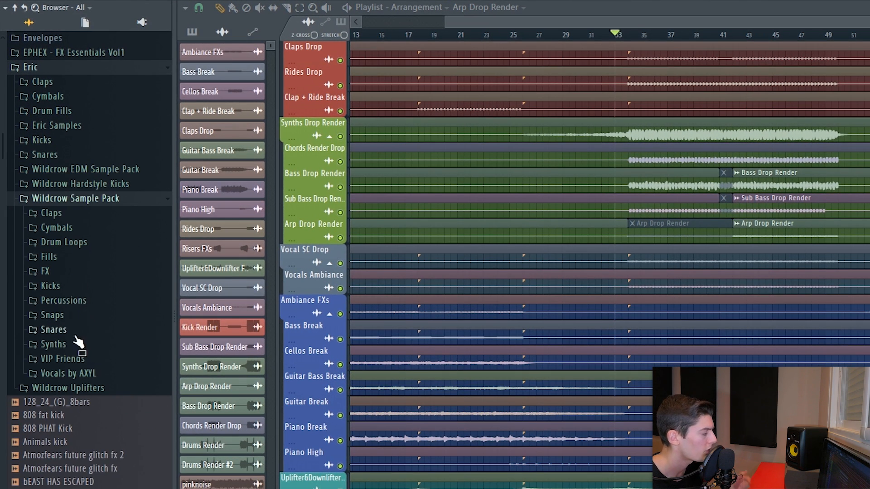
click(46, 271)
click(86, 416)
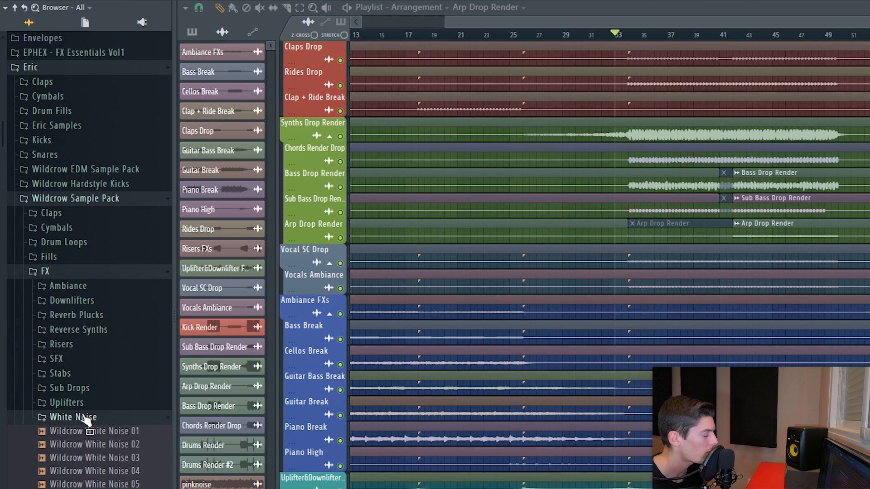
scroll(95, 360, down, 3)
click(121, 313)
click(120, 328)
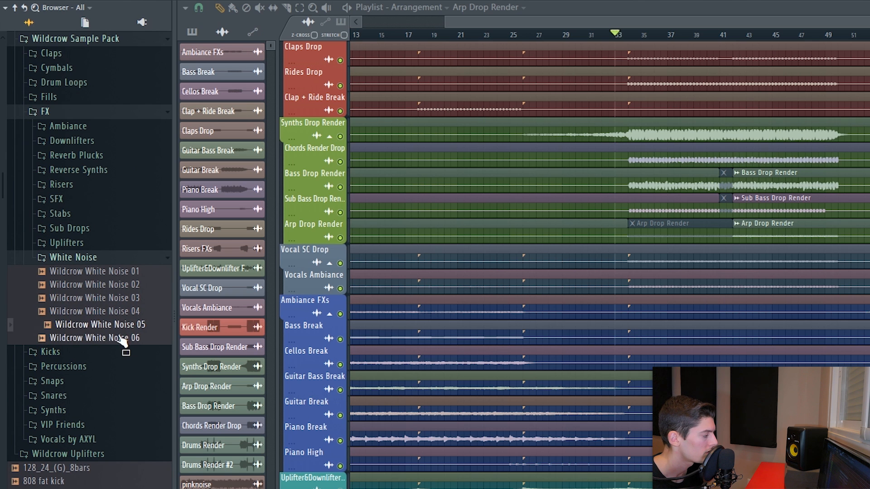
click(120, 338)
drag(108, 313, 387, 460)
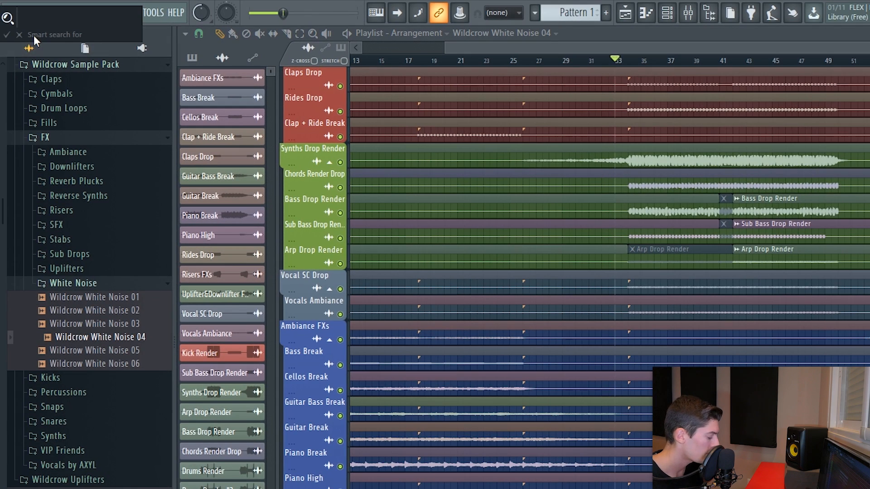
- Search the browser for crowd and place VEC4 Crowd Effects 04 - 4A on Track 24 at the drop
click(33, 35)
text(crowd)
key(Return)
drag(90, 227, 473, 457)
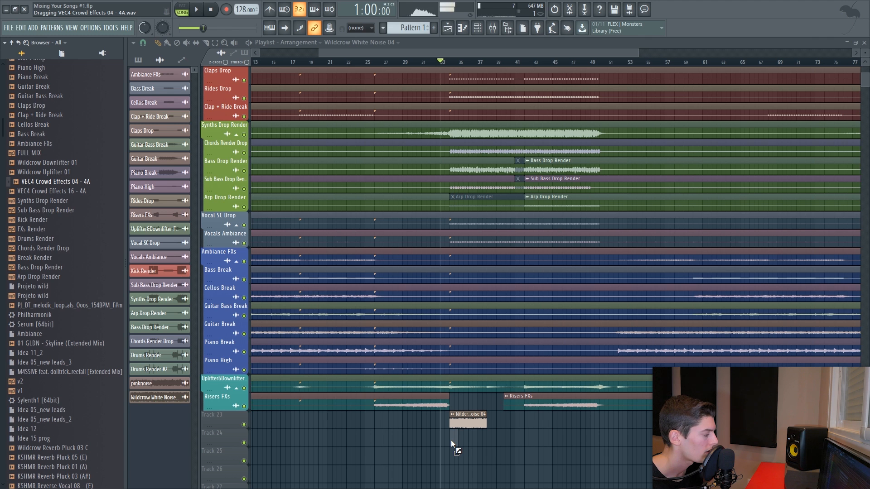
- Copy the white noise clip to make a second section after the first
drag(451, 441, 451, 441)
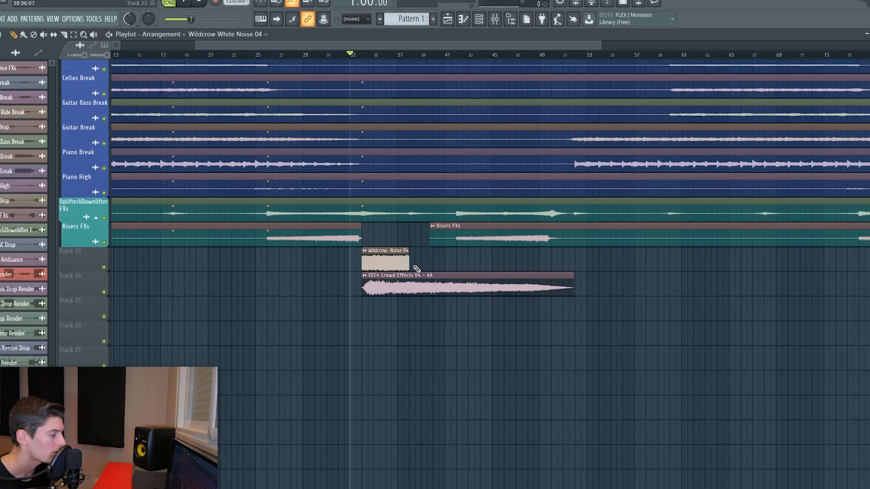
click(411, 268)
drag(438, 280, 501, 278)
ctrl+click(484, 415)
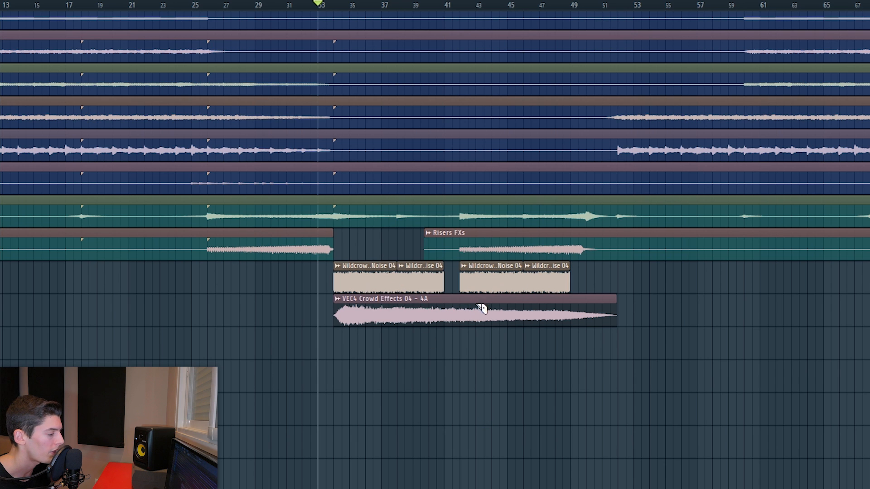
- Cut the crowd effects clip into two sections matching the white noise clips
key(p)
right_click(341, 311)
mouse_move(359, 312)
mouse_down()
mouse_move(343, 313)
mouse_move(505, 314)
mouse_up()
key(p)
right_click(456, 317)
- Route the Wildcrow White Noise 04 channel to mixer insert 28 with Kickstart, then close the plugin
double_click(383, 279)
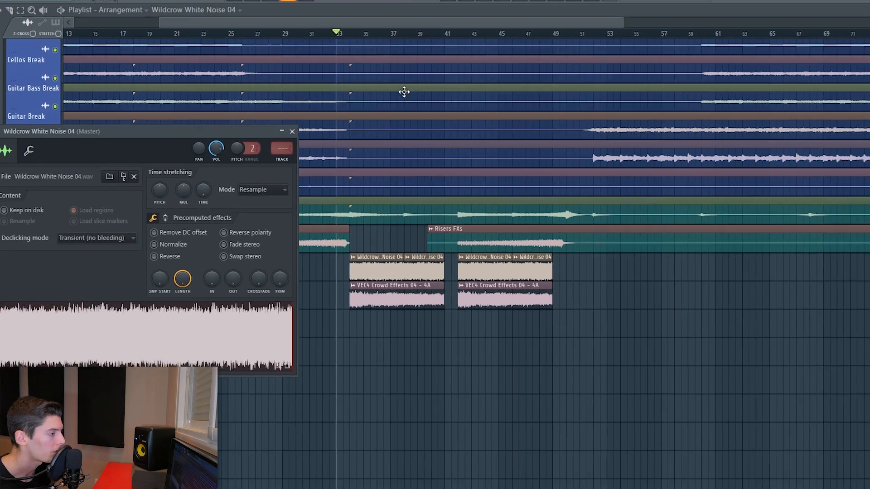
click(491, 29)
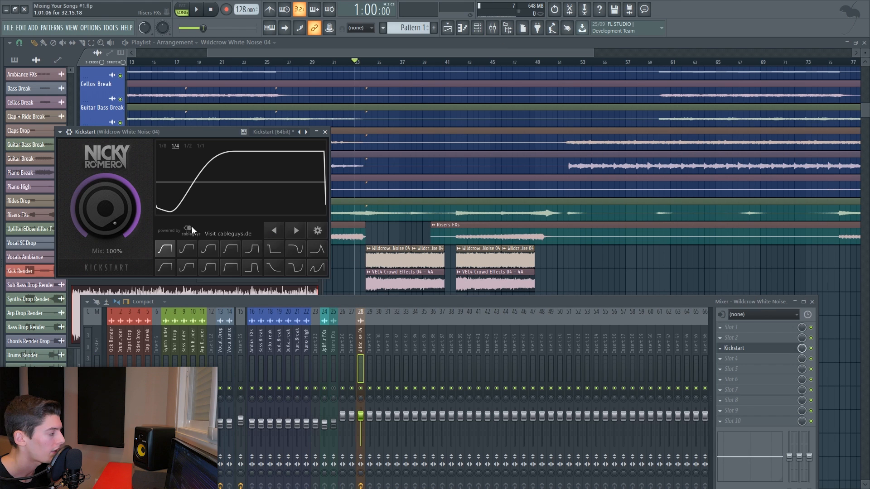
click(324, 132)
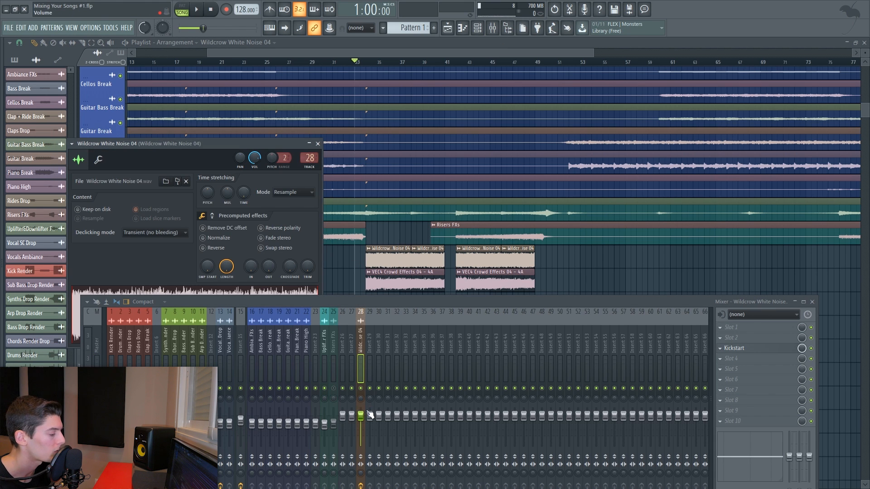
- Play the drop and lower the VEC4 Crowd Effects channel volume slightly
key(space)
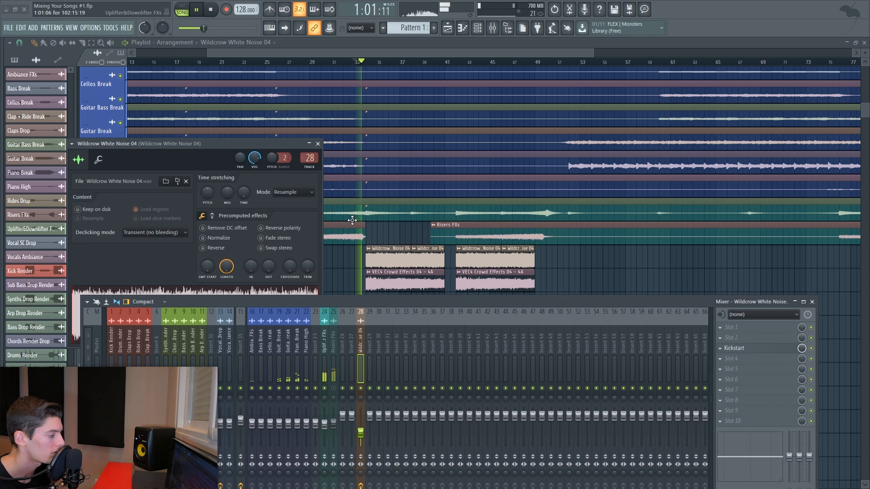
scroll(381, 191, down, 1)
key(space)
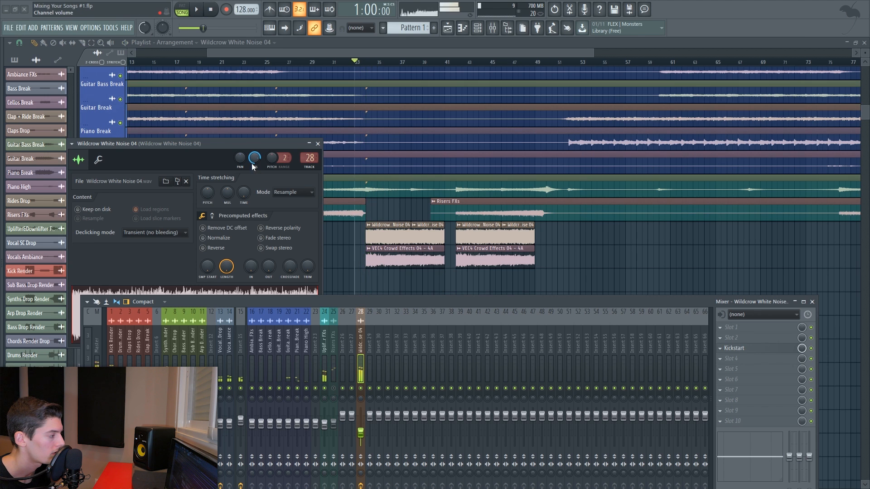
double_click(368, 252)
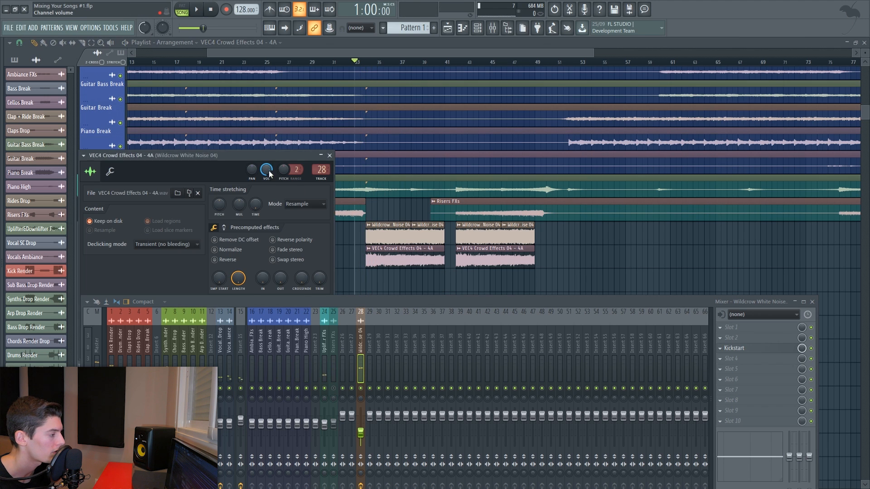
drag(266, 170, 266, 172)
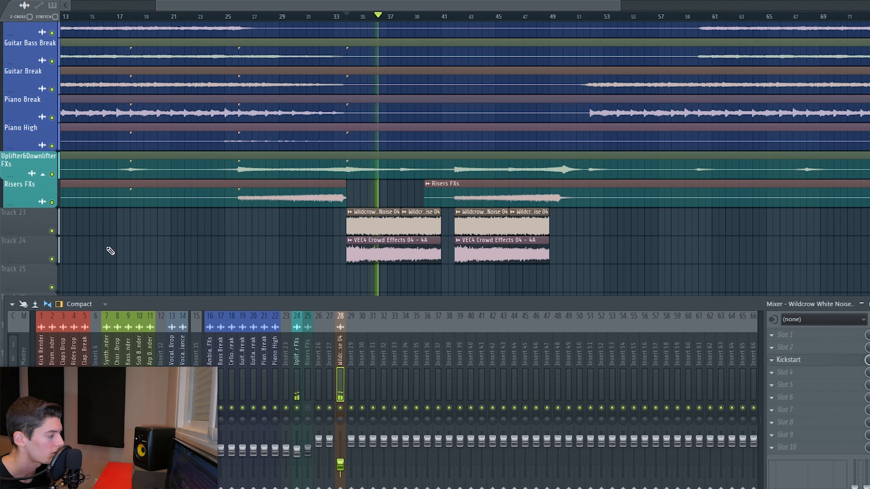
- Toggle the white noise and crowd tracks' mutes during playback to compare them
click(52, 232)
click(53, 232)
double_click(376, 228)
click(289, 115)
click(52, 260)
key(space)
key(space)
click(52, 260)
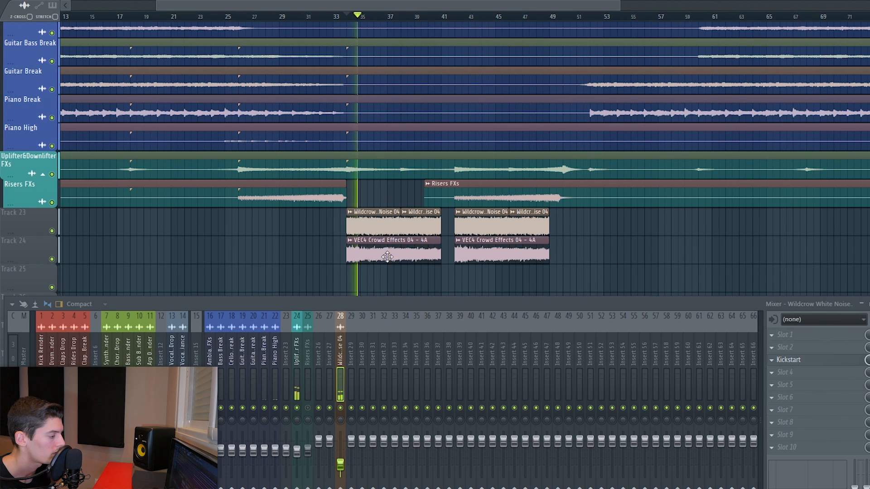
double_click(386, 256)
click(303, 129)
click(53, 231)
click(52, 232)
key(space)
- Insert FabFilter Pro-Q 3 on the white noise mixer channel and slightly lower its high end
click(772, 348)
mouse_move(786, 285)
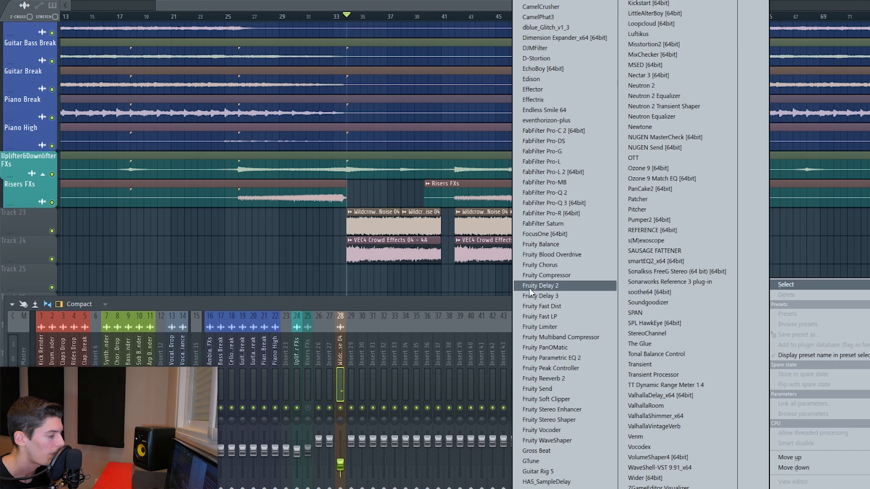
click(552, 205)
key(space)
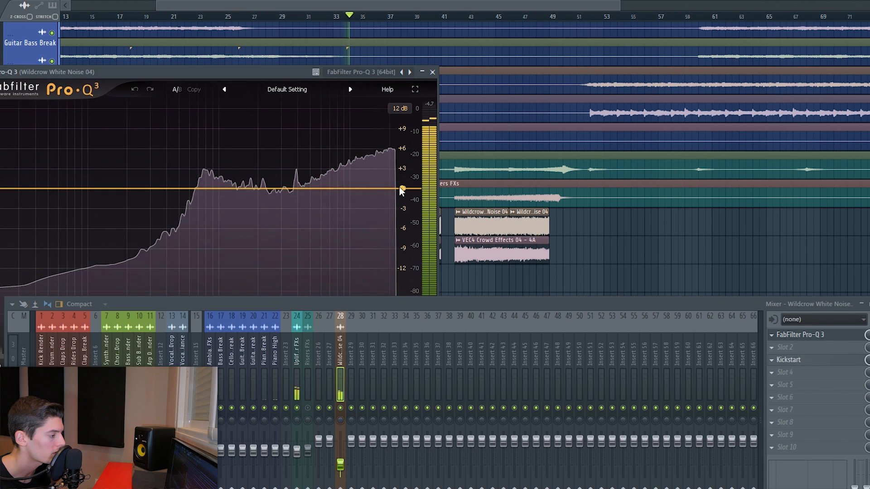
drag(399, 189, 390, 201)
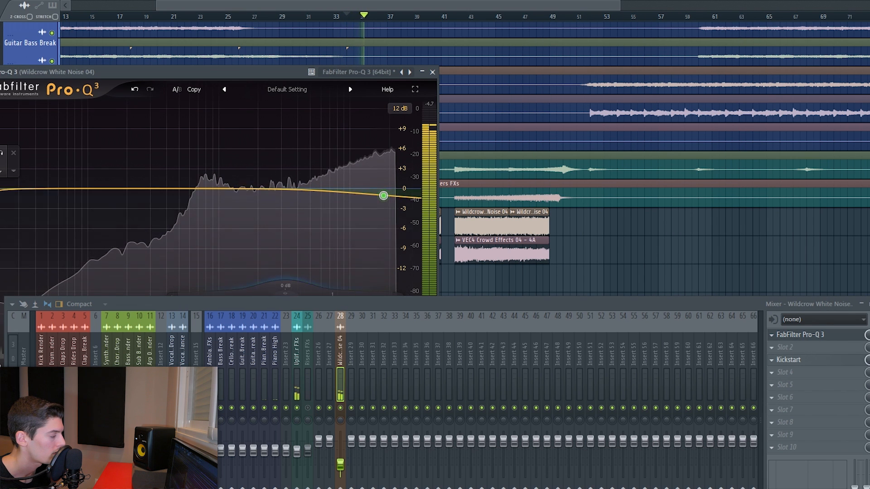
- Add a low cut with a 24 dB/oct slope at about 264 Hz
click(115, 189)
drag(116, 190, 131, 190)
drag(112, 305, 101, 364)
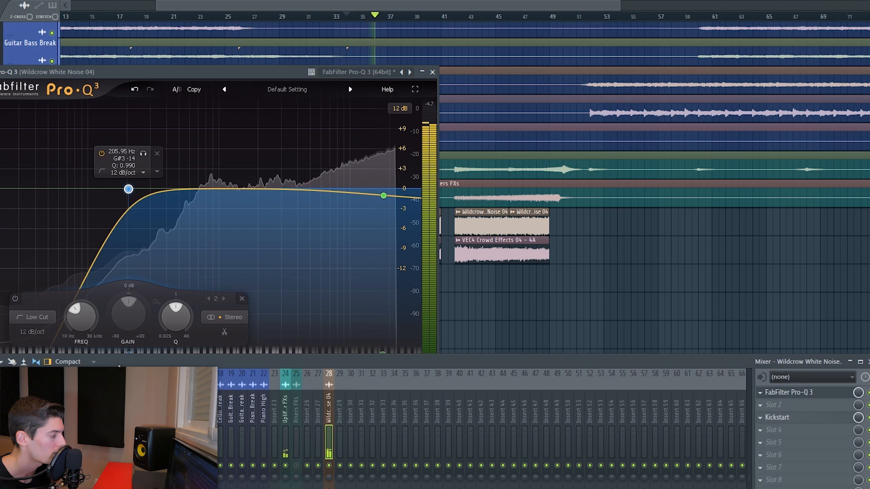
click(33, 333)
click(46, 380)
drag(128, 189, 143, 192)
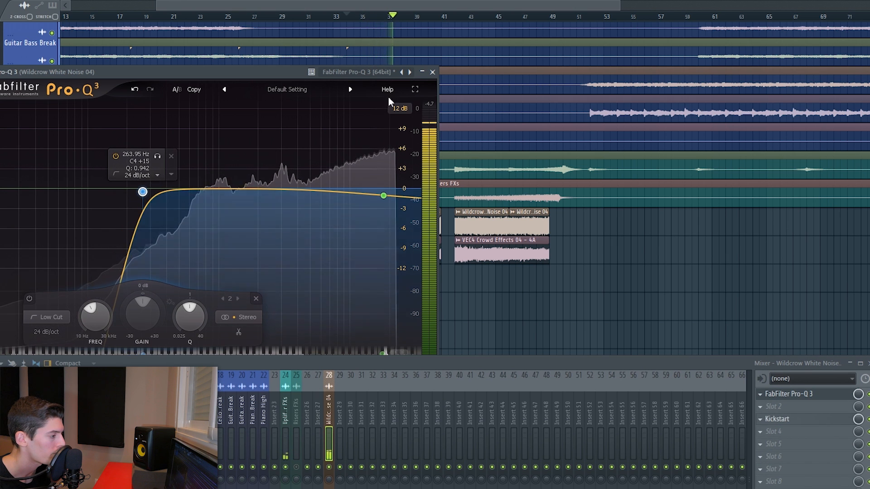
- Add the Wildcrow Downlifter 01 sample on the track below the crowd effects at the drop start and preview it
click(433, 73)
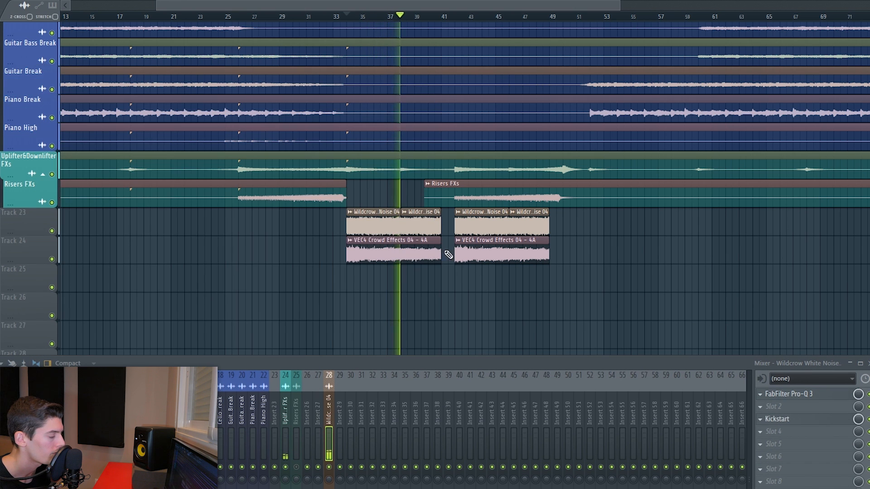
click(330, 469)
key(space)
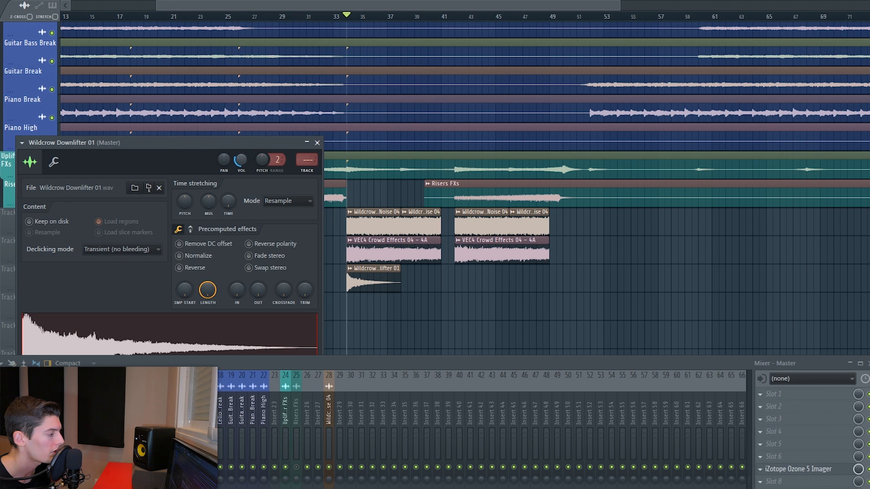
key(space)
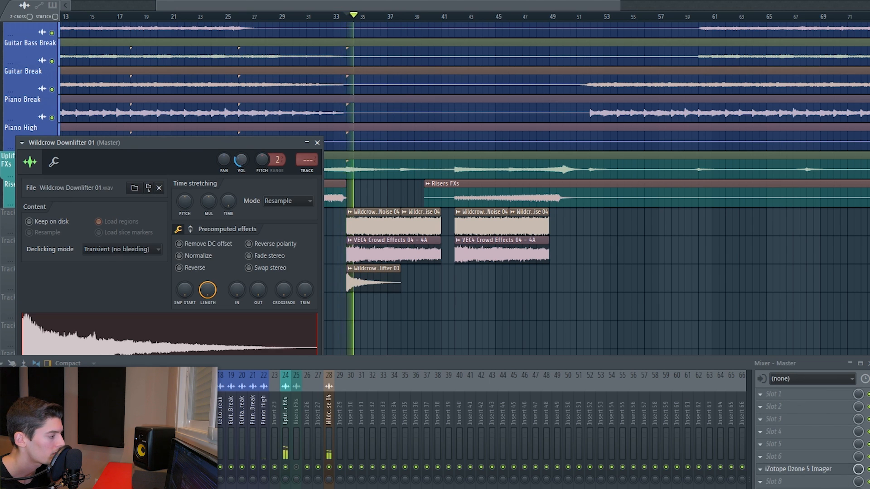
key(Escape)
key(space)
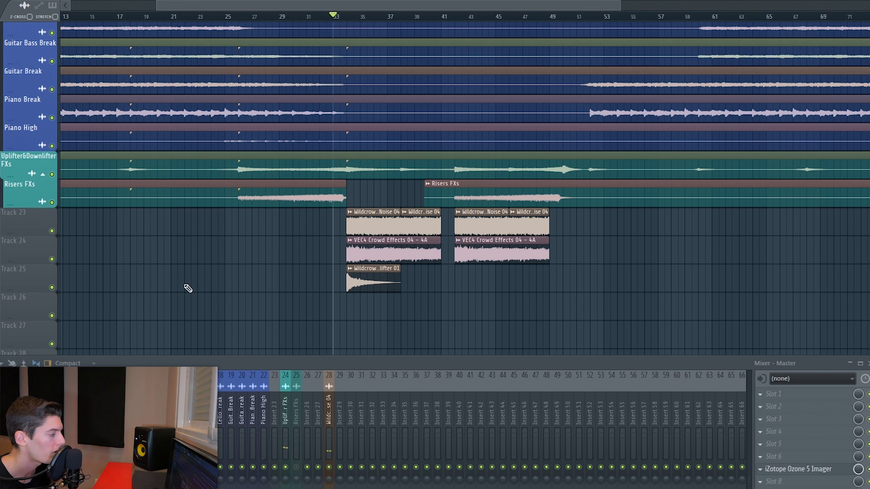
- Mute and unmute the white noise, crowd and downlifter tracks during playback to compare them
click(52, 230)
click(51, 259)
click(52, 288)
key(space)
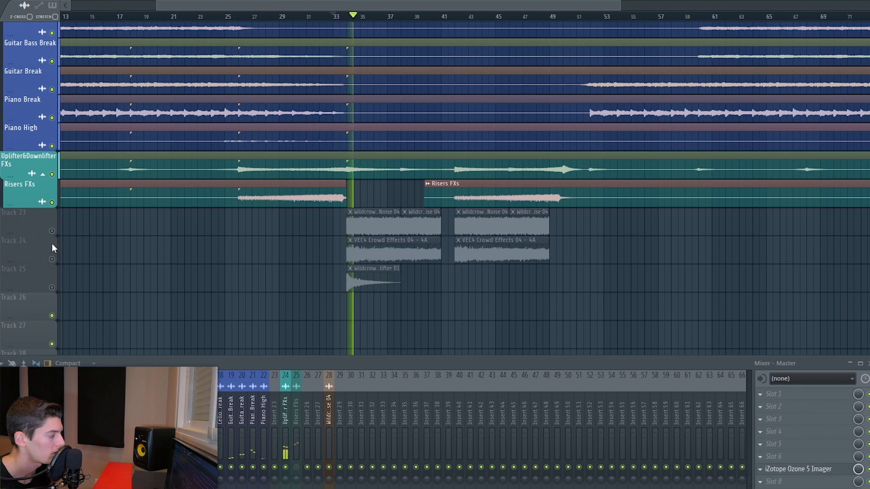
click(52, 230)
click(52, 260)
click(51, 287)
key(space)
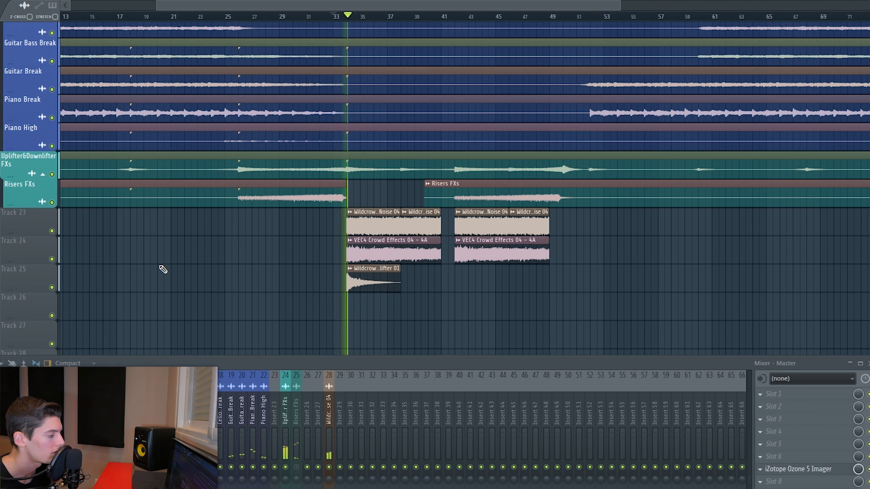
- Copy the downlifter clip to the start of the second drop
drag(453, 282, 467, 282)
double_click(467, 282)
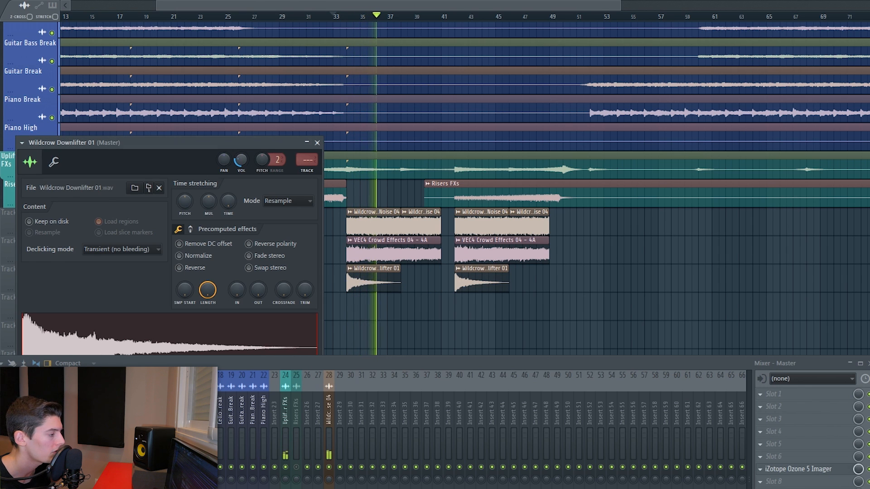
click(317, 143)
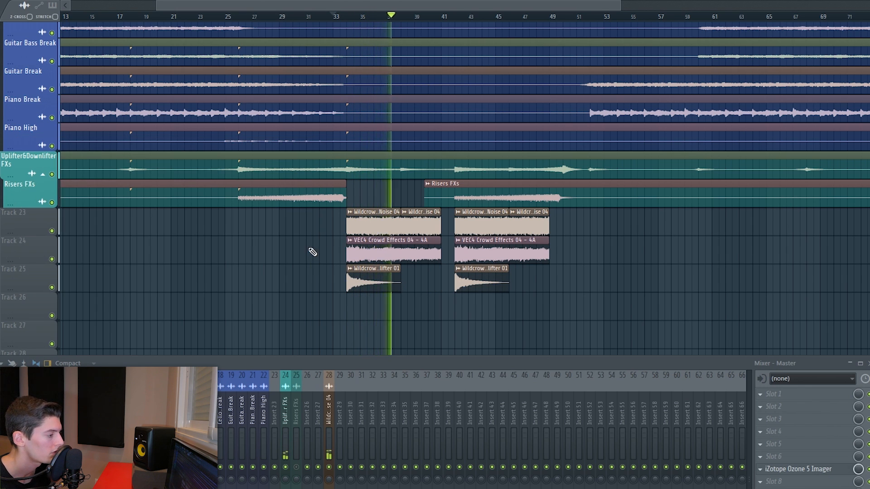
click(444, 19)
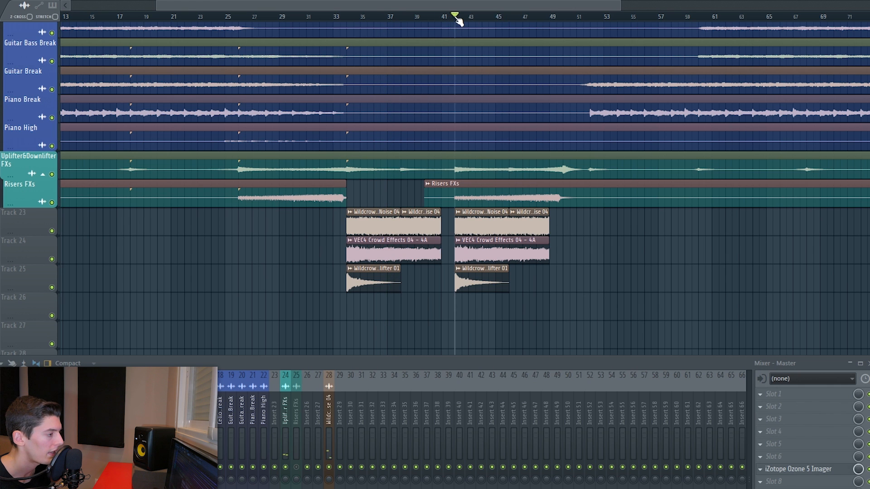
scroll(544, 20, up, 2)
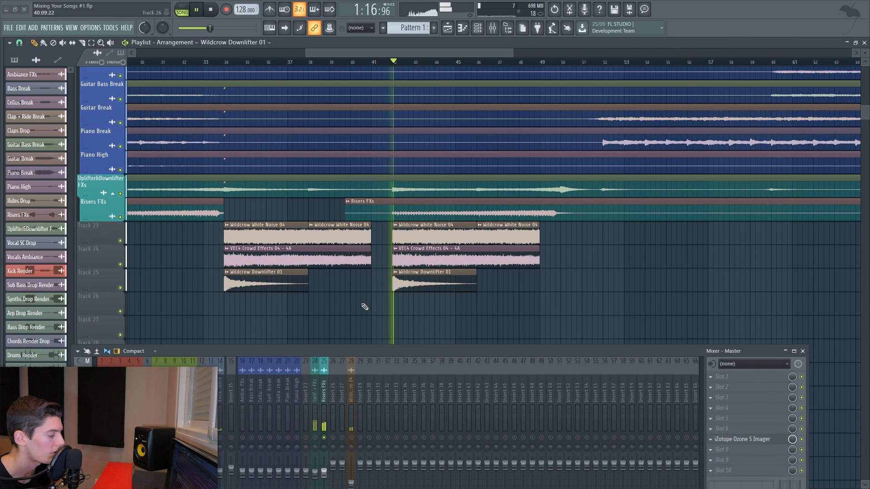
- Insert FabFilter Pro-Q 3 on the Risers FXs channel, add a low cut and a cut of about 1.9 dB near 566 Hz
click(324, 392)
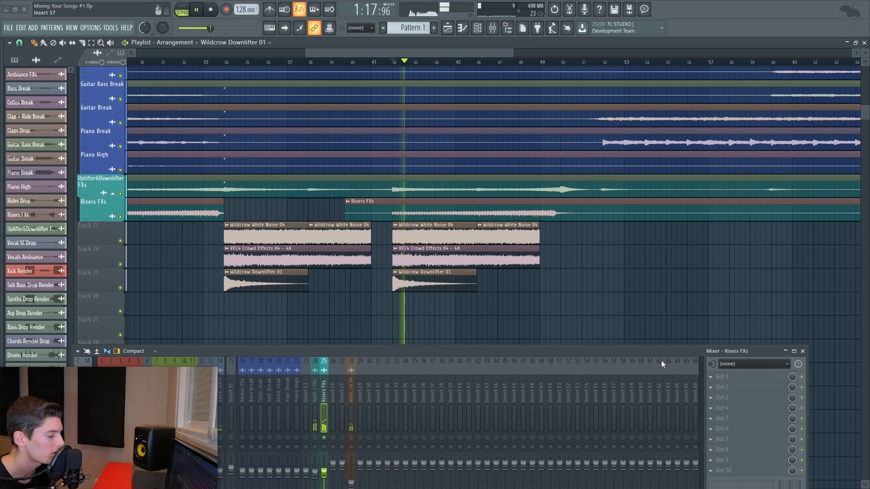
click(725, 380)
click(521, 223)
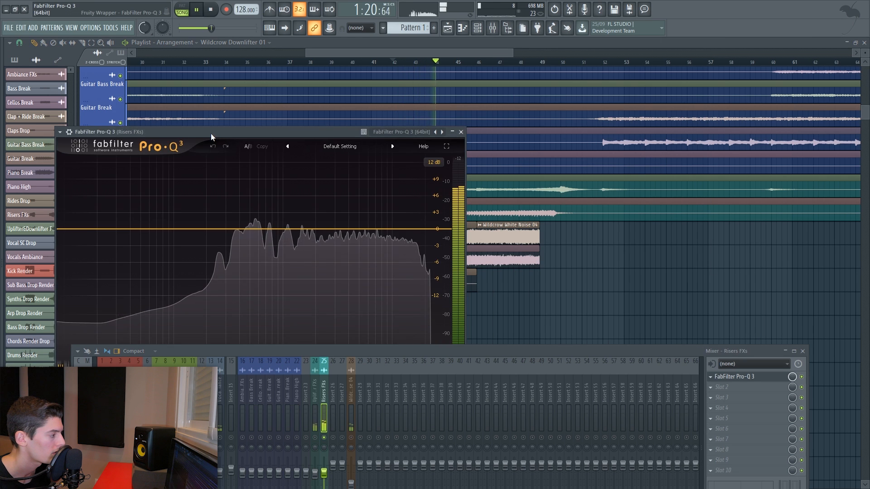
drag(211, 137, 386, 64)
drag(248, 156, 369, 166)
click(273, 275)
click(283, 314)
drag(430, 155, 433, 170)
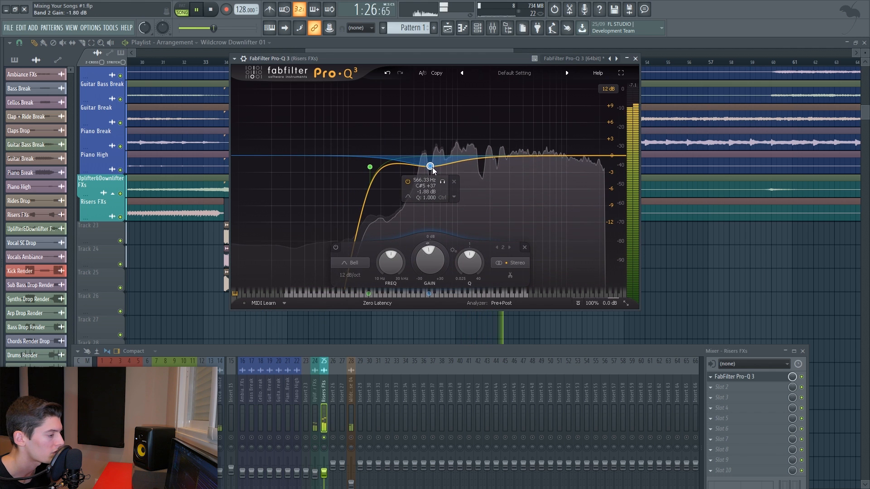
click(635, 58)
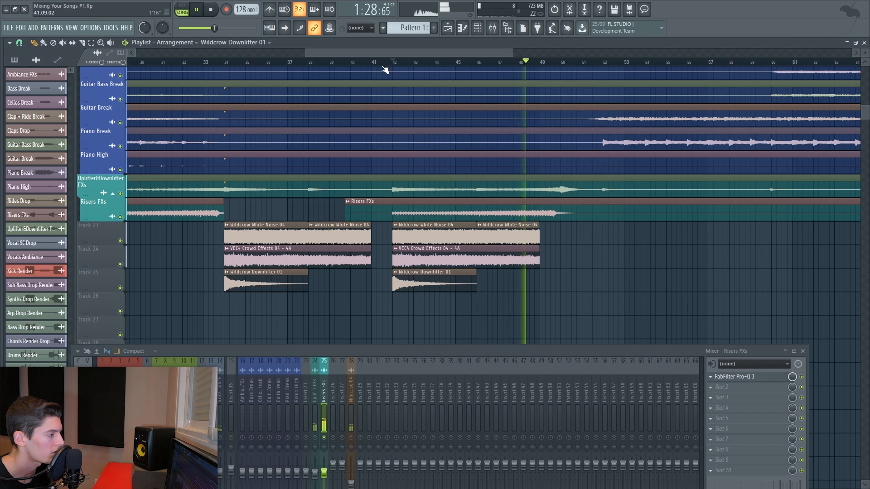
- Solo and mute the risers and white noise mixer channels during playback to compare them in context
key(space)
right_click(324, 438)
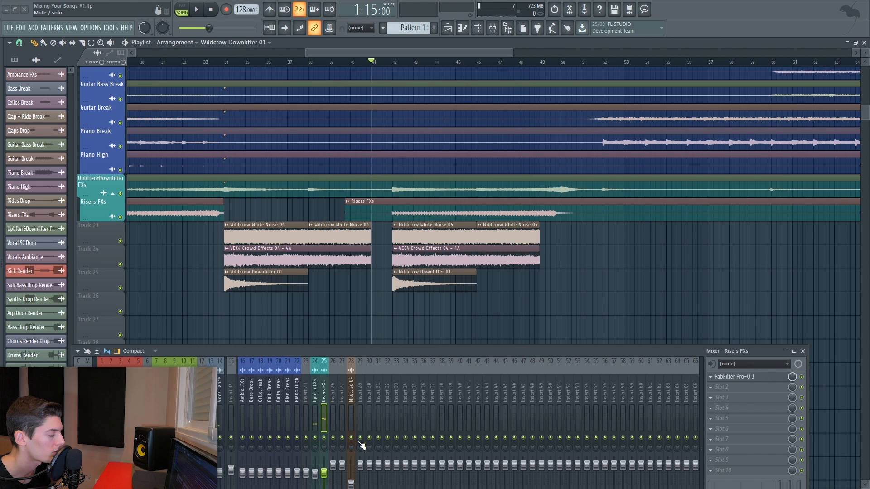
key(space)
drag(332, 352, 331, 276)
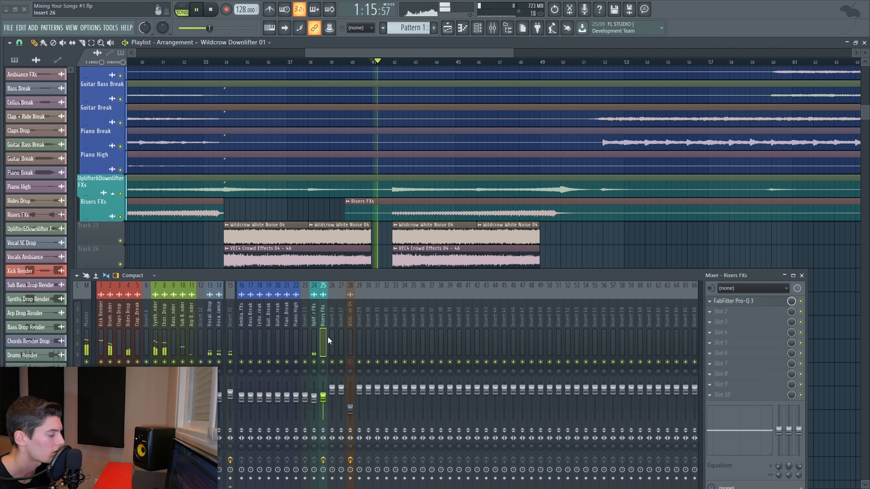
click(352, 361)
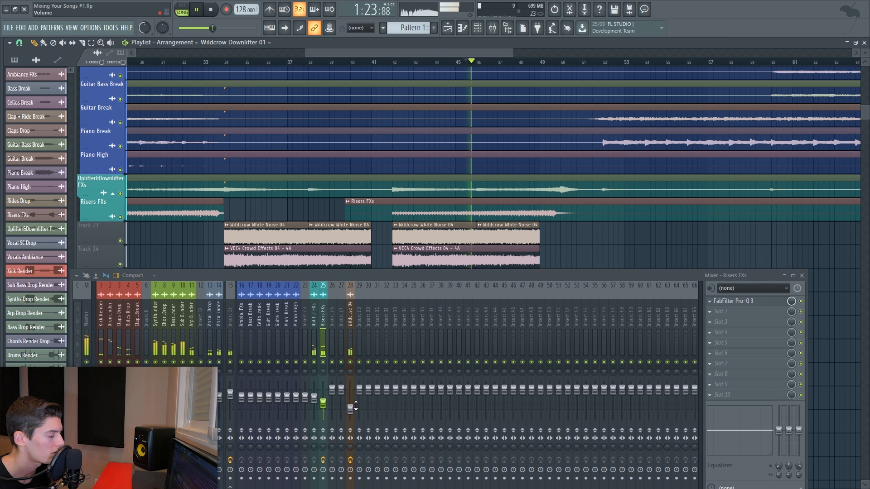
click(323, 362)
click(323, 362)
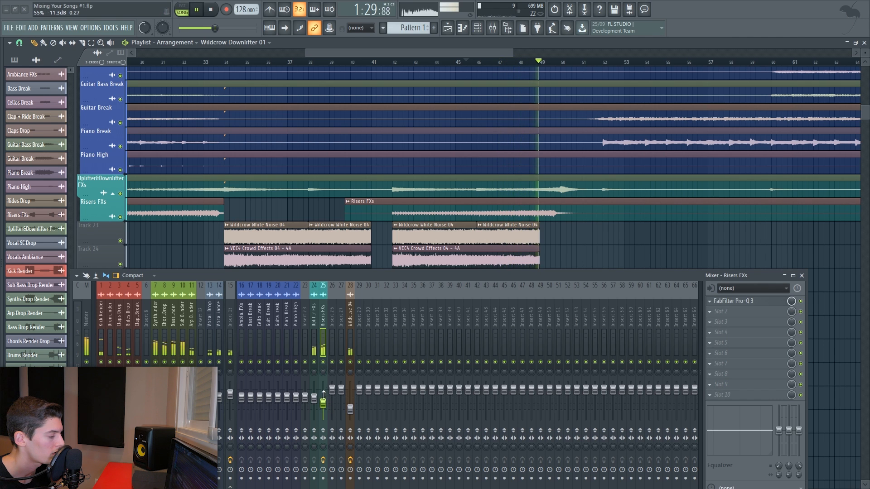
click(802, 276)
- Slice the Claps Drop and Rides Drop clips near bar 49 and delete the short section under the drum fill
scroll(594, 272, up, 6)
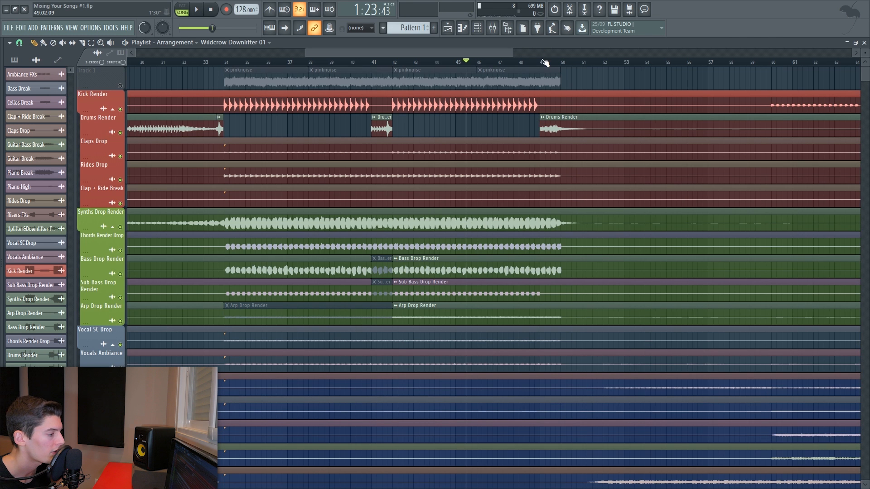
scroll(544, 63, up, 2)
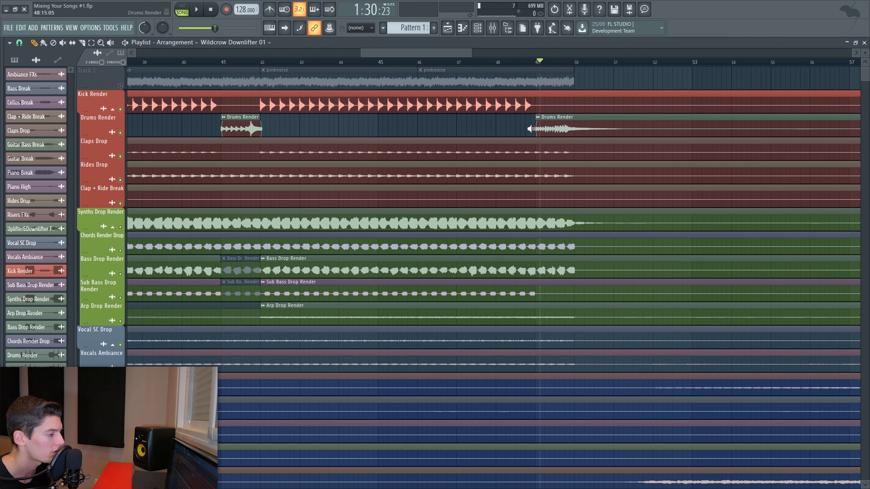
click(536, 130)
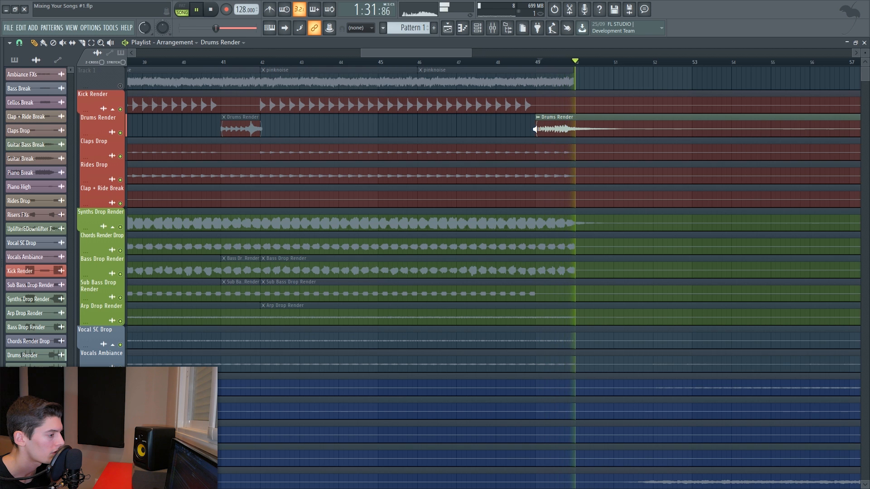
click(536, 129)
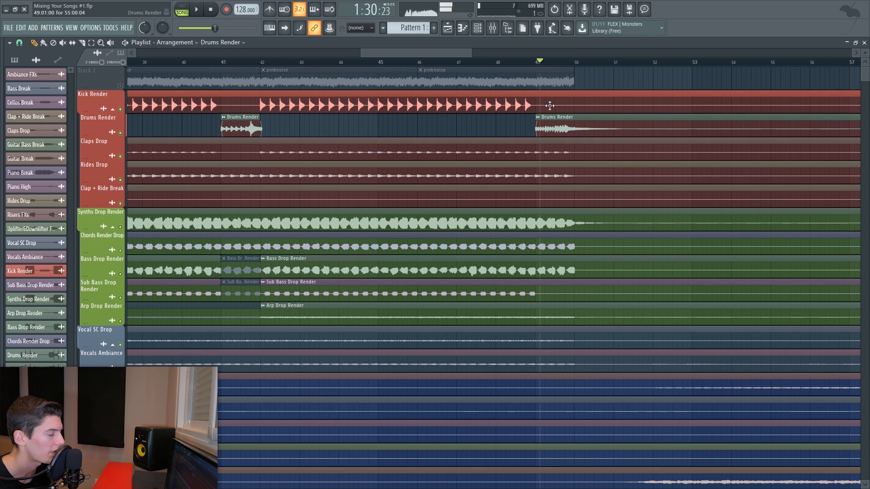
scroll(589, 67, down, 2)
click(563, 153)
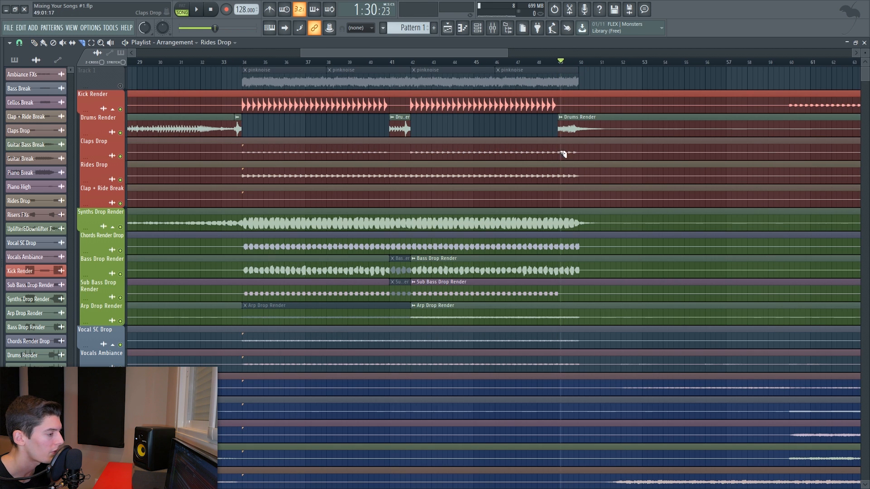
drag(561, 179, 561, 180)
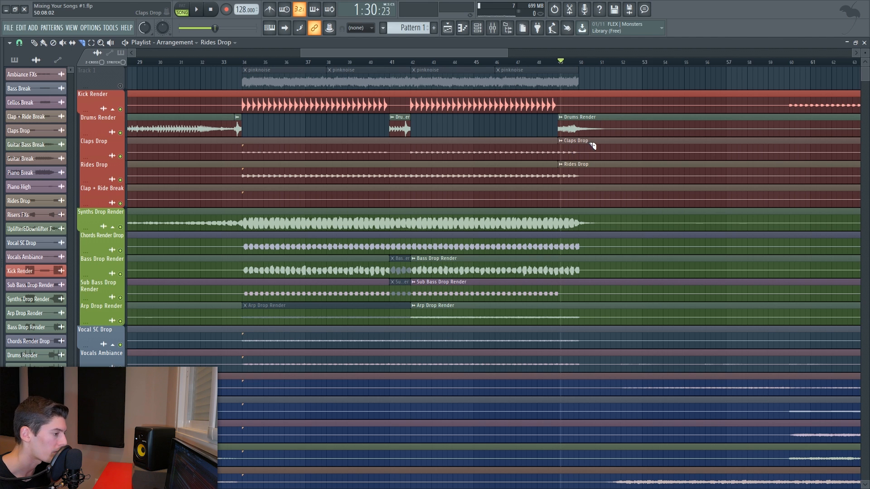
drag(590, 141, 591, 183)
right_click(578, 162)
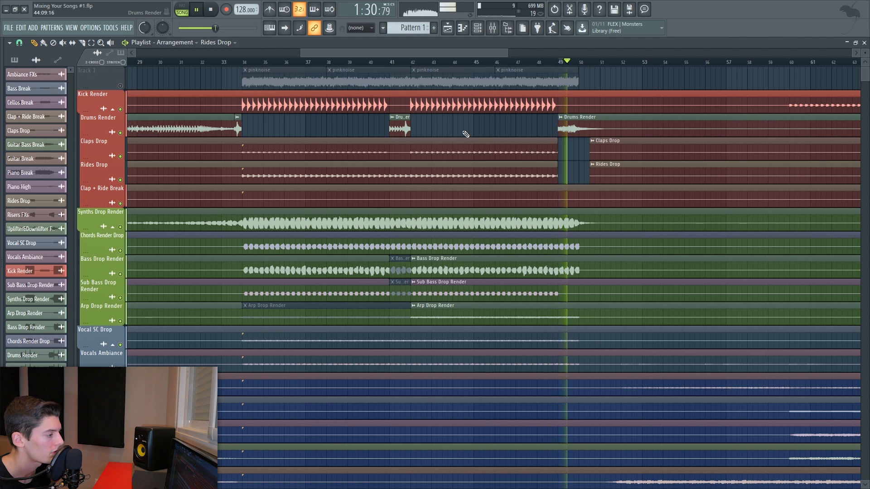
- Rework the Drums Render fill clips around bar 41 before the second drop and play the transition
click(393, 64)
key(space)
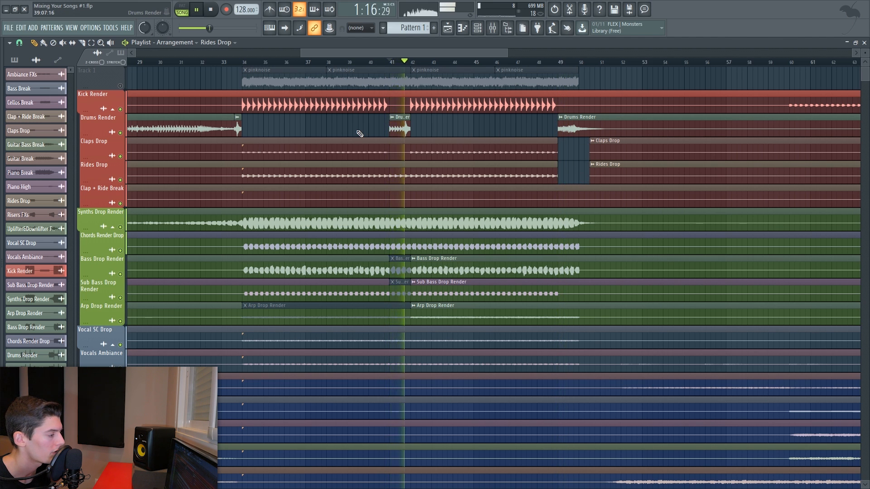
key(space)
drag(238, 129, 394, 128)
scroll(407, 61, up, 6)
drag(604, 125, 396, 127)
key(space)
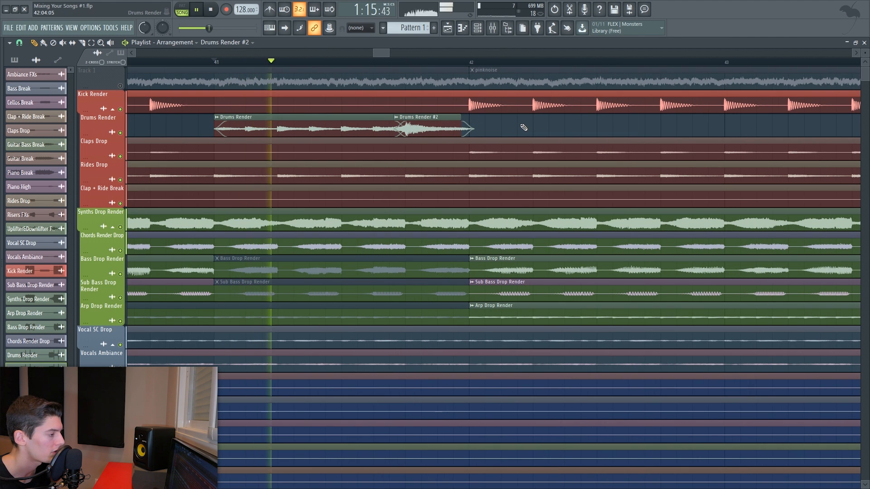
- Open the Drums Render #2 clip's settings and the mixer while playing back the section
double_click(437, 129)
key(space)
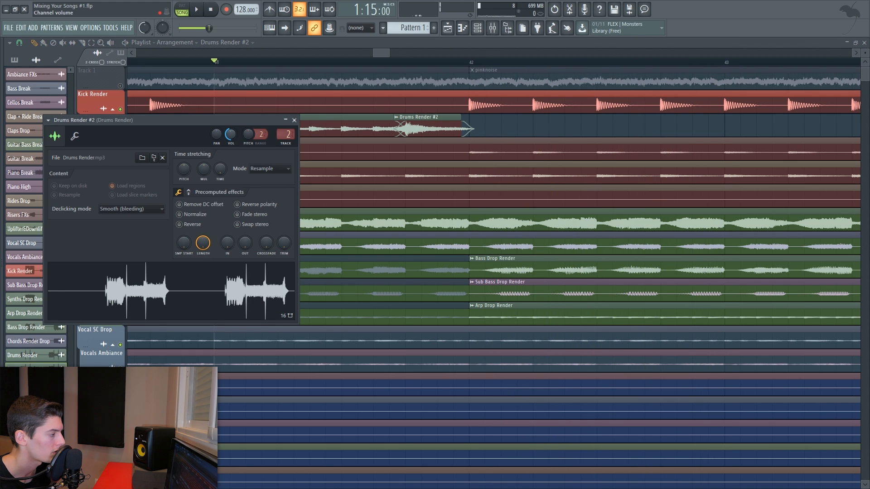
click(294, 120)
key(F9)
key(space)
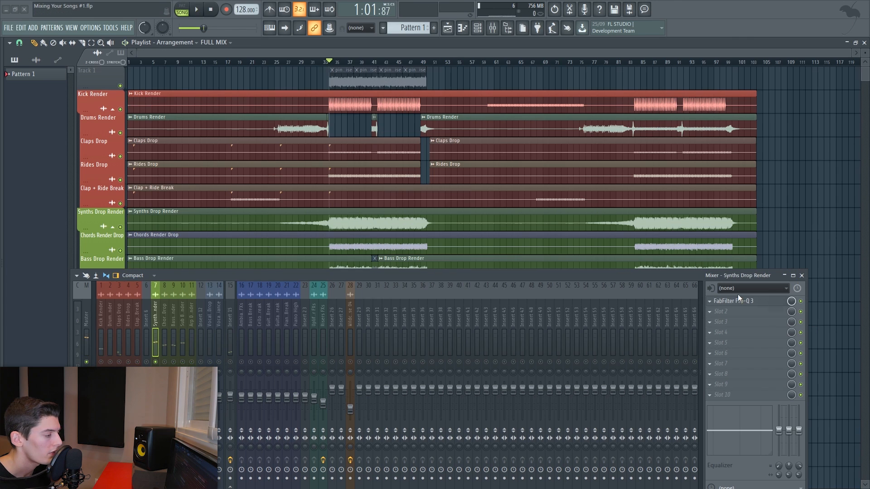
key(space)
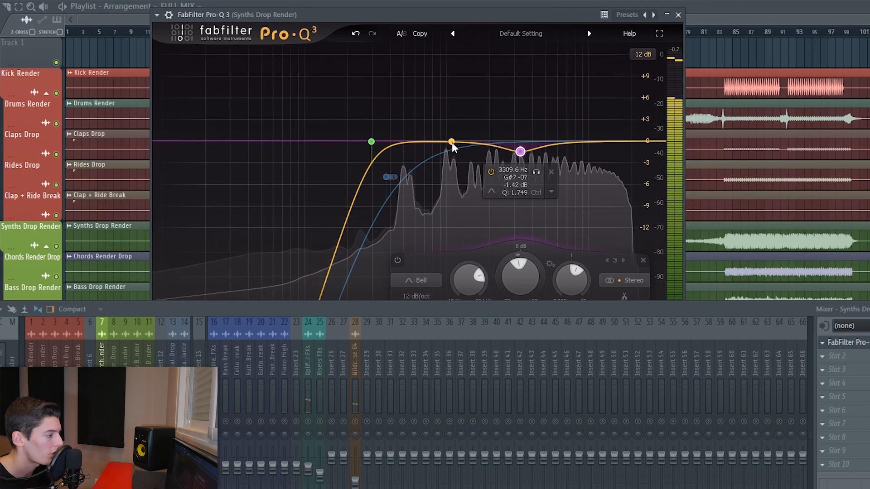
- In the Synths Drop Render Pro-Q 3, boost about 1.2 dB near 666 Hz and add a high shelf slightly lowering the top end
drag(452, 142, 425, 134)
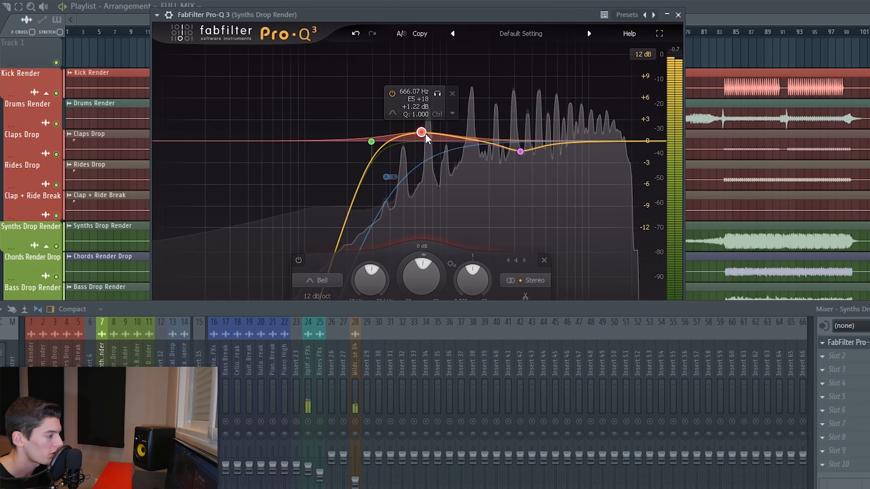
click(638, 142)
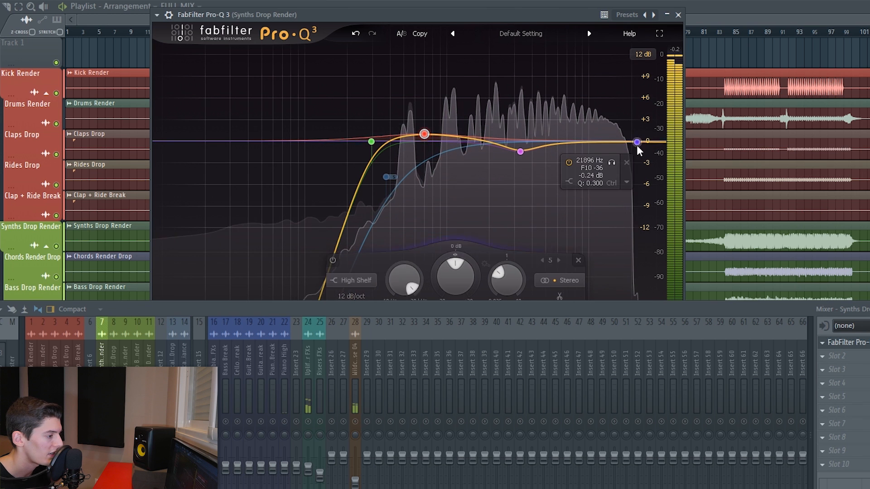
drag(637, 145, 622, 150)
drag(580, 287, 579, 260)
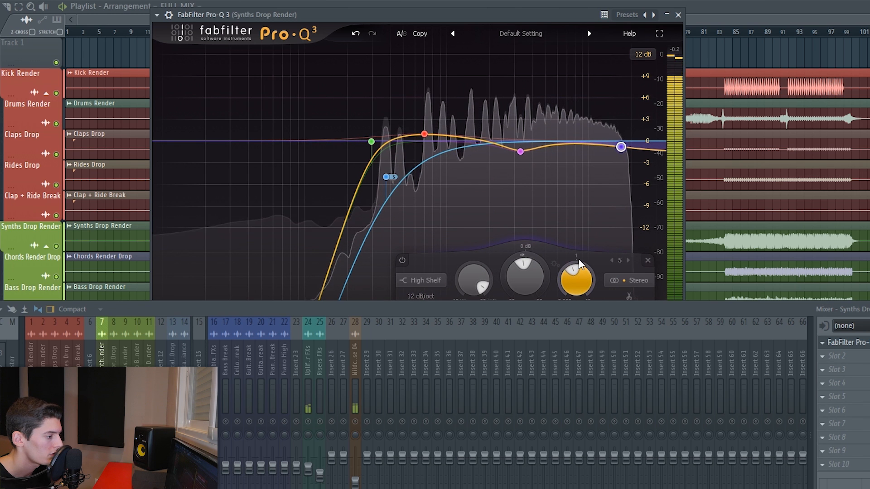
click(680, 15)
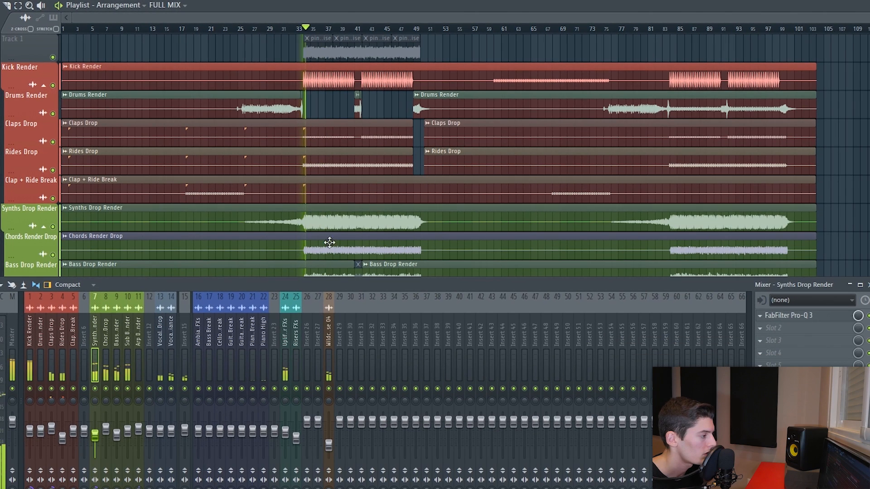
- Adjust the frequency of the bell cut in the Kick Render's Pro-Q 3 slightly and close the plugin
click(106, 429)
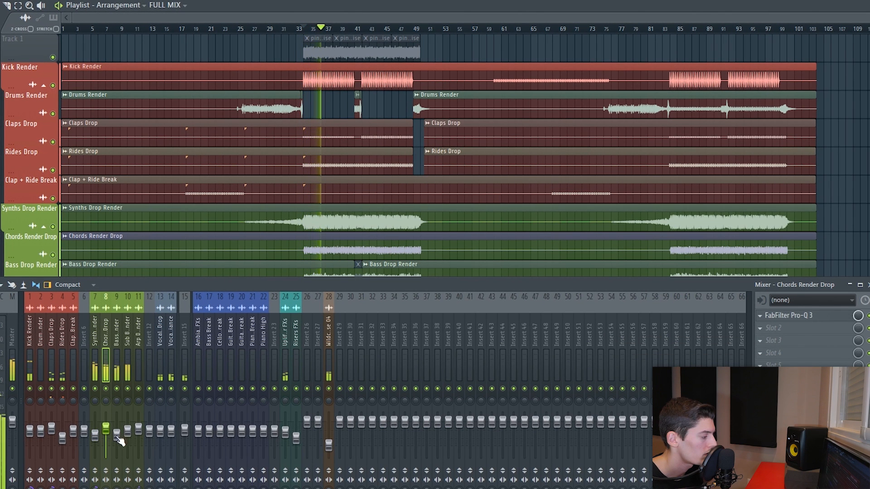
click(118, 436)
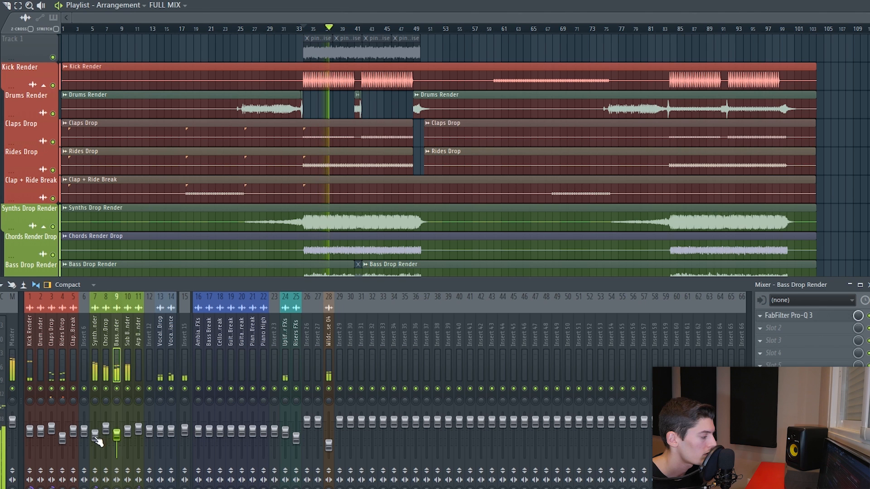
click(96, 437)
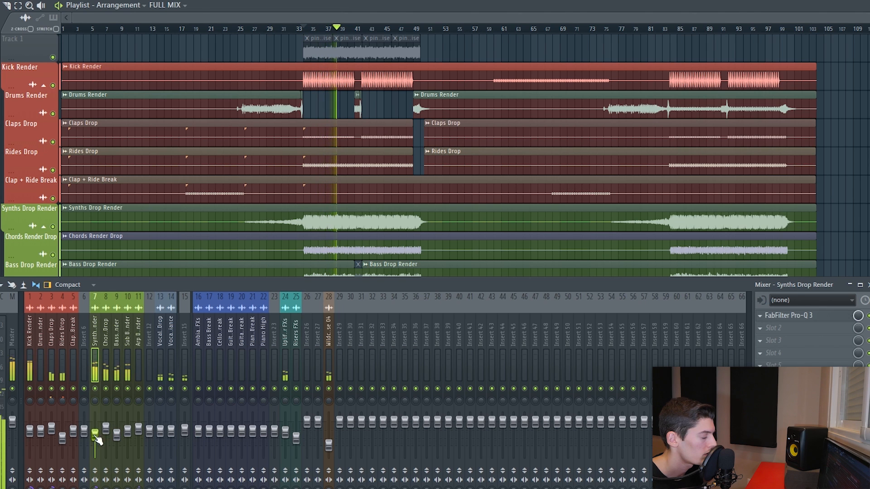
click(31, 362)
click(806, 318)
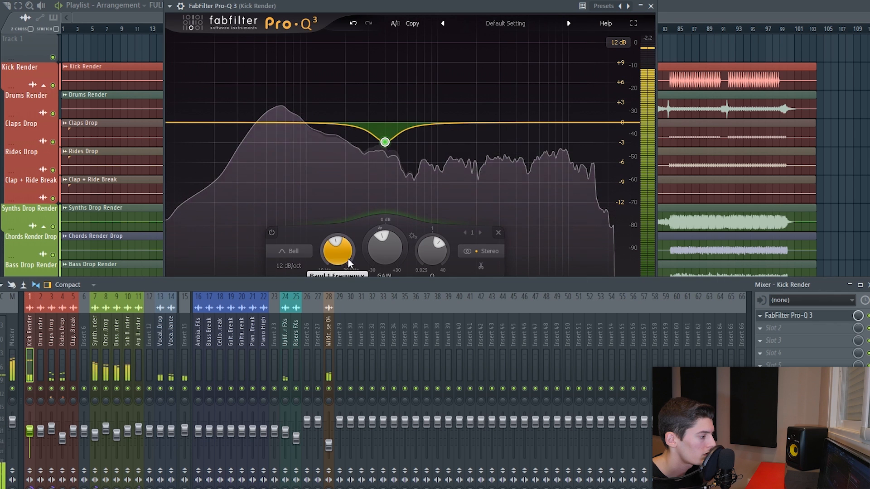
drag(371, 252, 374, 255)
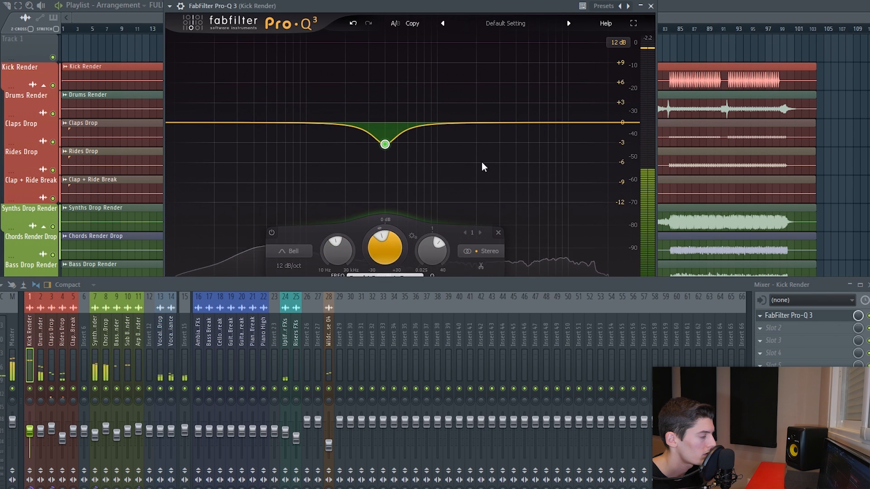
click(650, 5)
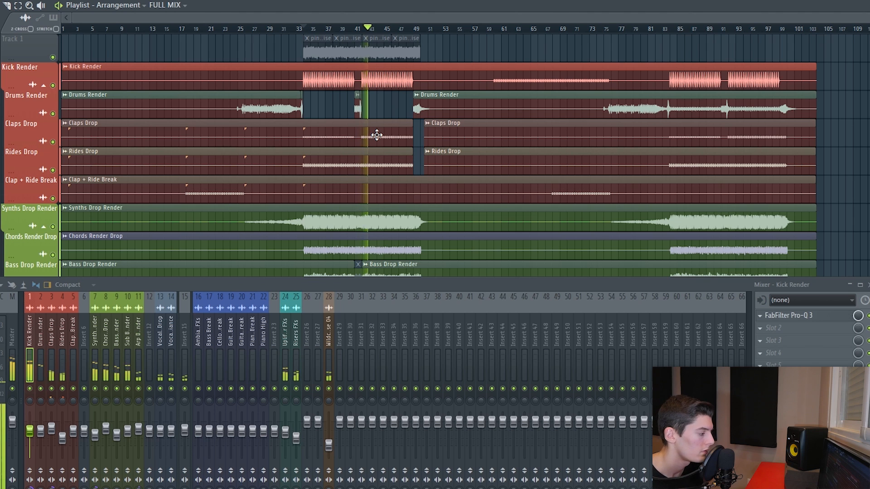
- Unmute the pinknoise reference clips on Track 1 and play them back against the Kick Render channel
key(space)
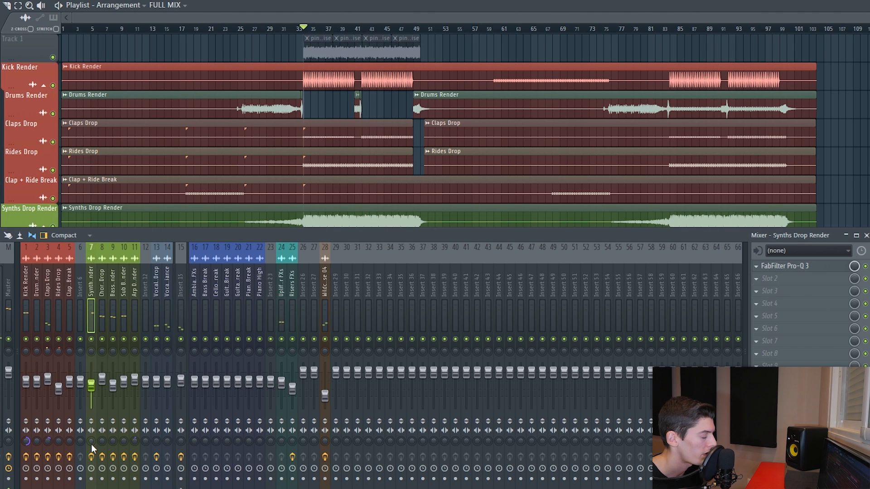
key(space)
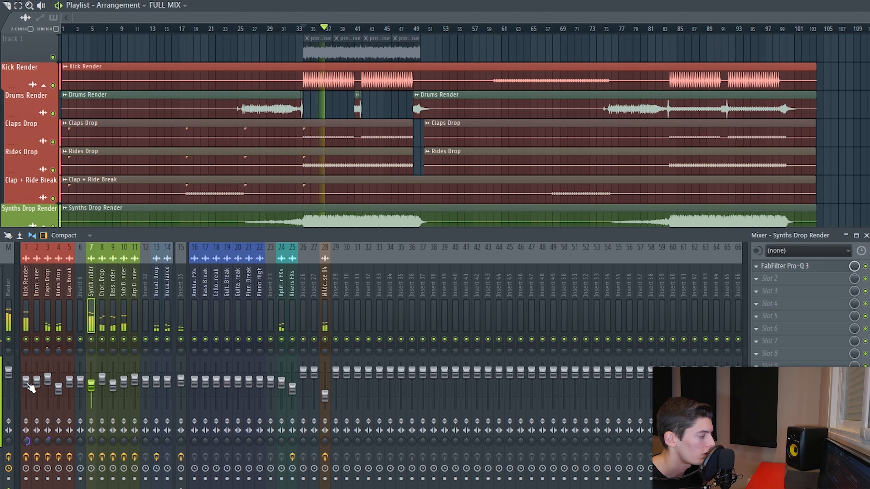
click(26, 383)
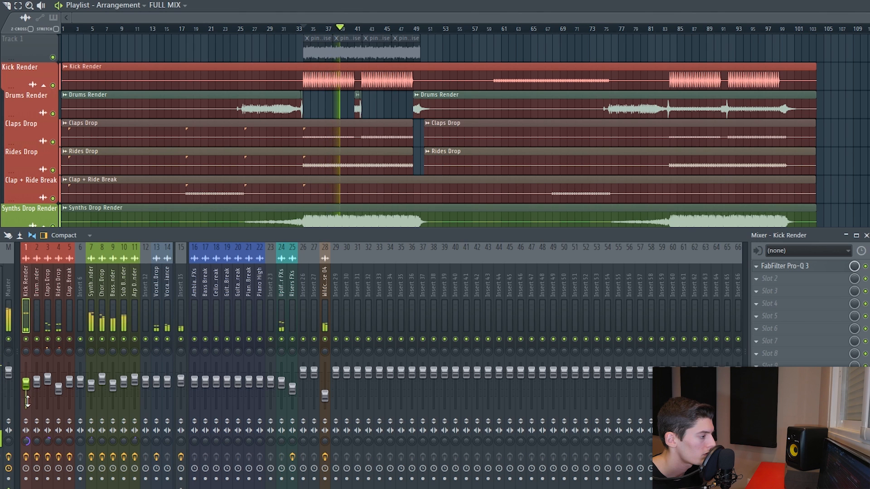
key(space)
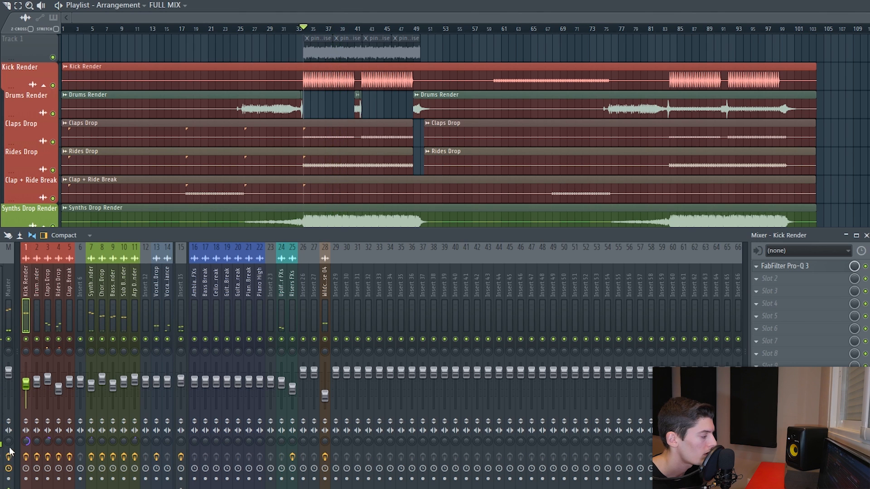
click(9, 442)
key(t)
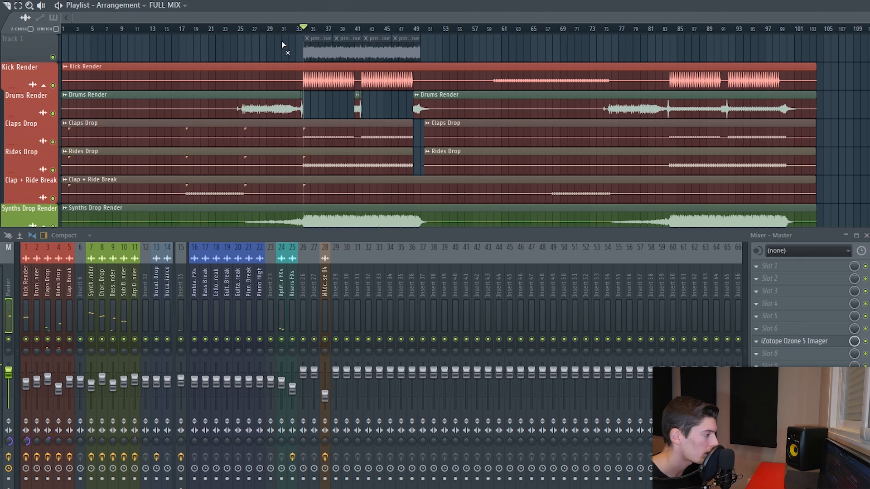
drag(282, 43, 478, 47)
key(p)
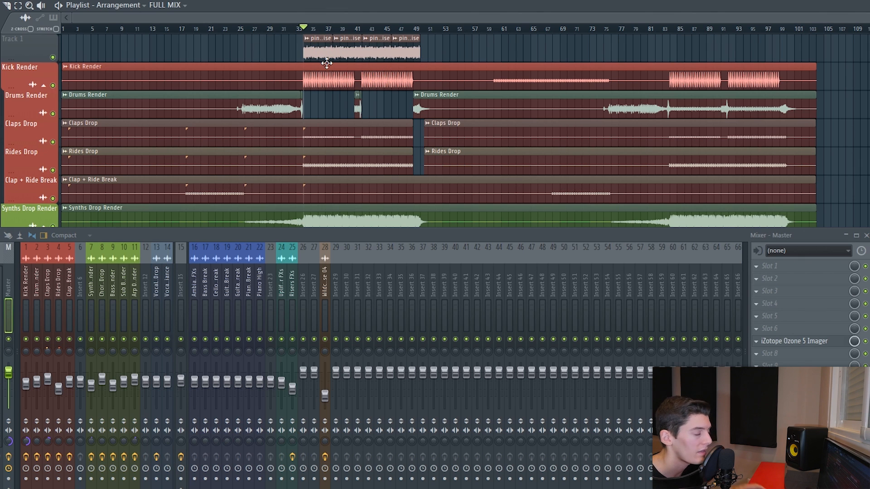
key(space)
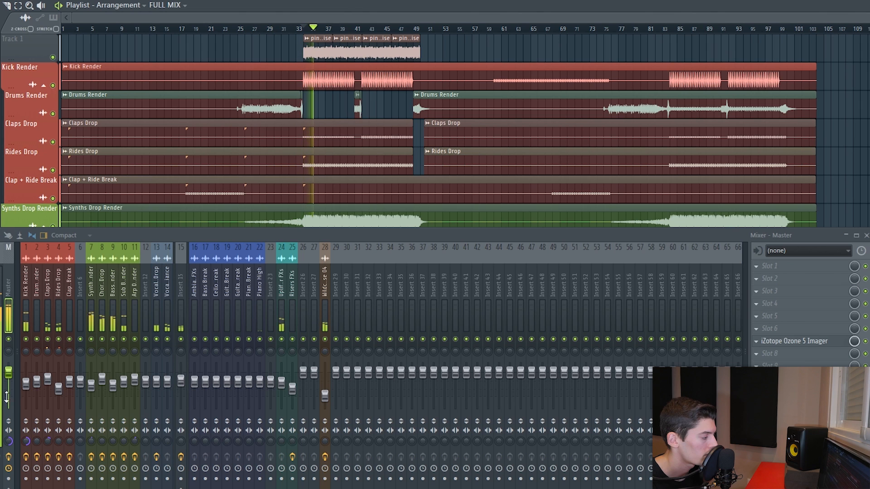
click(26, 390)
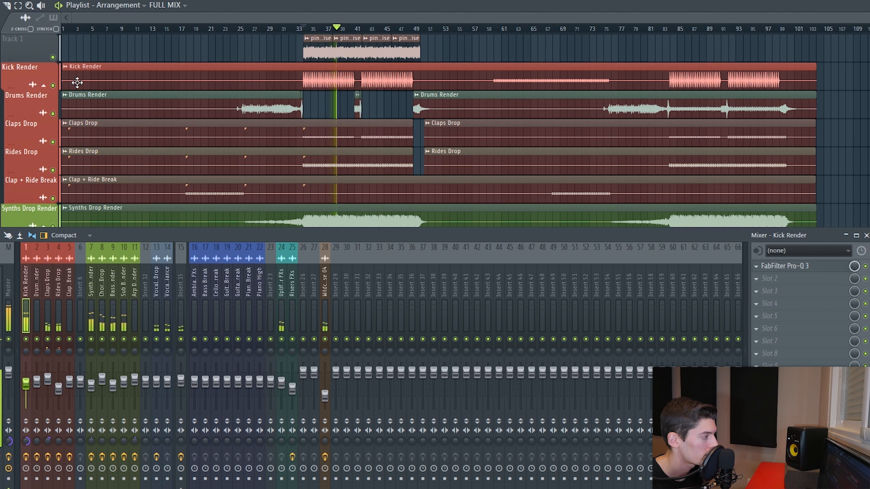
key(space)
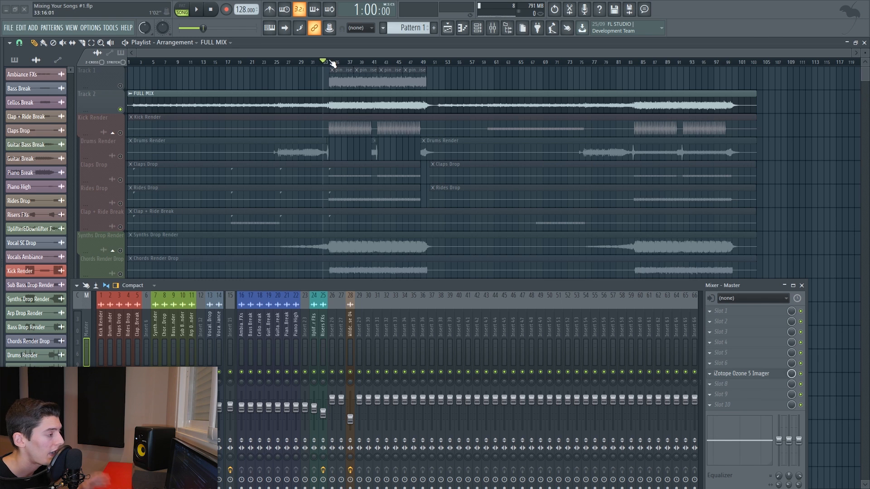
- In the Synths Drop Render Pro-Q 3, raise the bell near 699 Hz to about +1.4 dB and close it
scroll(329, 67, up, 3)
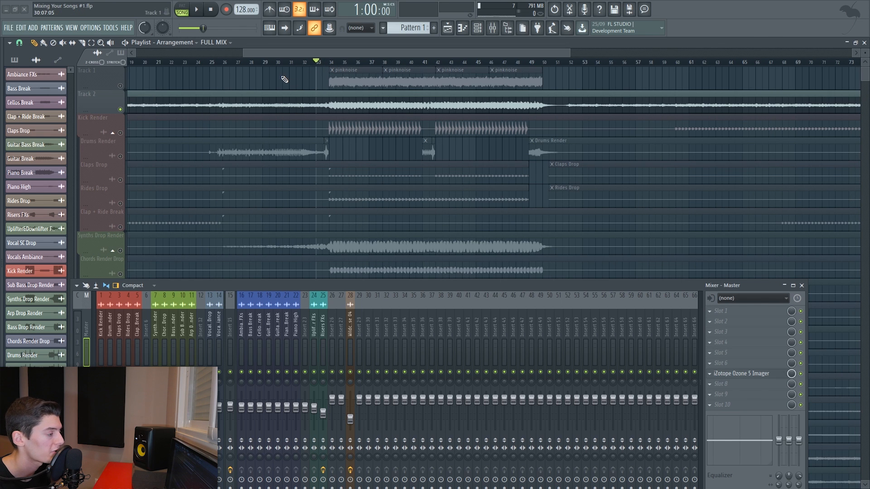
key(space)
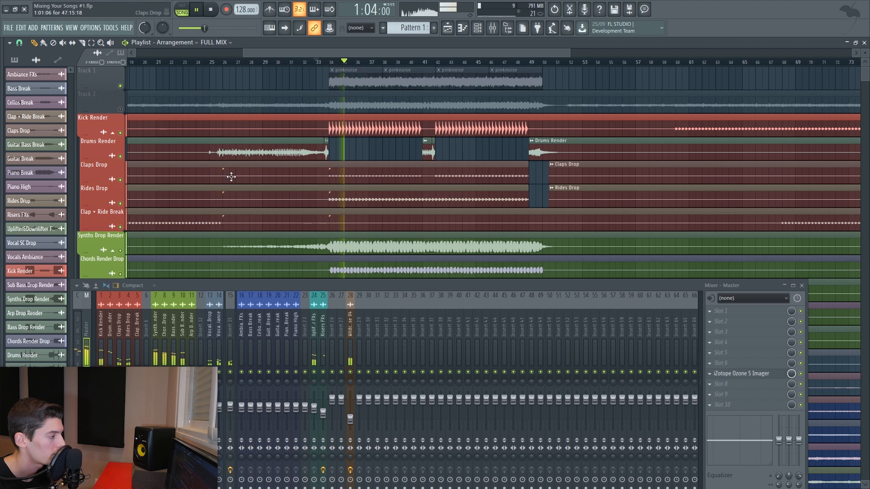
click(156, 462)
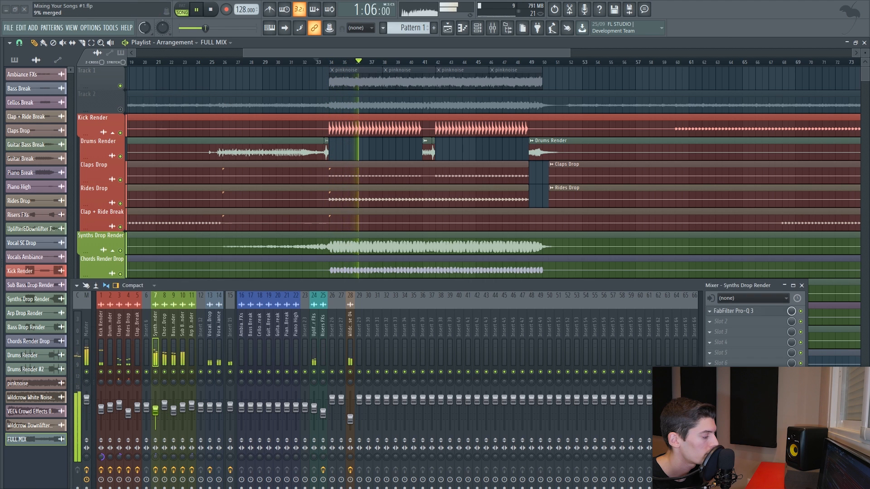
click(734, 311)
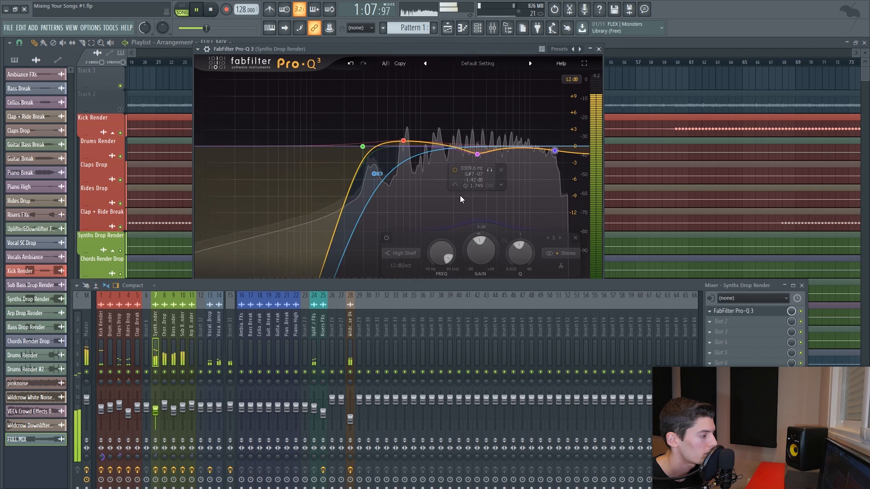
drag(405, 138, 405, 135)
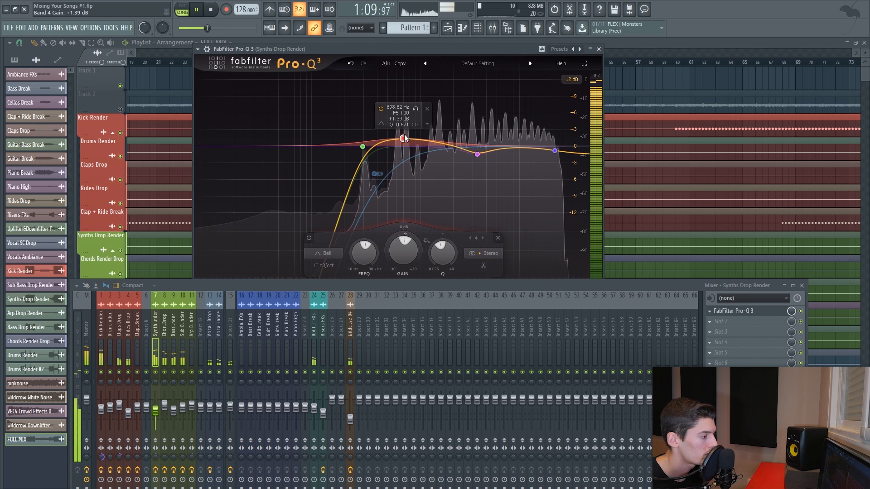
click(415, 109)
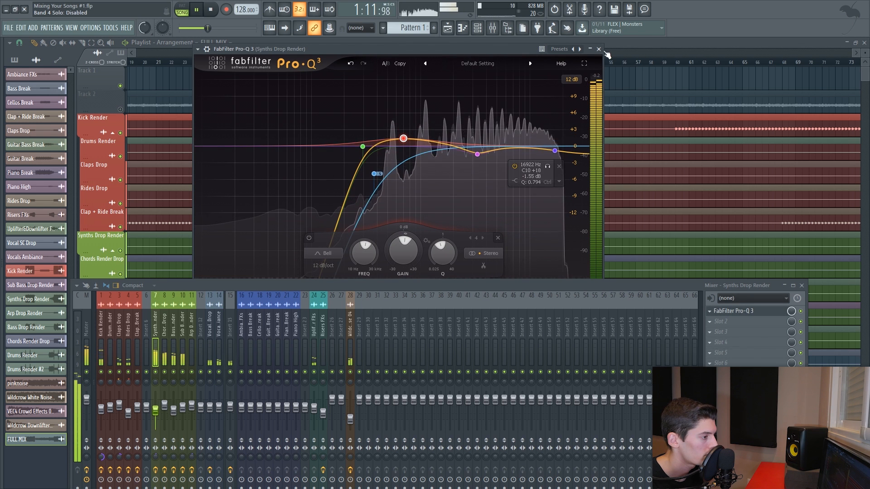
click(598, 49)
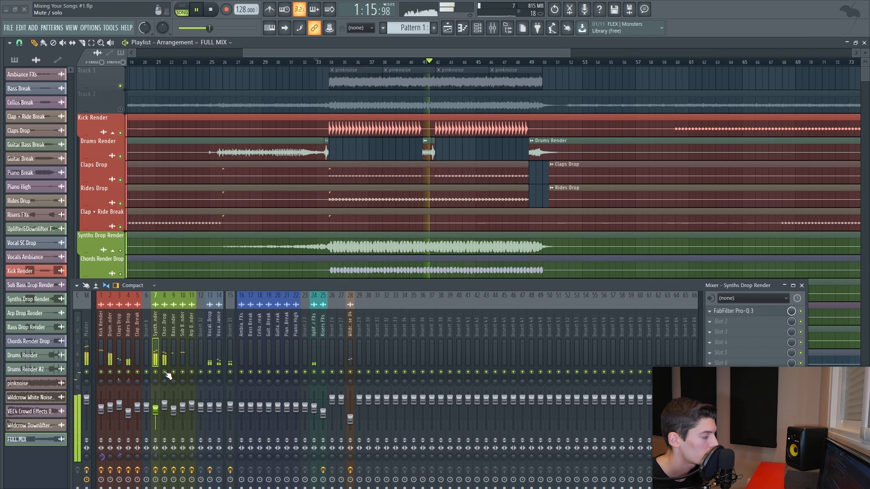
- Inspect the Wildcrow Downlifter 01 clip's settings and the Wildcrow White Noise mixer channel
click(164, 335)
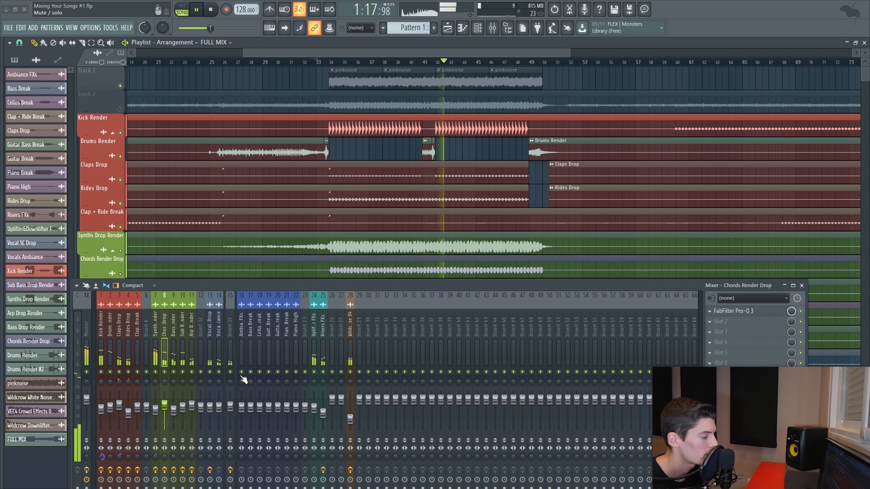
scroll(344, 201, down, 9)
double_click(343, 221)
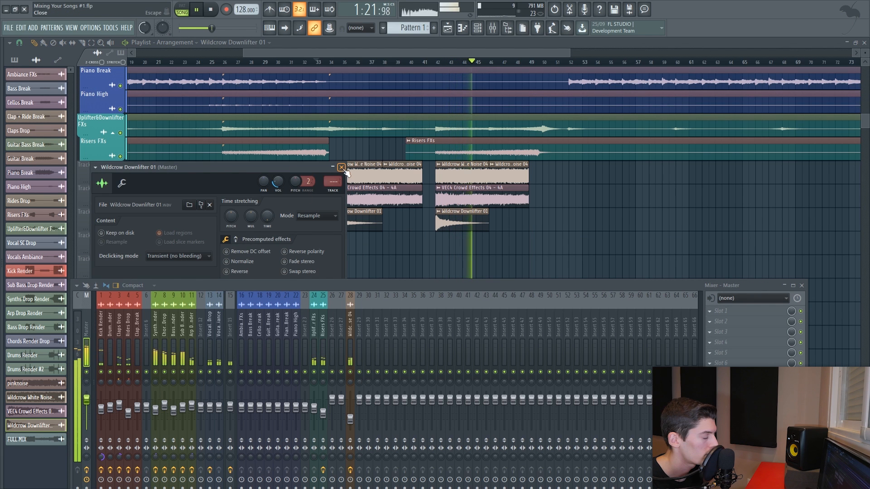
key(Escape)
scroll(348, 179, up, 9)
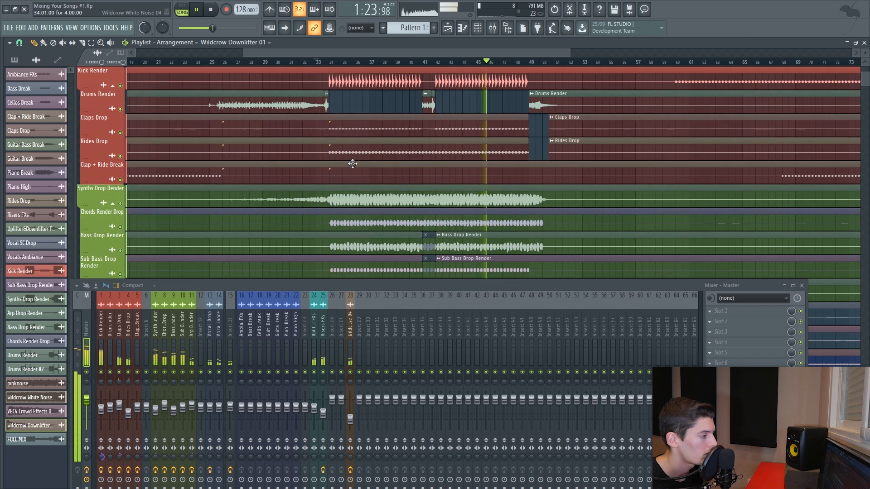
click(350, 398)
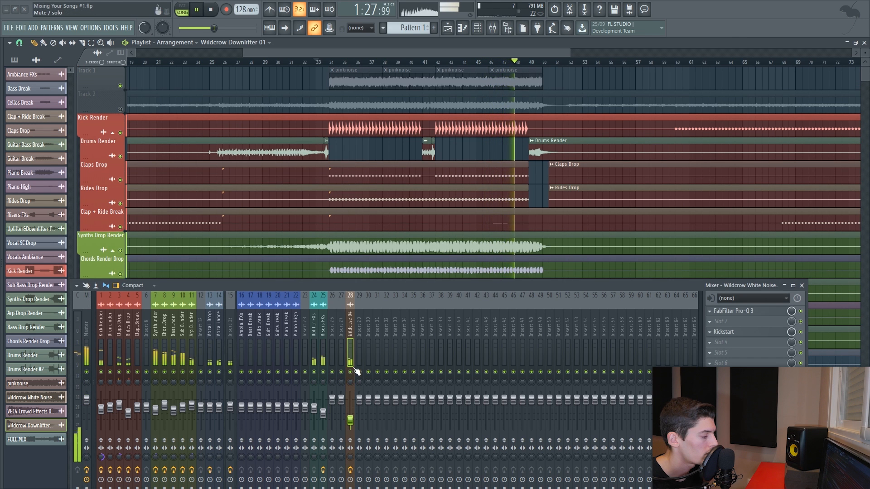
scroll(387, 197, down, 6)
scroll(387, 197, down, 3)
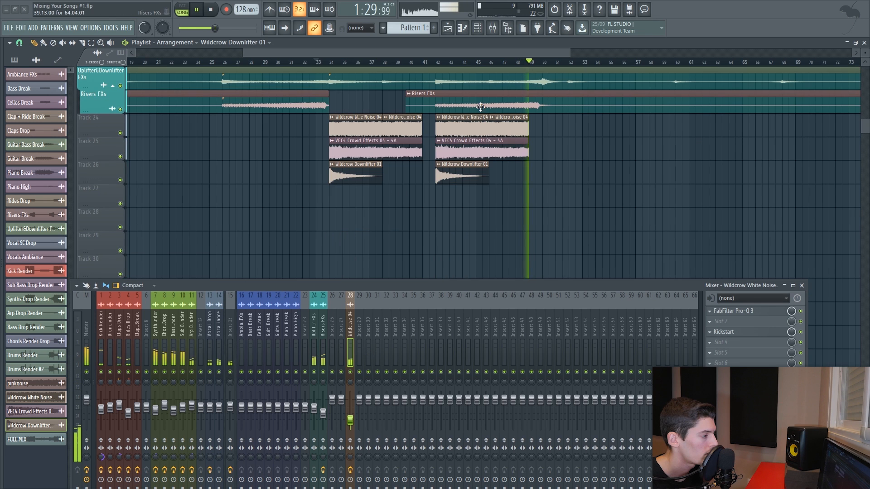
- Toggle solo on the FULL MIX reference track to compare it with the current mix
click(29, 398)
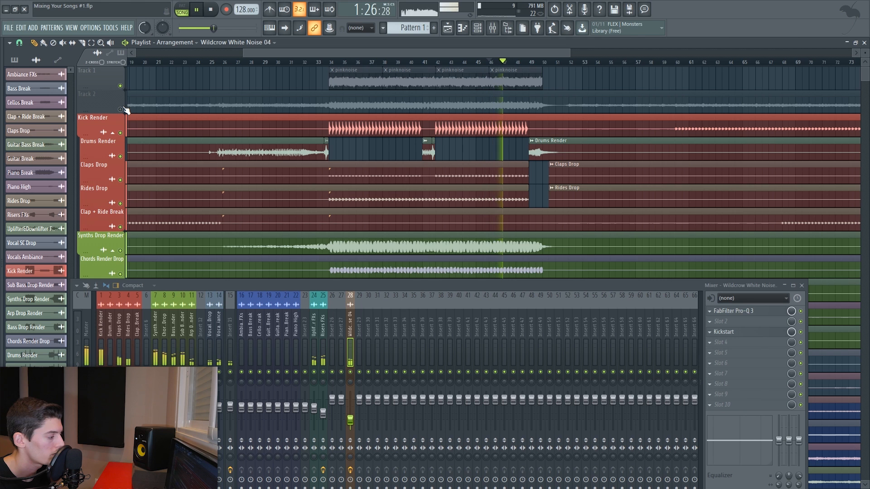
ctrl+click(123, 109)
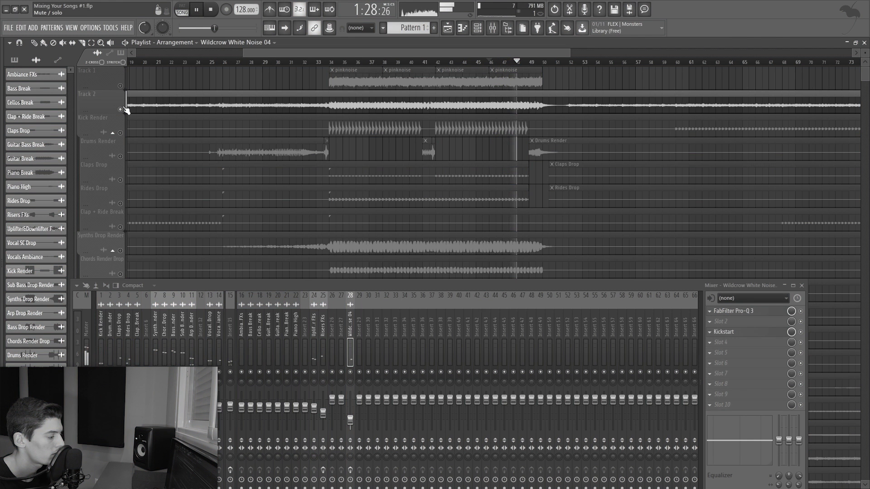
ctrl+click(123, 109)
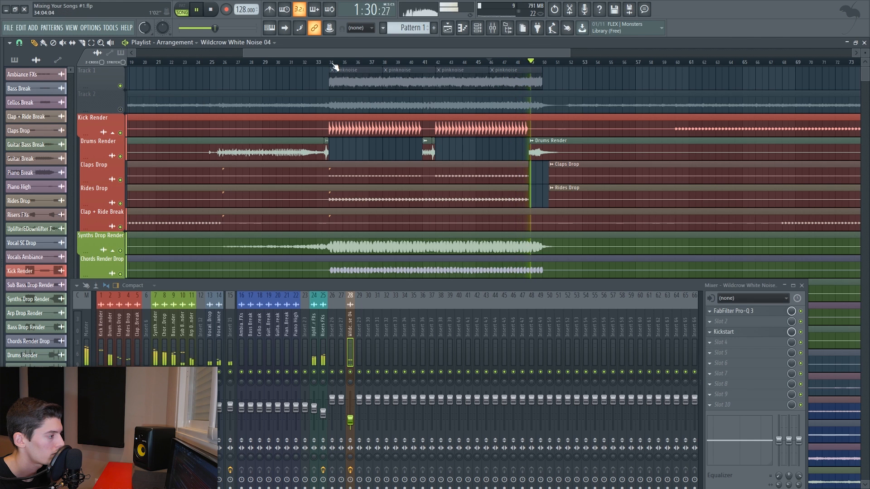